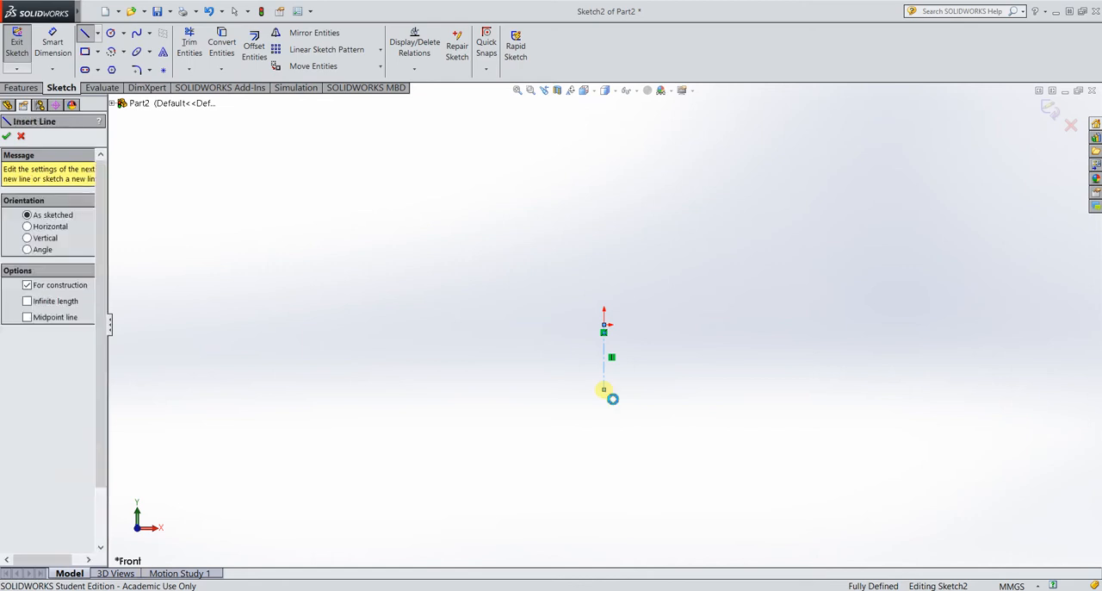
Dimension the length of the vertical construction line below the origin as 39 mm.
click(53, 43)
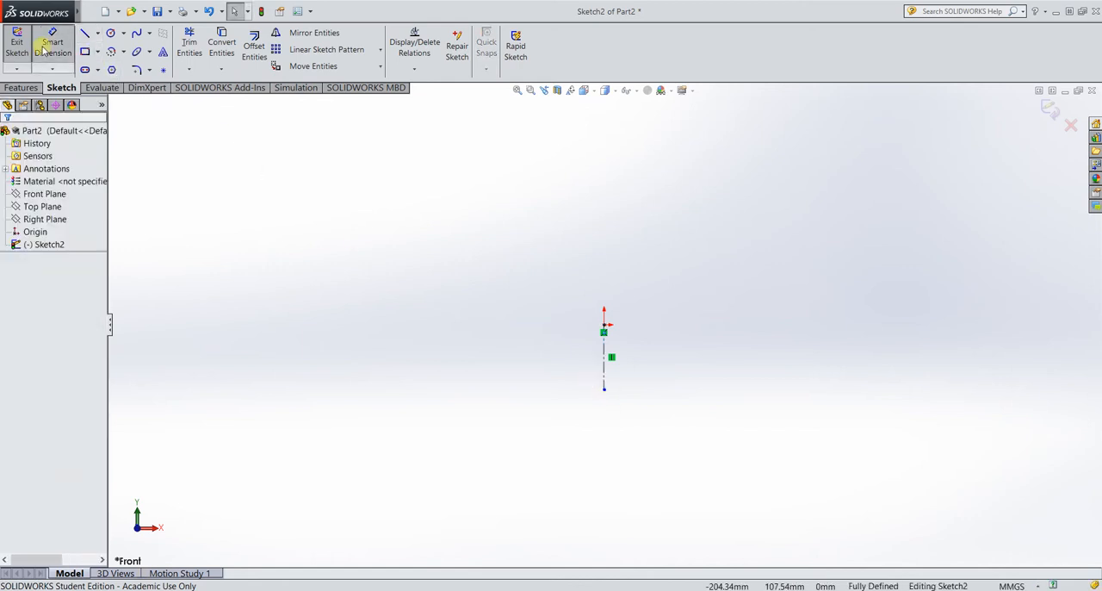
click(605, 365)
click(738, 371)
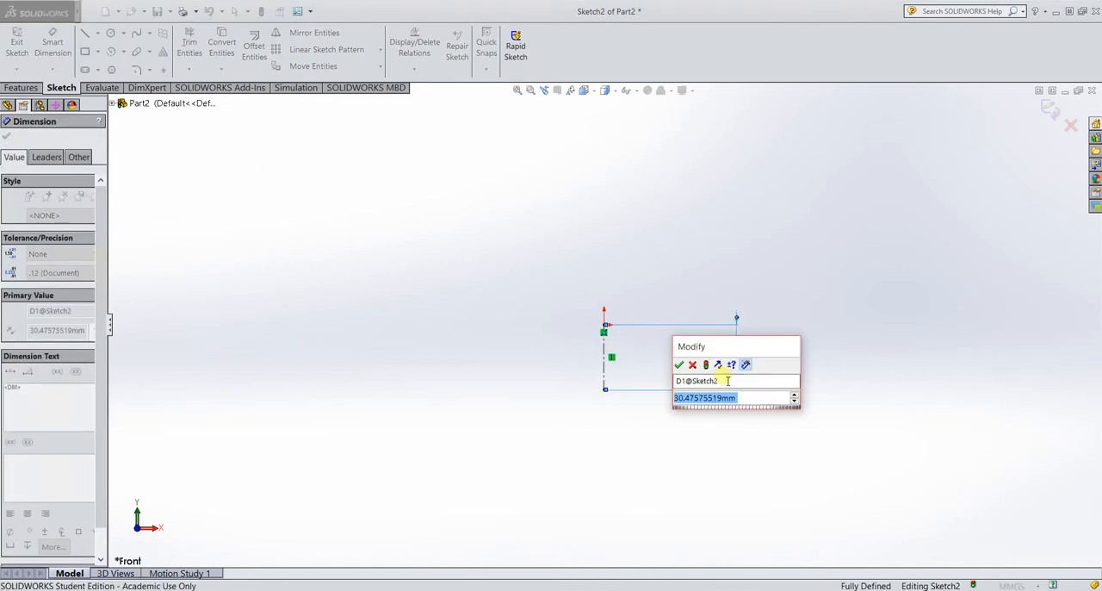
text(39)
key(Return)
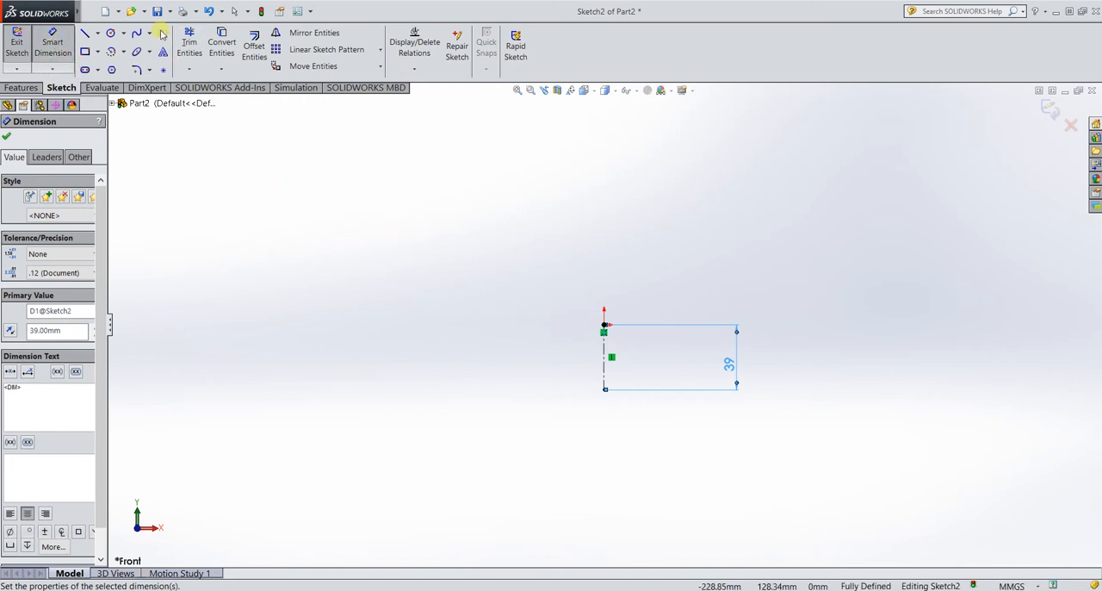
Sketch a three-point arc bulging upward above the origin, with a radius of about 71 mm.
click(111, 54)
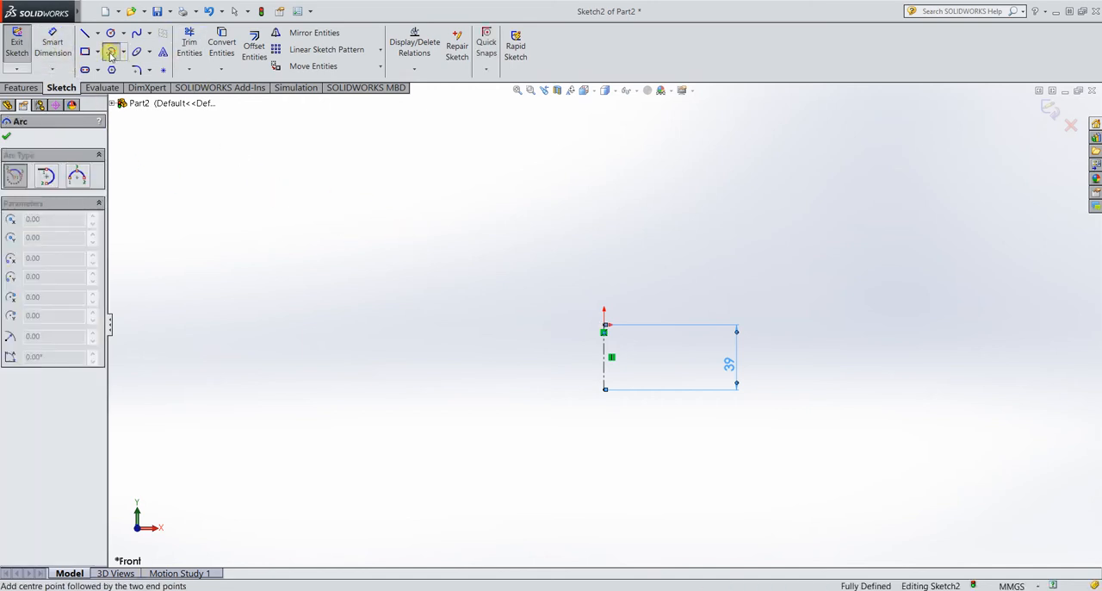
click(77, 178)
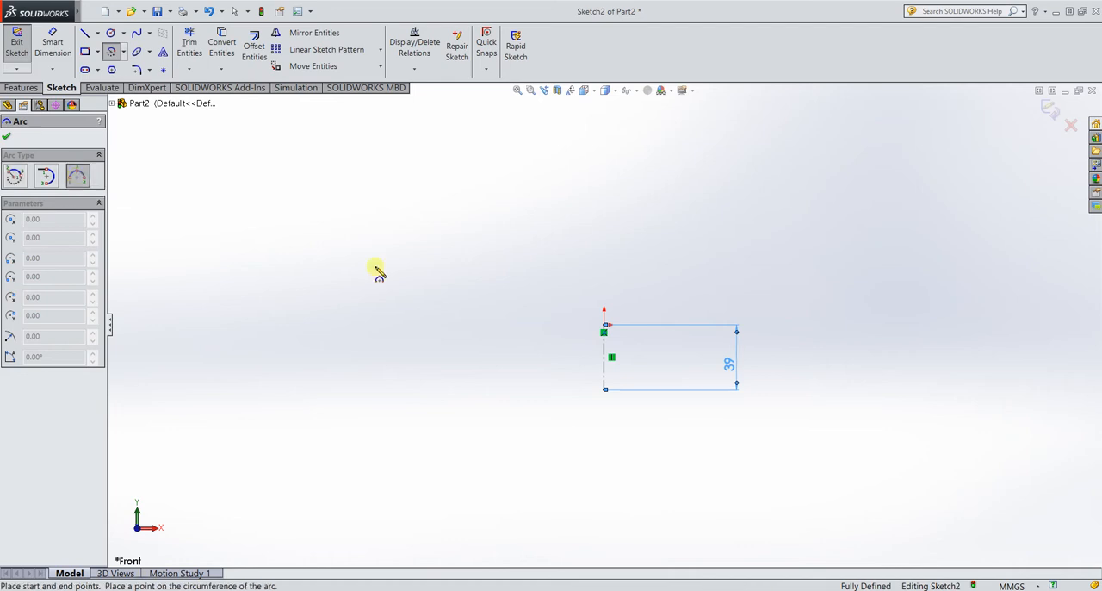
click(484, 326)
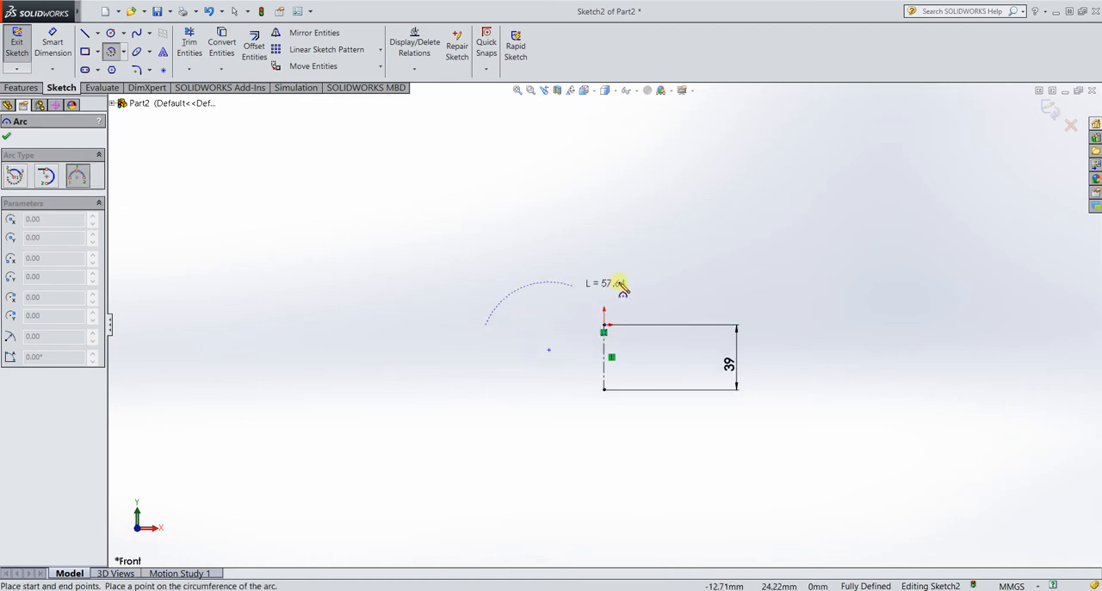
click(690, 325)
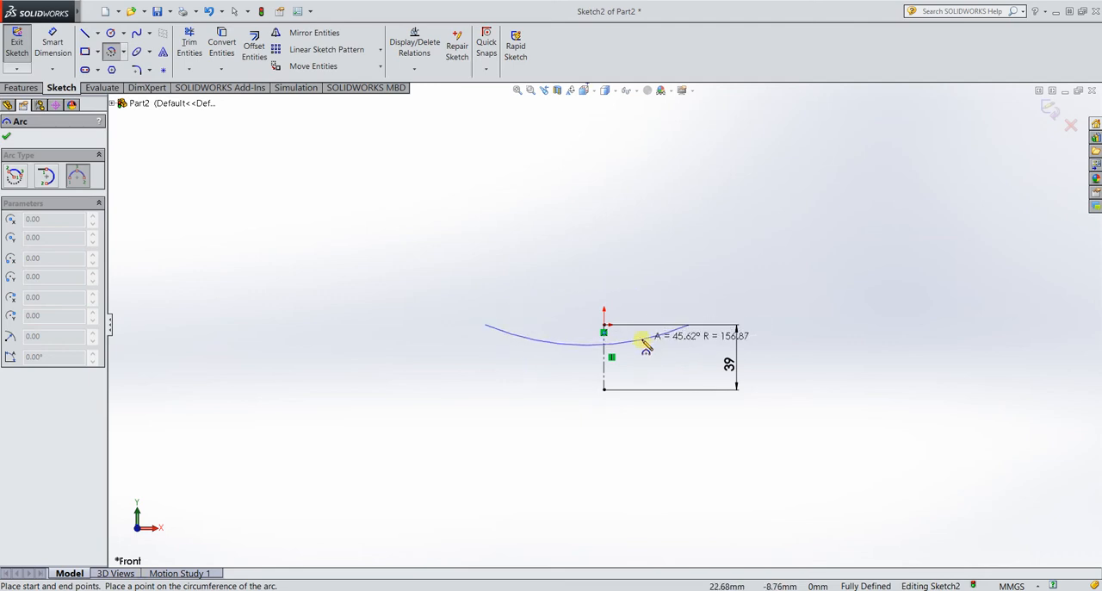
click(613, 272)
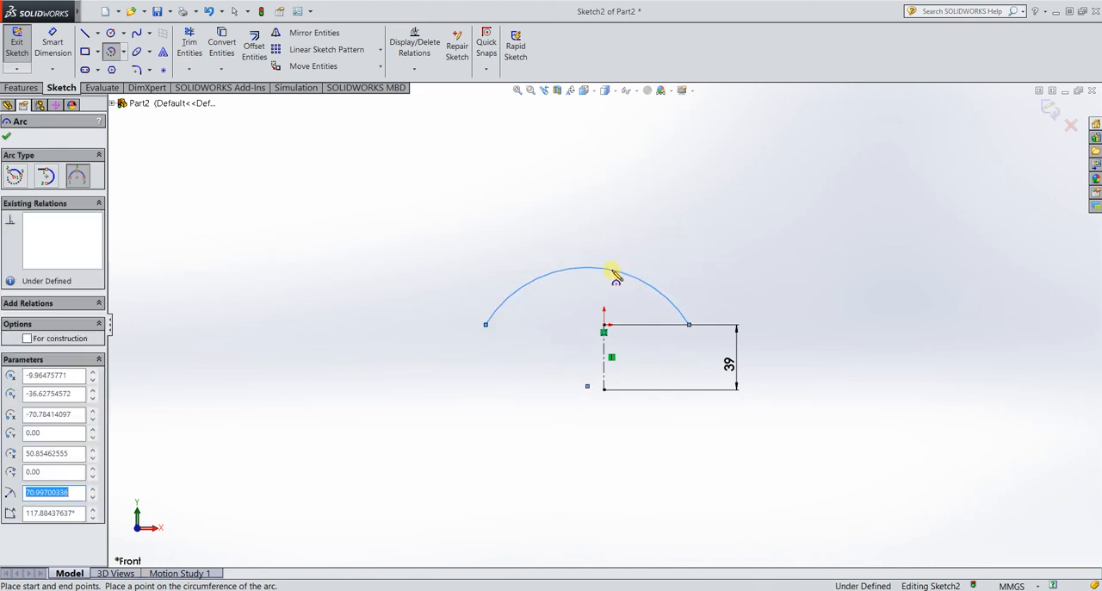
key(Escape)
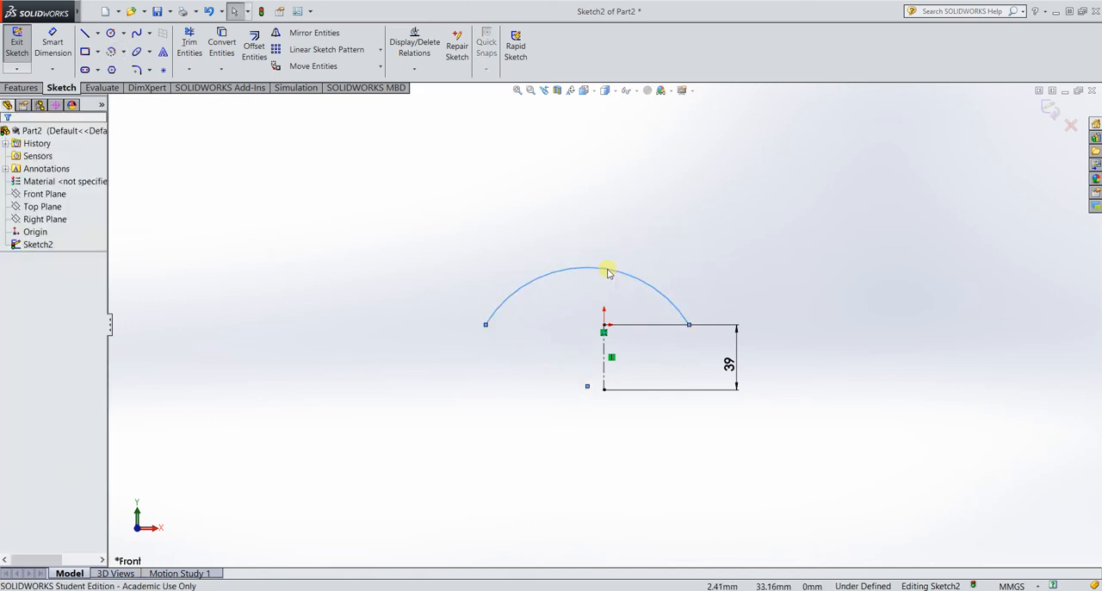
Merge the arc's center point with the lower endpoint of the construction line.
click(587, 387)
ctrl+click(603, 388)
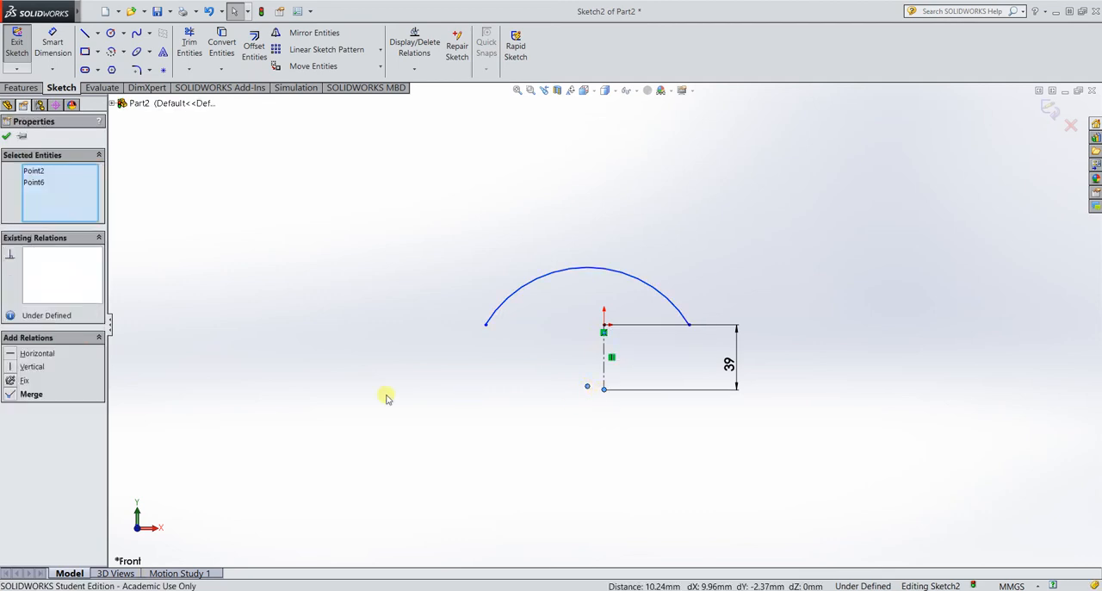
click(19, 397)
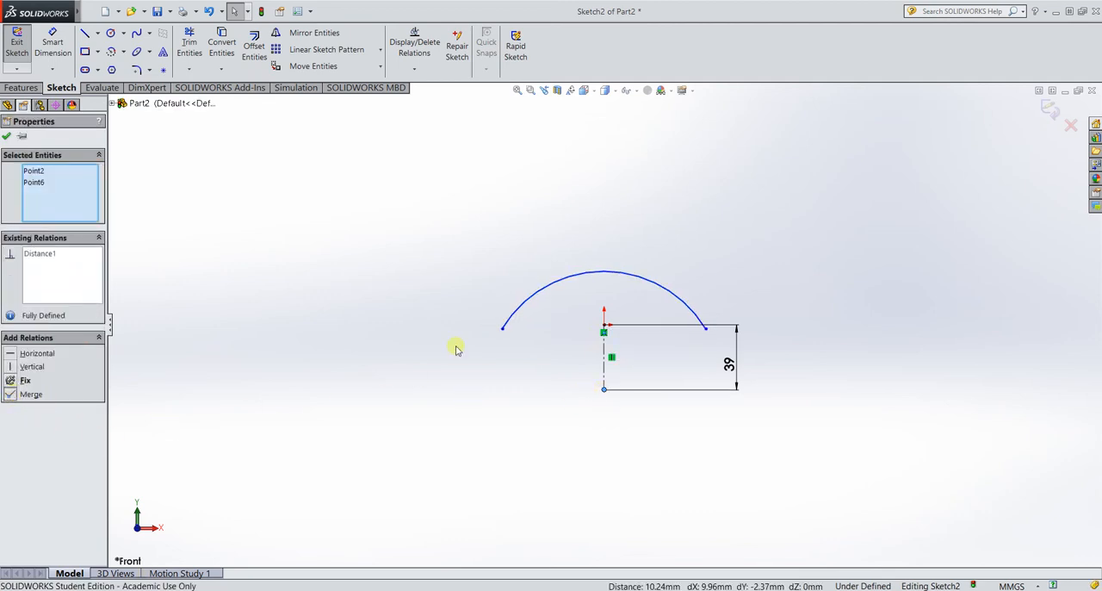
Dimension the arc's radius as 80 mm.
click(56, 43)
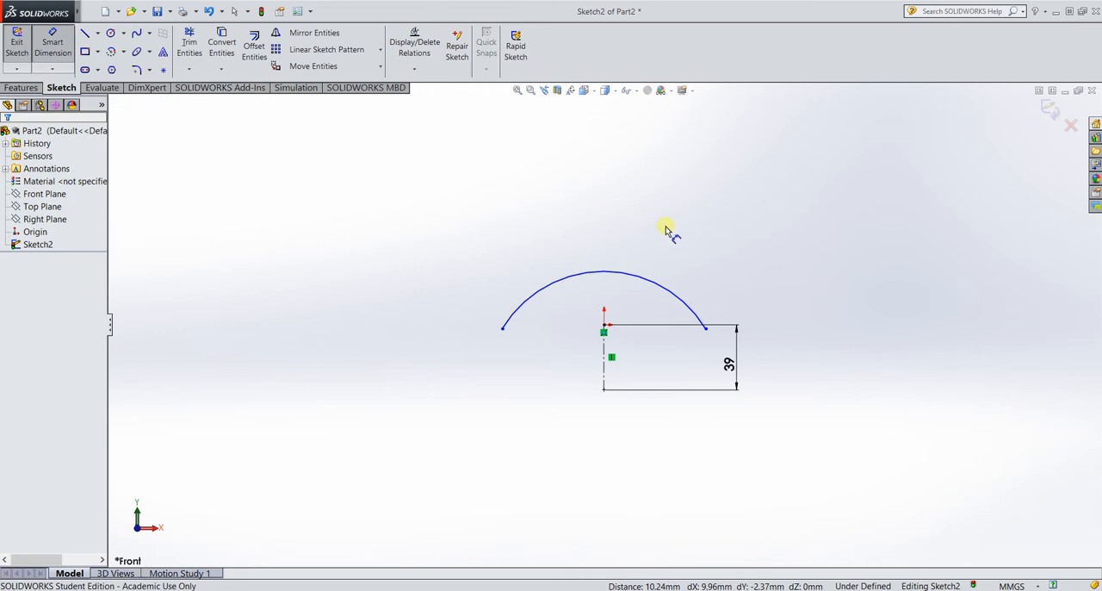
click(666, 288)
click(787, 229)
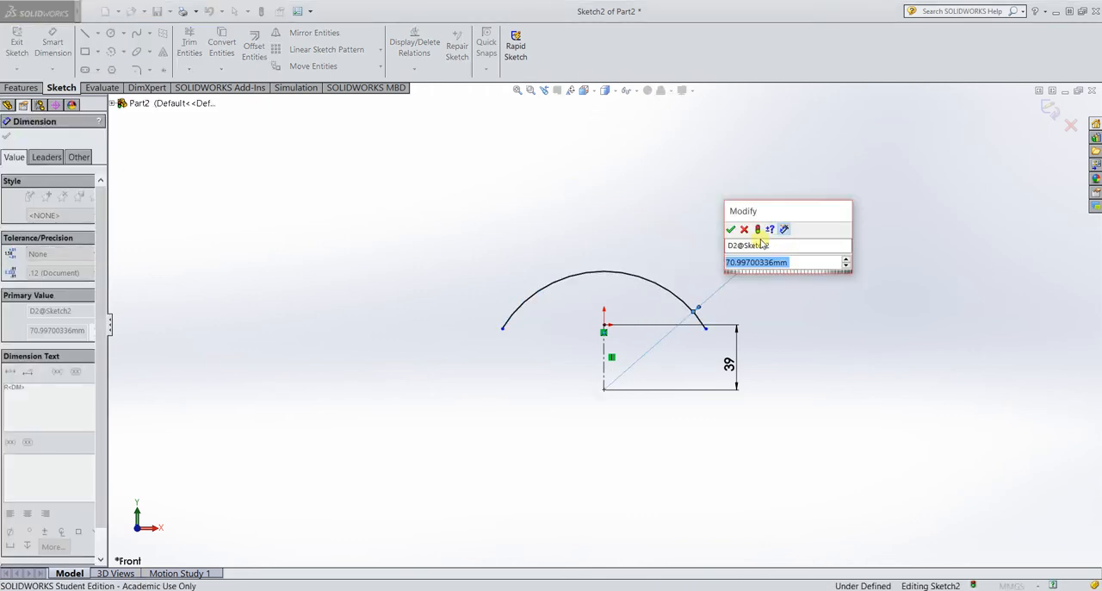
text(80)
key(Return)
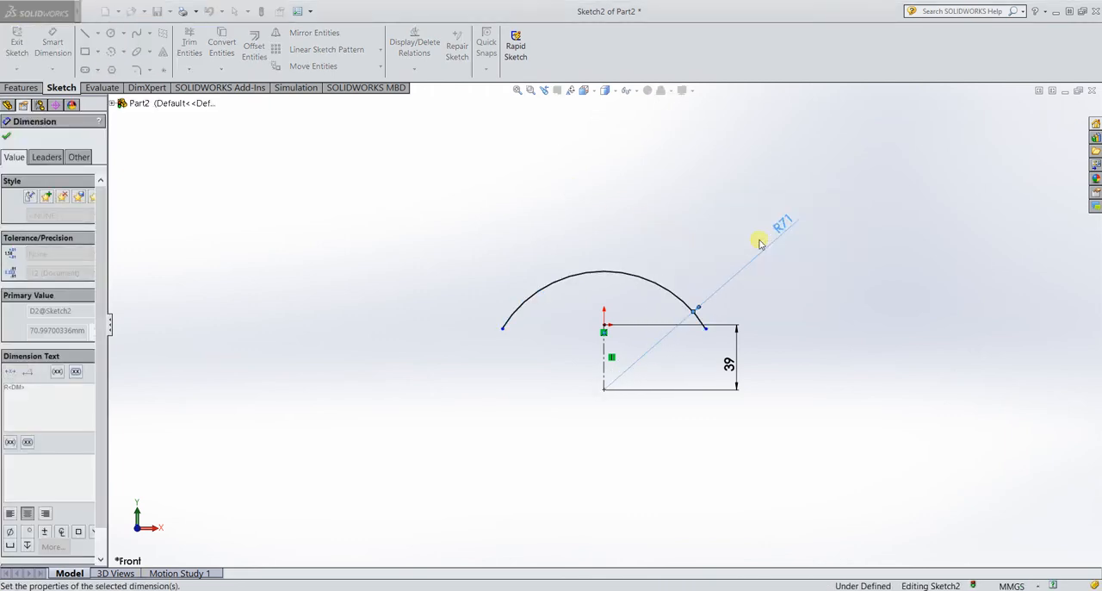
Sketch a second, larger three-point arc above the R80 arc, with a radius of about 109 mm.
click(112, 52)
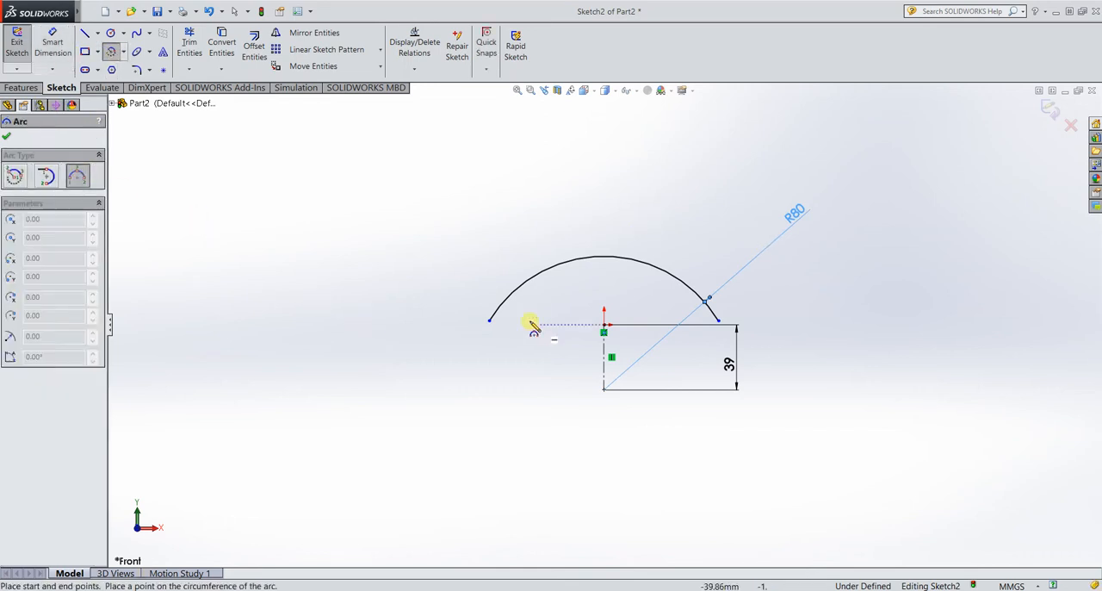
click(464, 289)
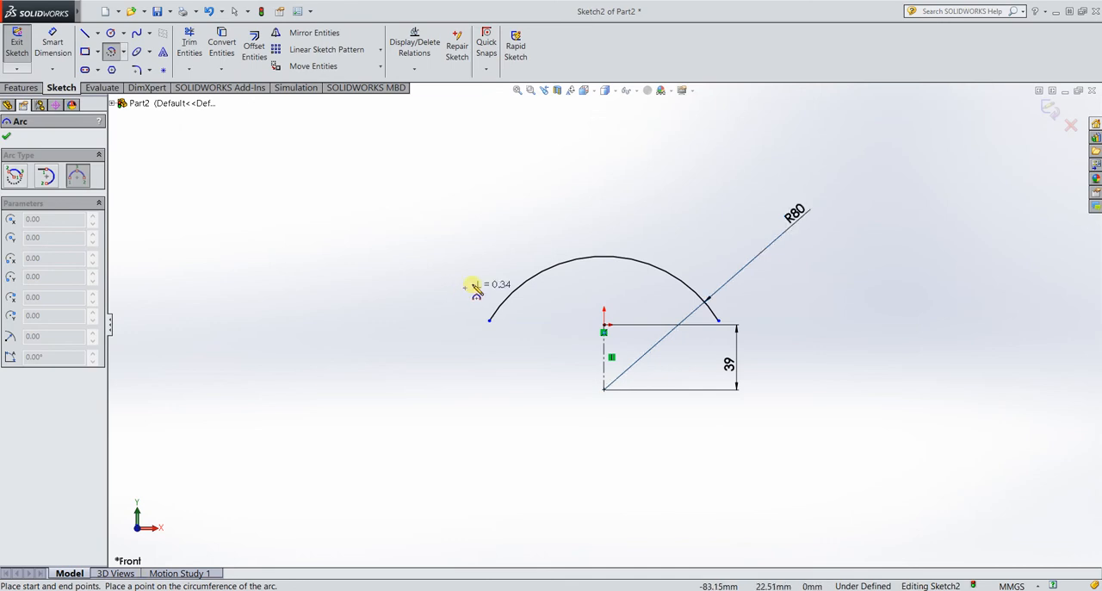
click(745, 290)
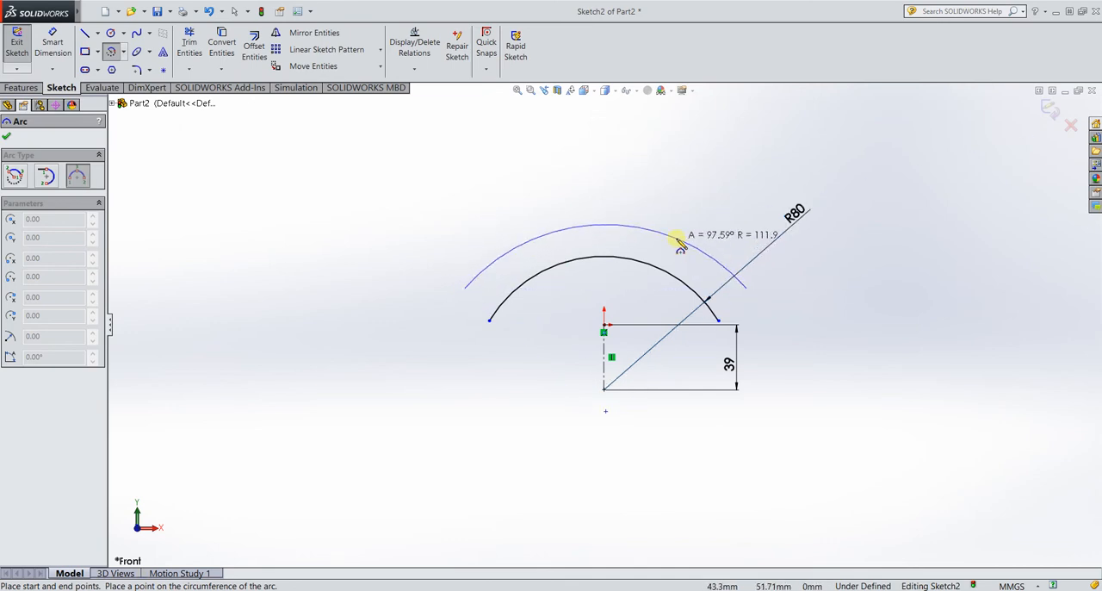
click(680, 243)
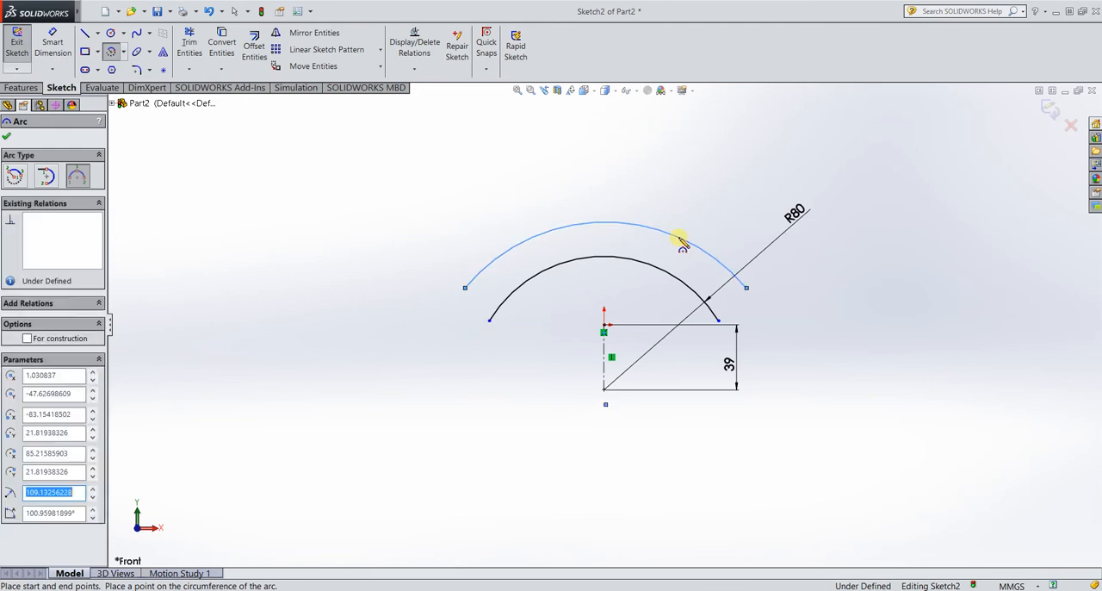
key(Escape)
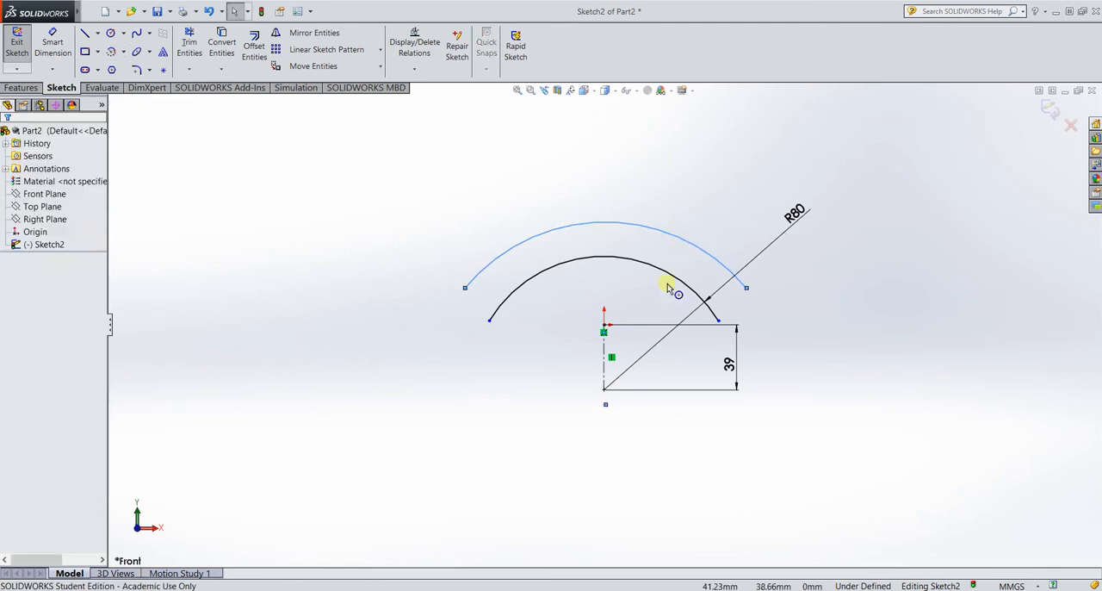
Merge the outer arc's center point with the lower endpoint of the construction line.
click(605, 403)
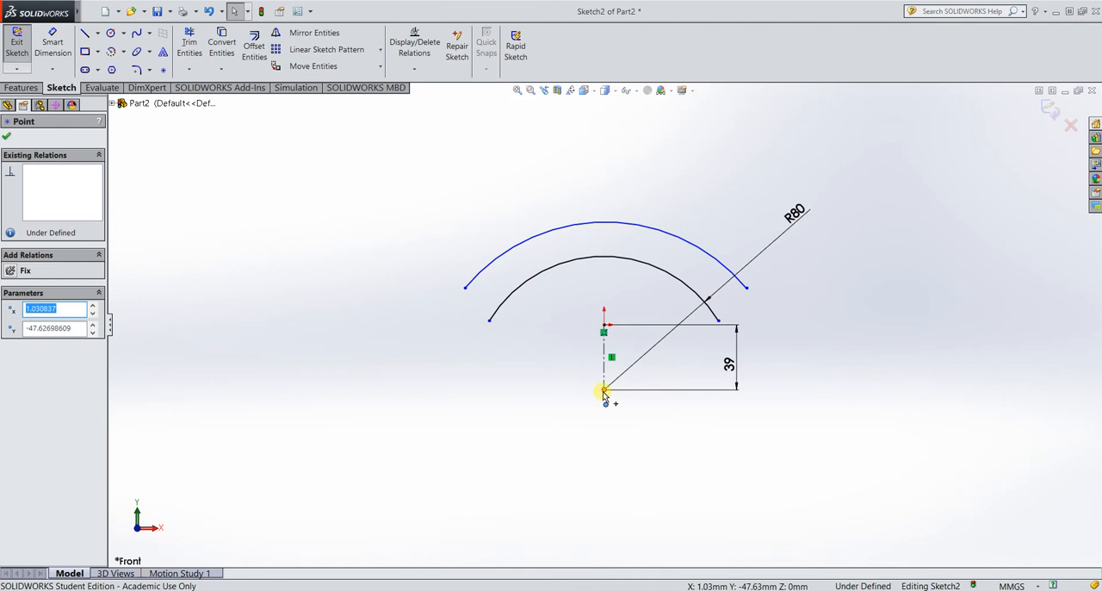
ctrl+click(605, 393)
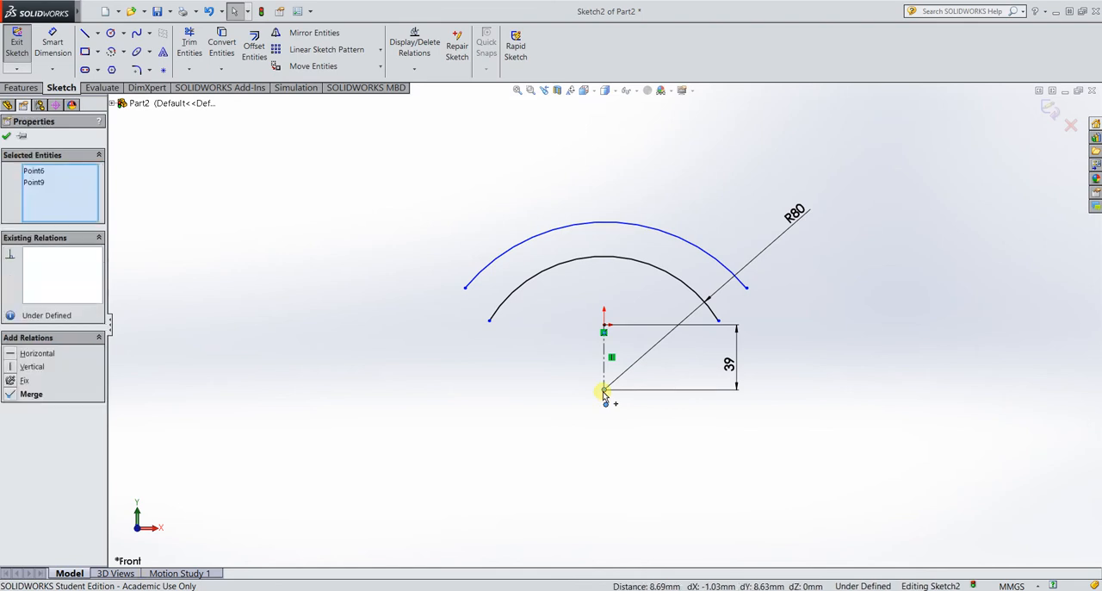
click(11, 395)
Dimension the outer arc's radius as 105 mm.
click(52, 47)
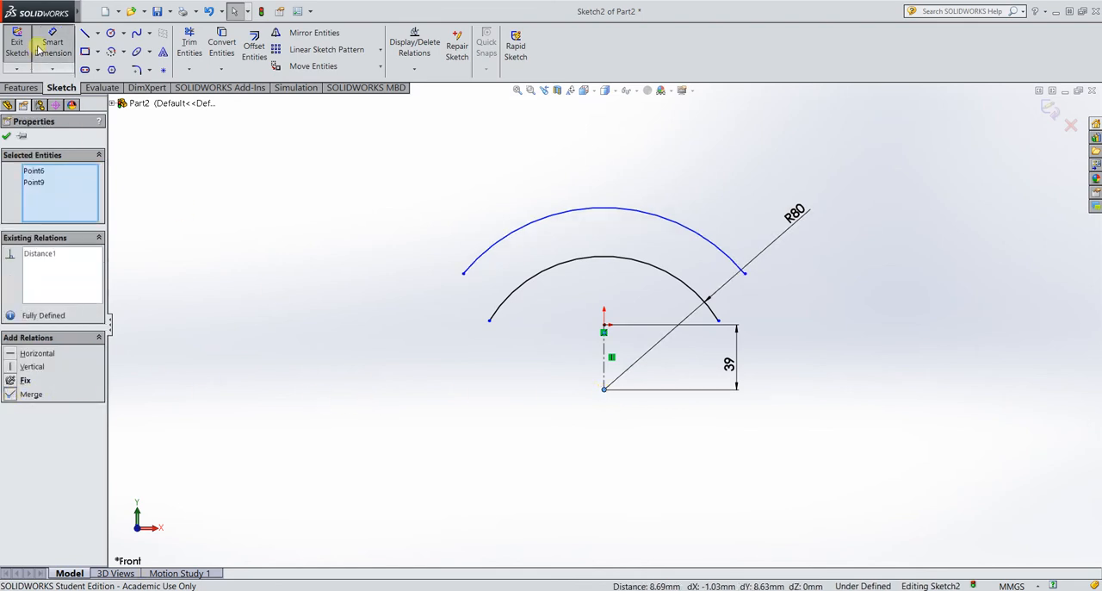
click(706, 239)
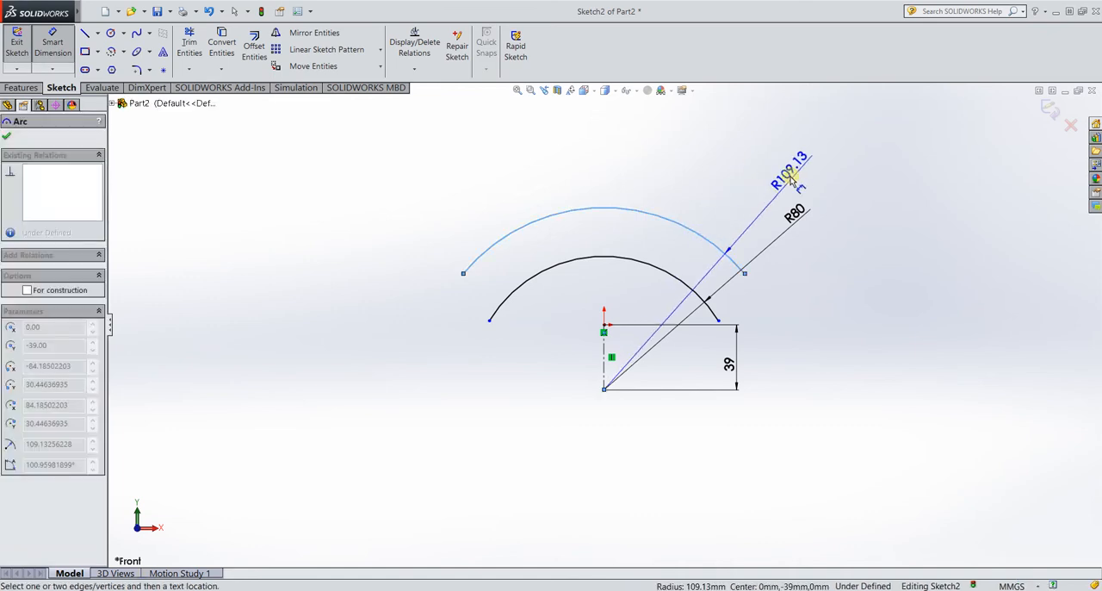
click(794, 181)
text(105)
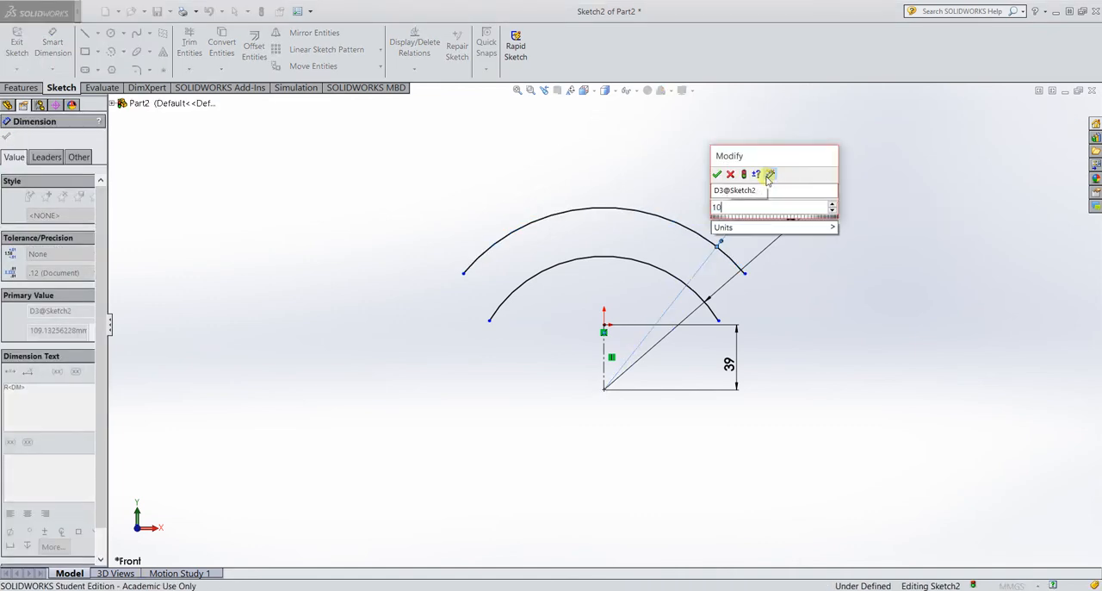
key(Return)
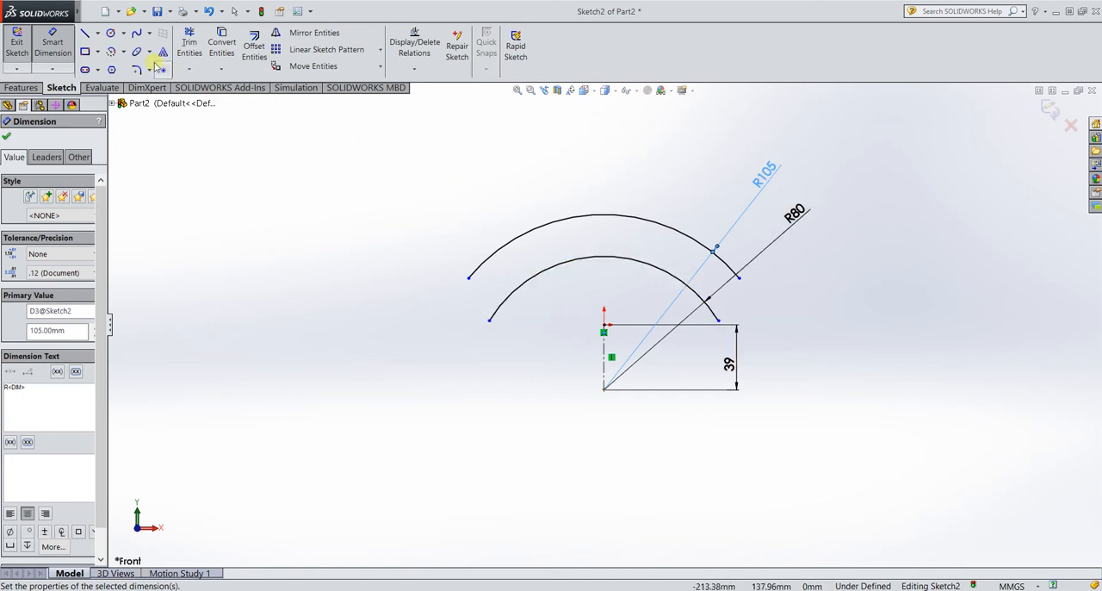
Join the right ends of both arcs with a flange outline: about 62 mm horizontally outward, vertically up, and about 49 mm back to the outer arc.
click(85, 32)
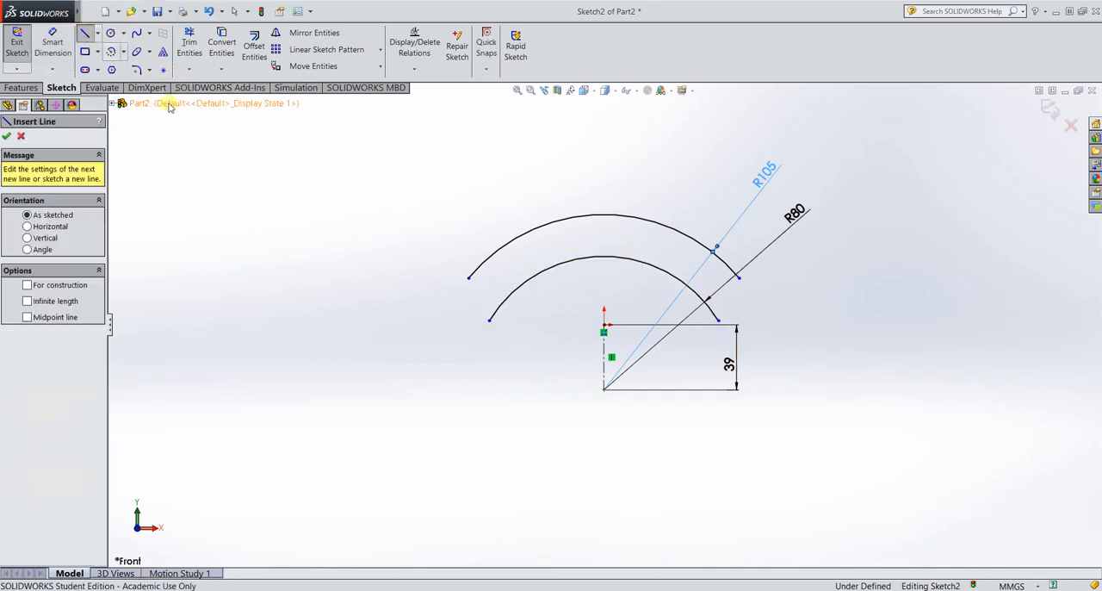
click(718, 321)
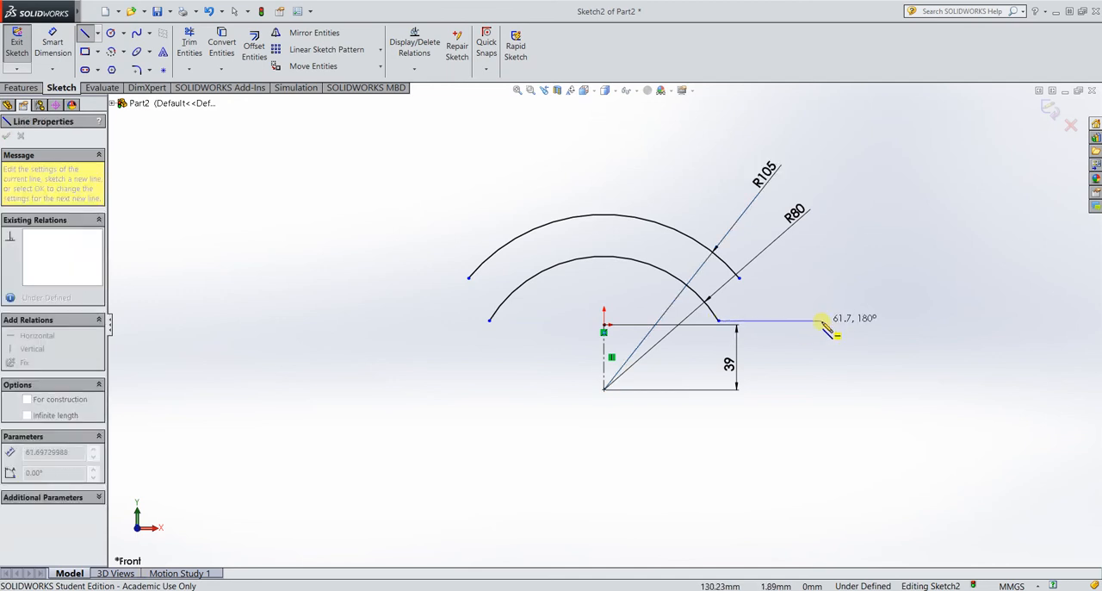
click(822, 321)
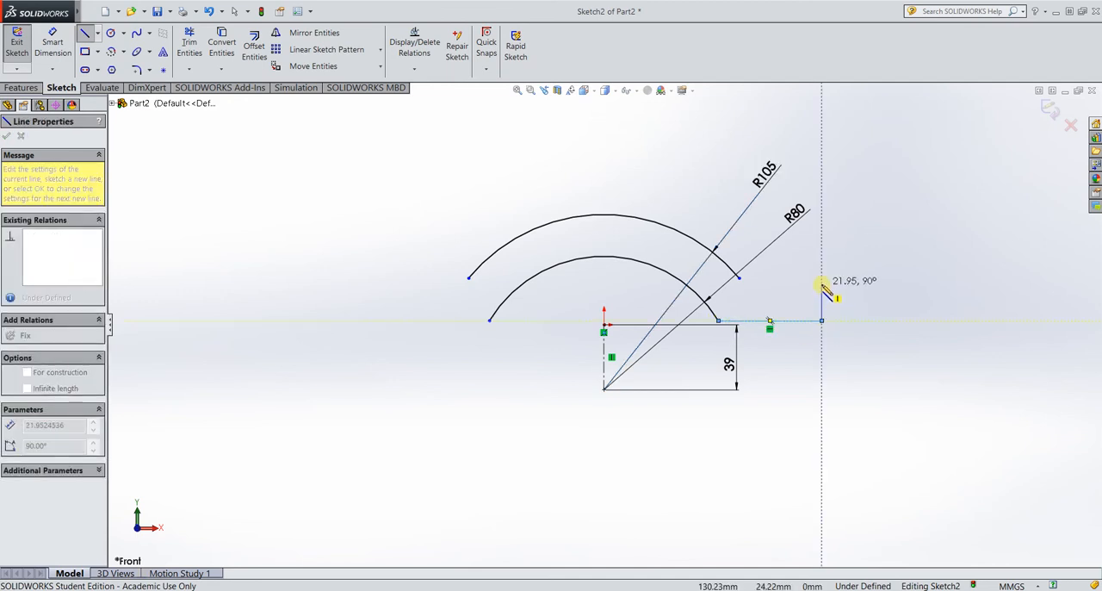
click(821, 277)
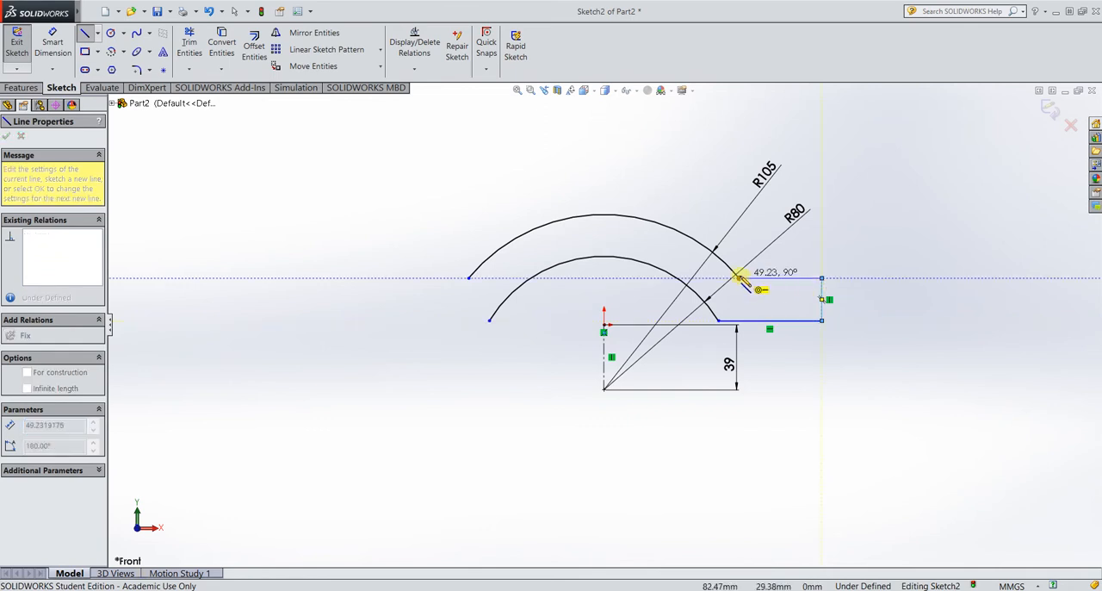
click(738, 277)
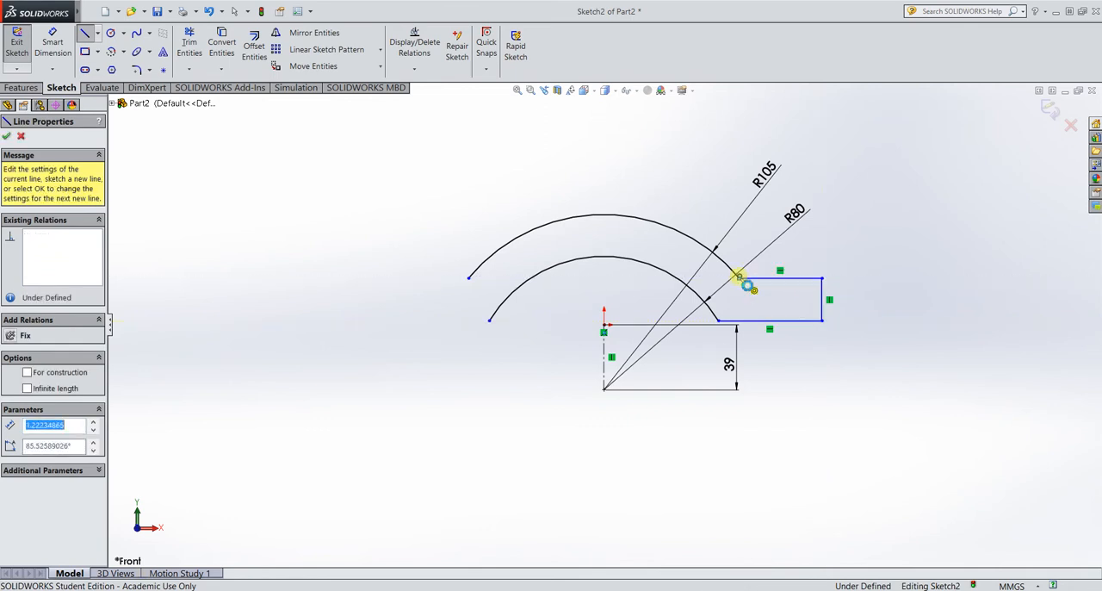
key(Escape)
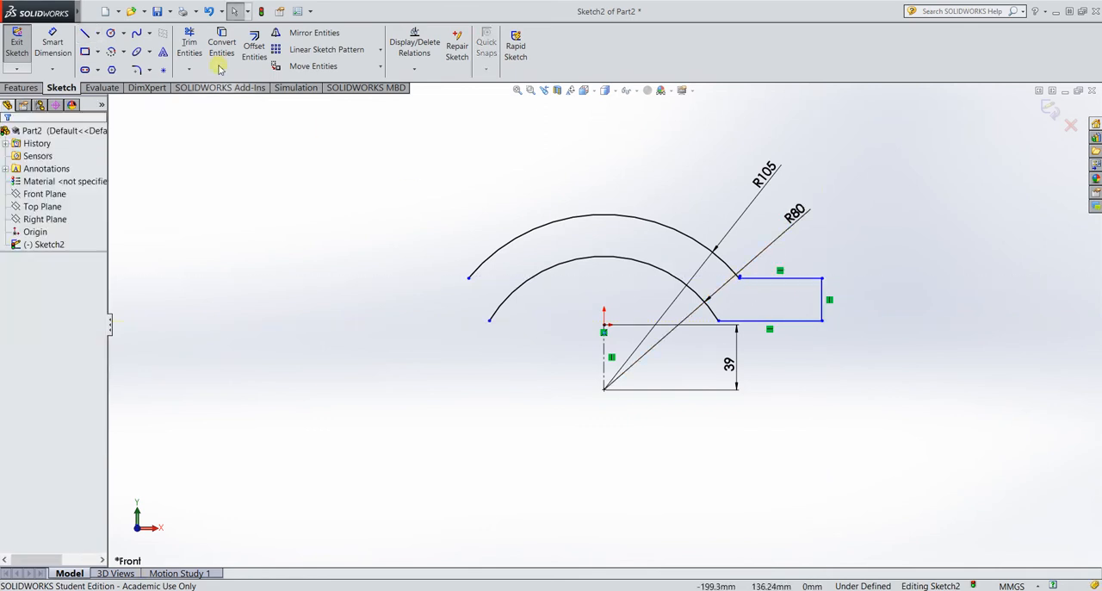
Join the left ends of both arcs with a flange outline: horizontally outward, about 26 mm up, and about 39 mm back to the outer arc.
click(84, 32)
click(480, 323)
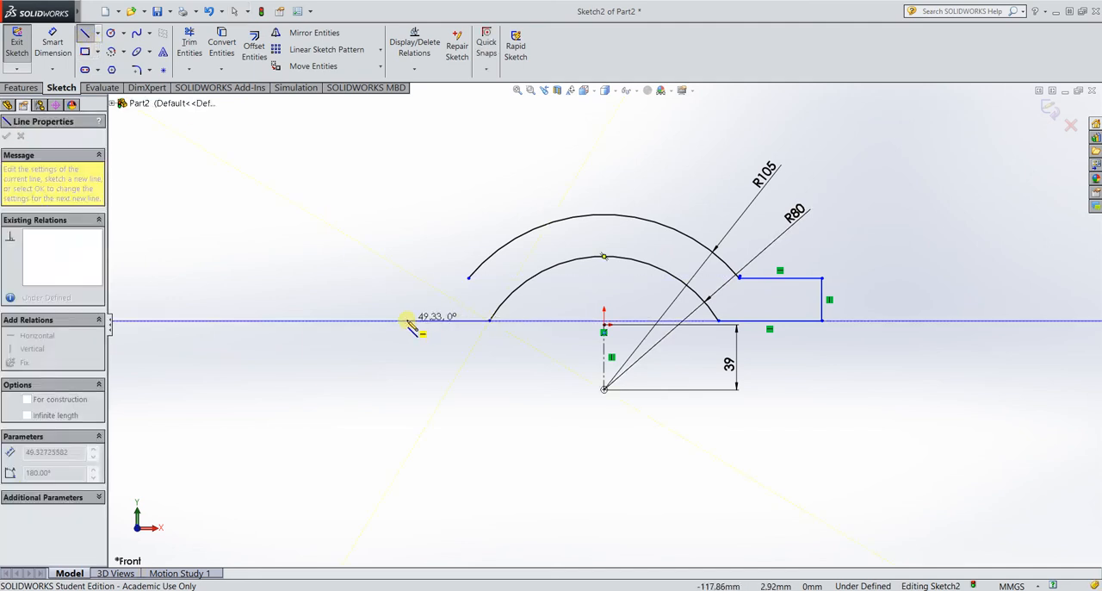
click(403, 320)
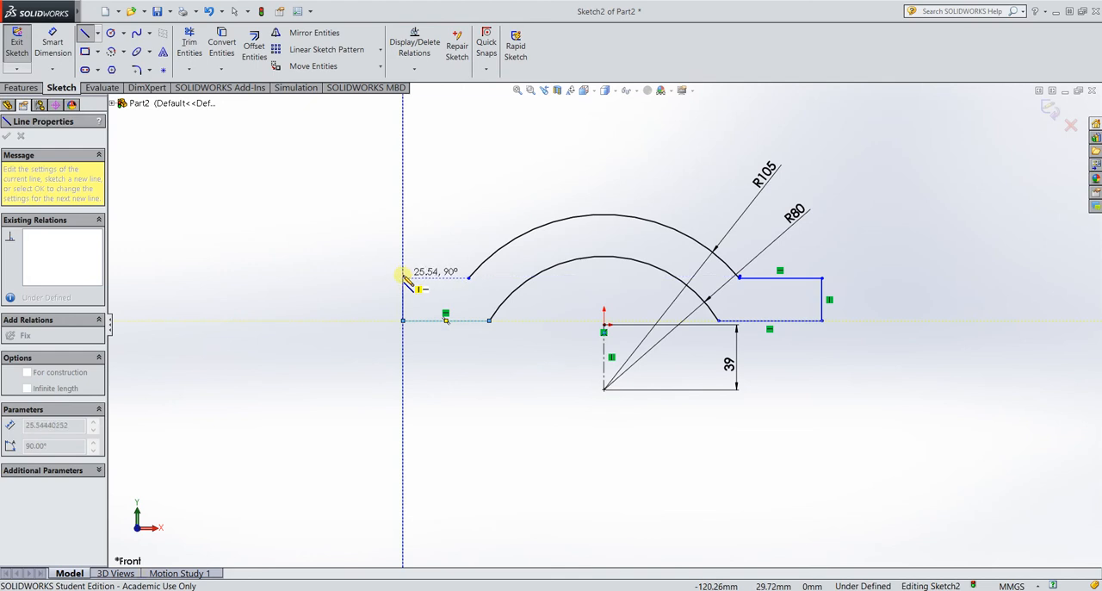
click(403, 277)
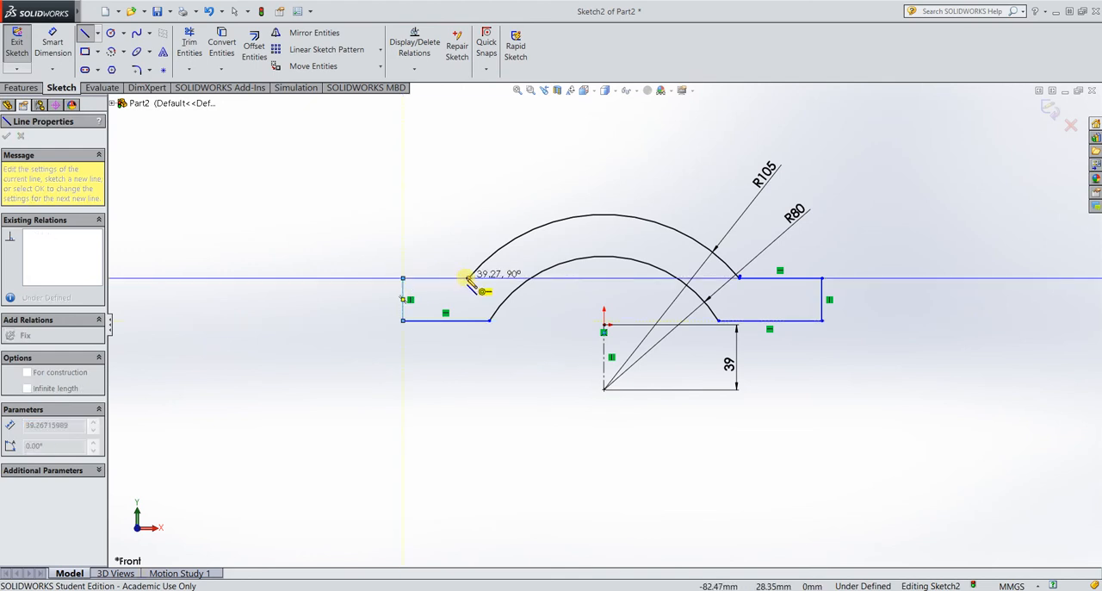
click(466, 278)
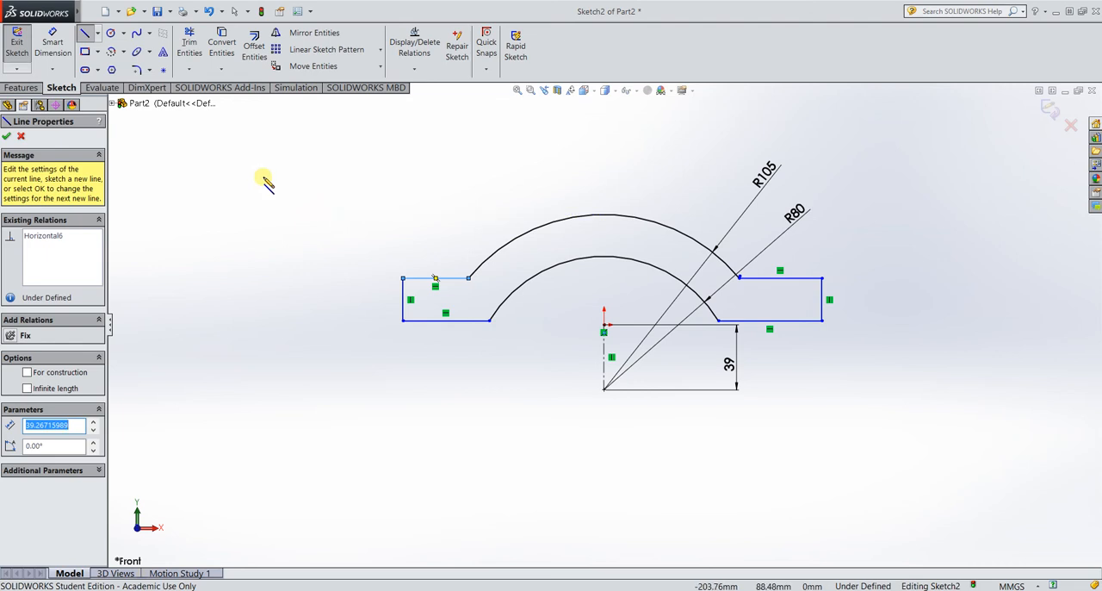
Delete the short stray line at the right end of the outer arc.
click(7, 137)
scroll(746, 277, down, 2)
scroll(746, 277, down, 8)
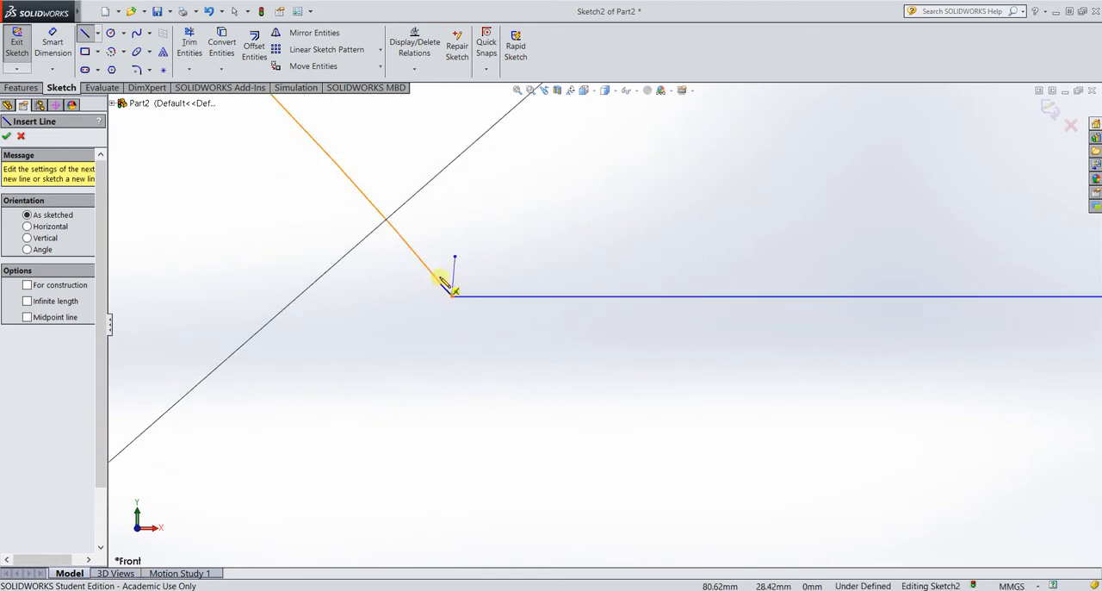
click(6, 136)
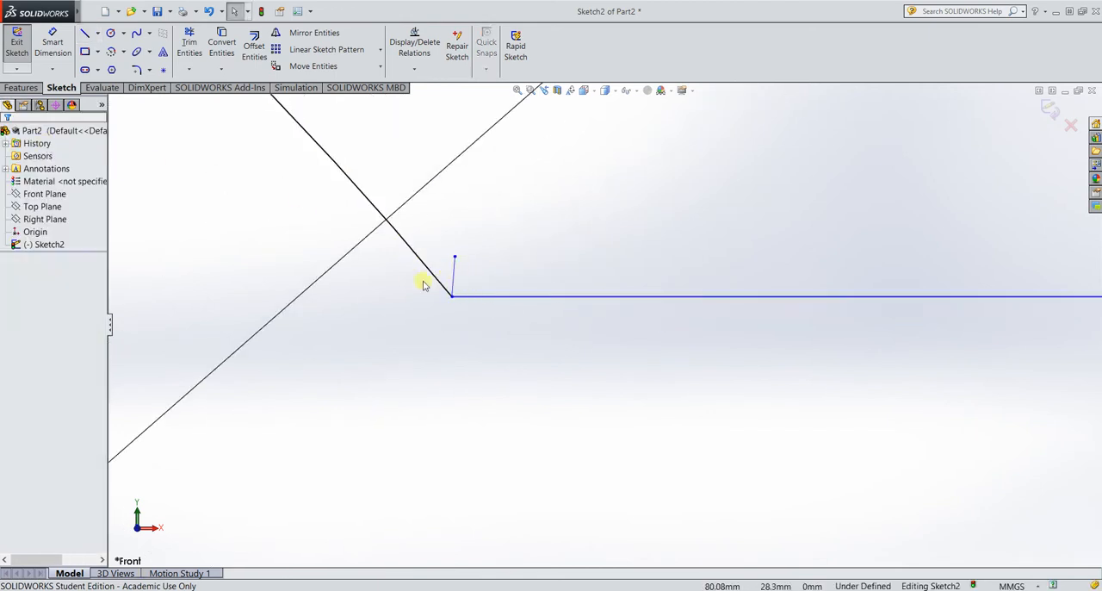
click(454, 273)
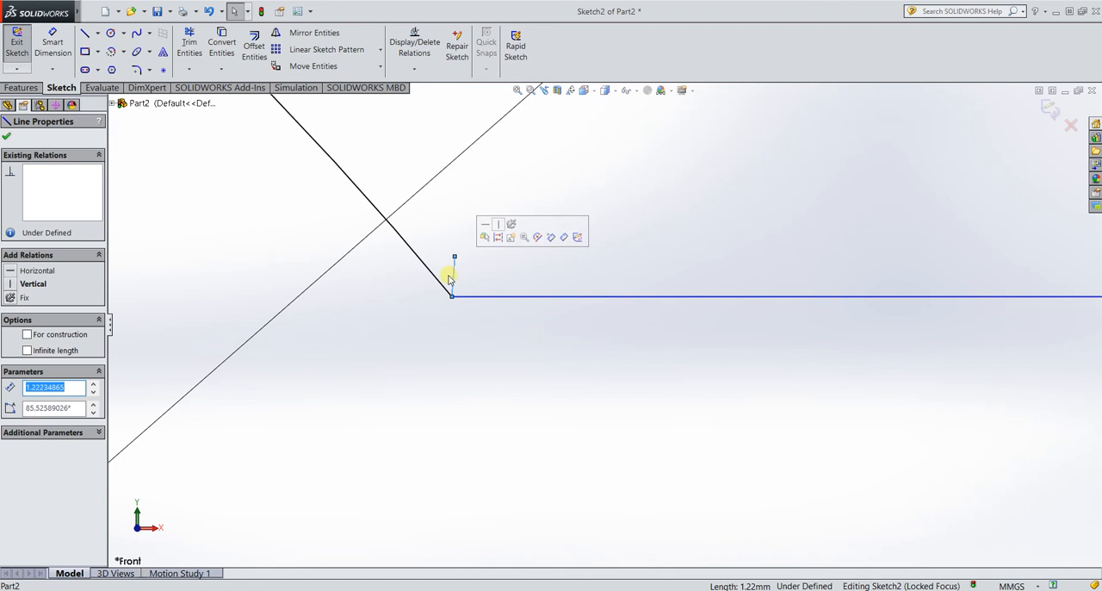
key(Delete)
scroll(426, 296, down, 3)
scroll(412, 290, up, 5)
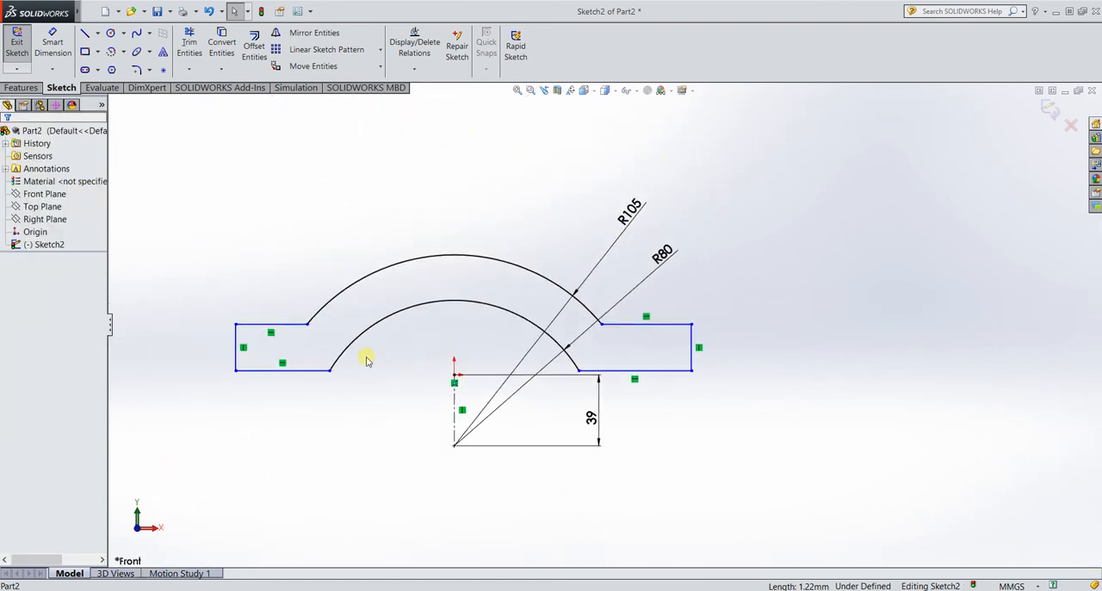
Dimension the distance from the vertical construction line to the right flange's outer end as 150 mm.
click(52, 40)
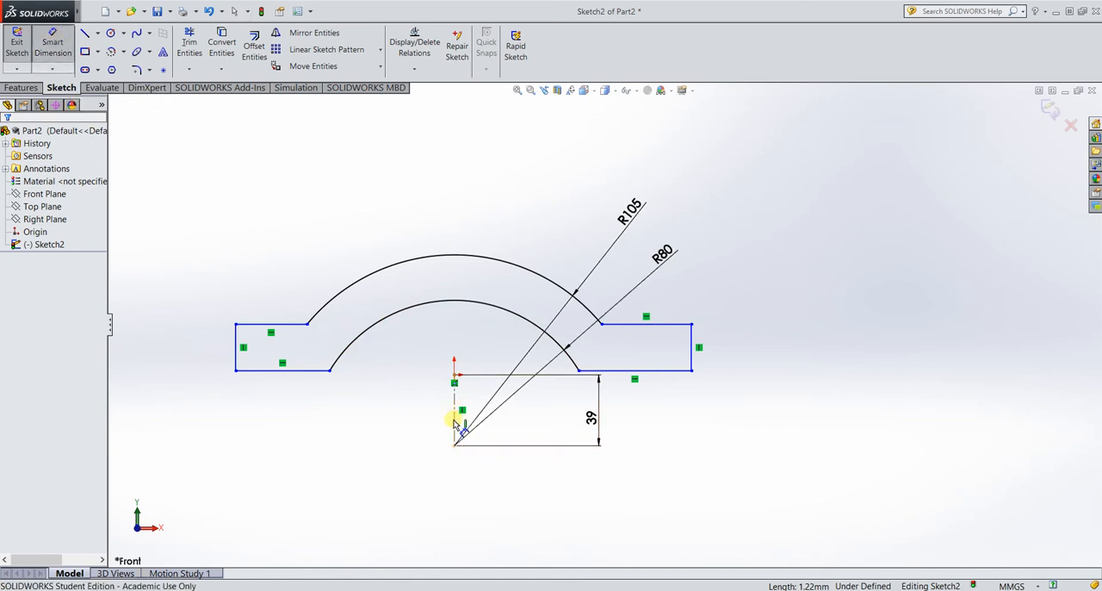
click(454, 422)
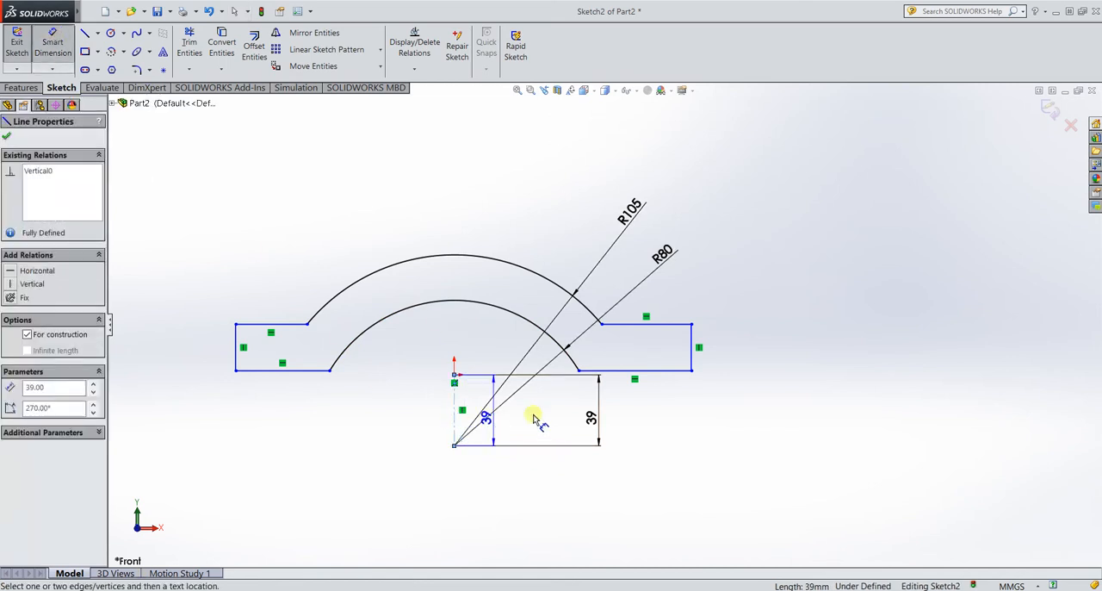
click(692, 355)
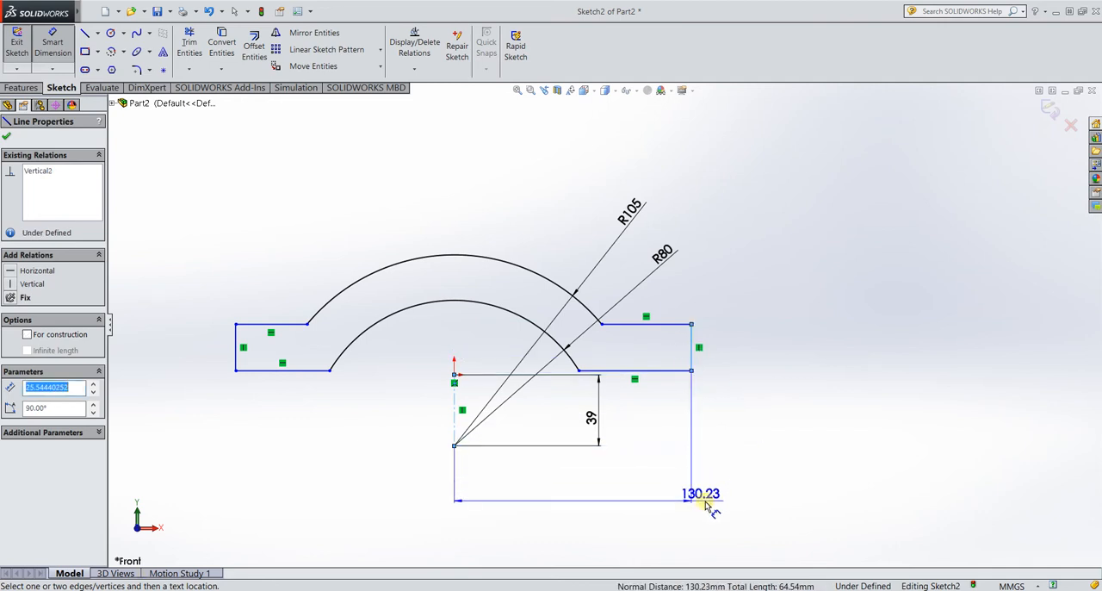
click(741, 489)
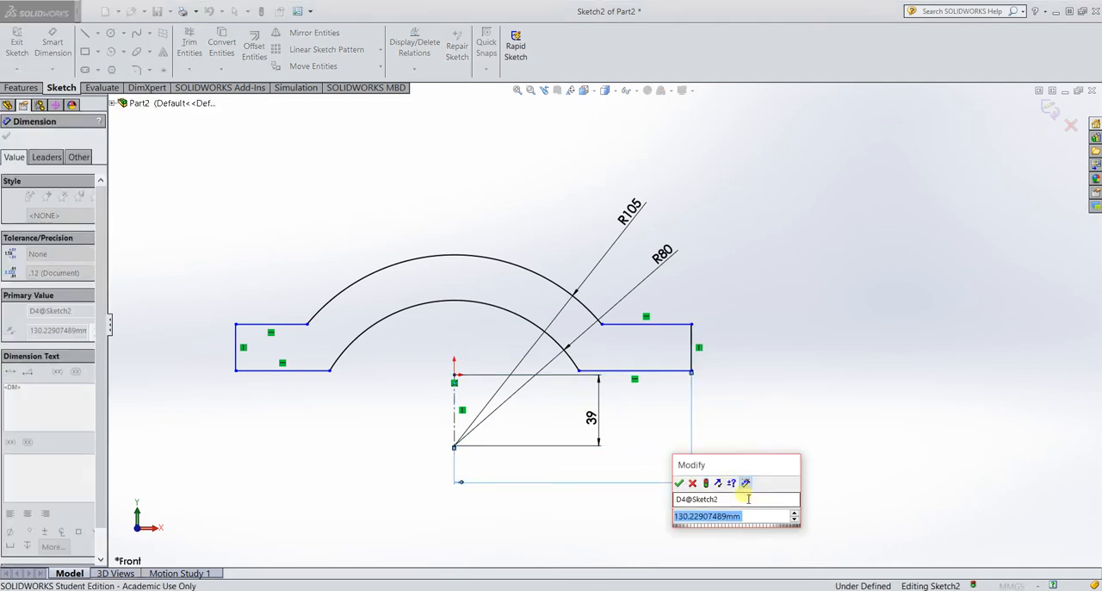
text(150)
key(Return)
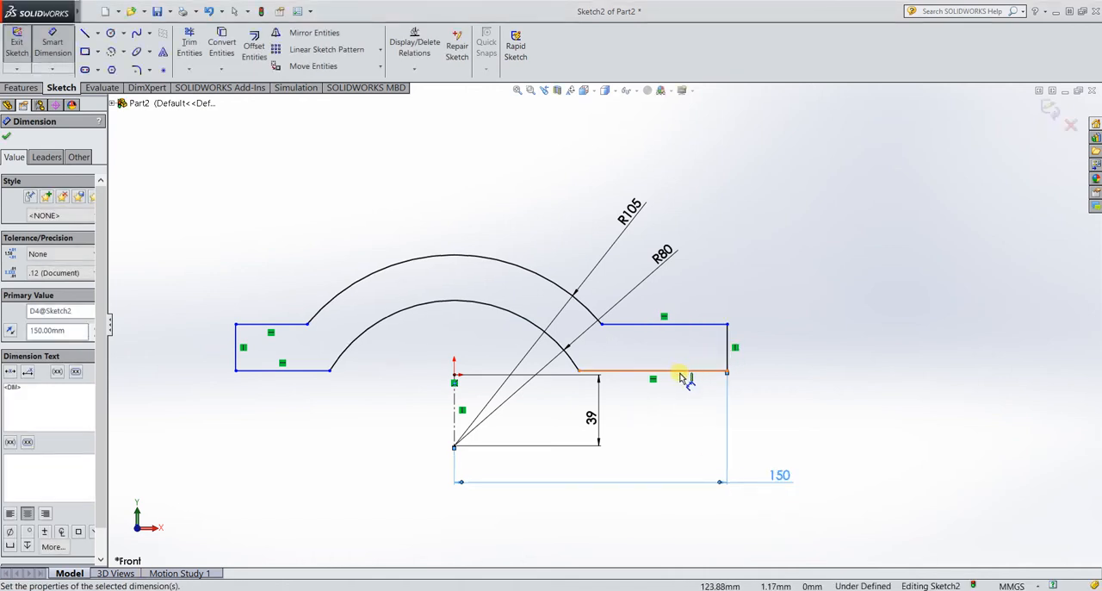
Dimension the height of the right flange's vertical end line as 25 mm.
click(727, 346)
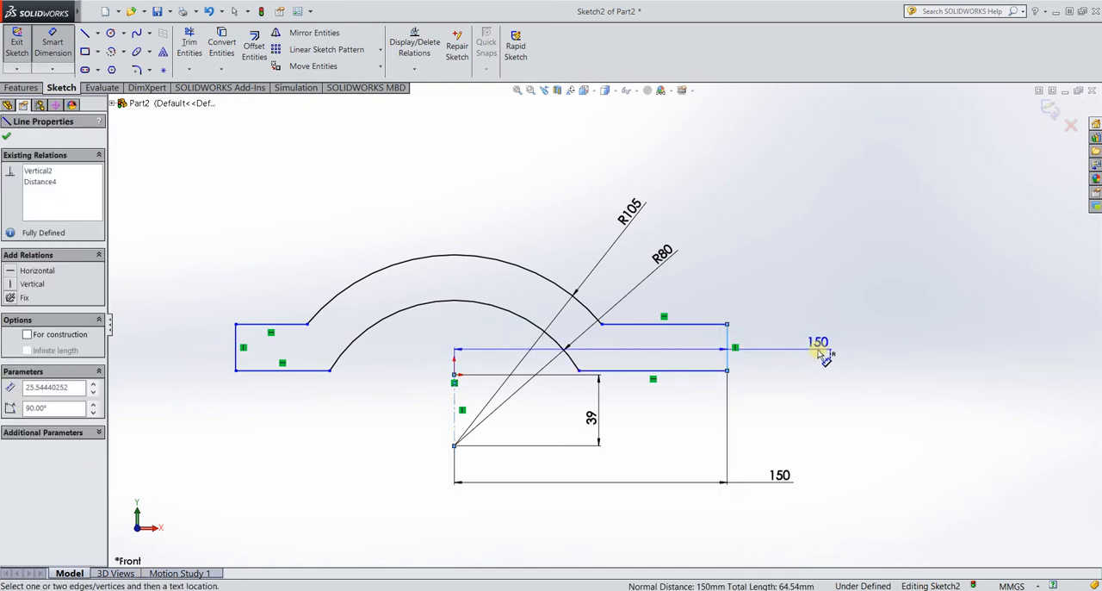
key(Escape)
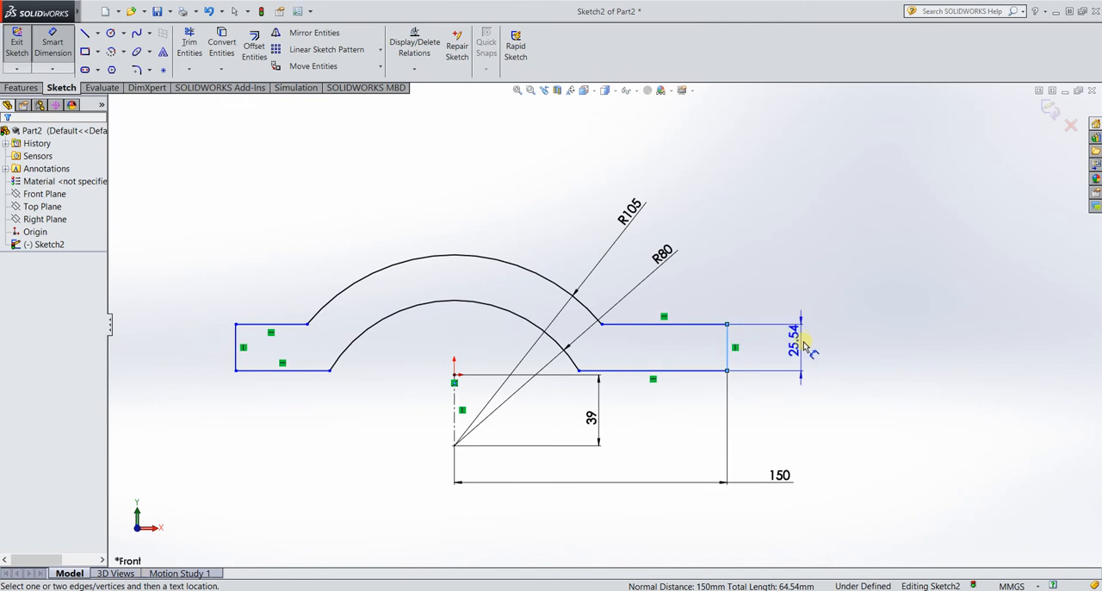
click(811, 351)
text(25)
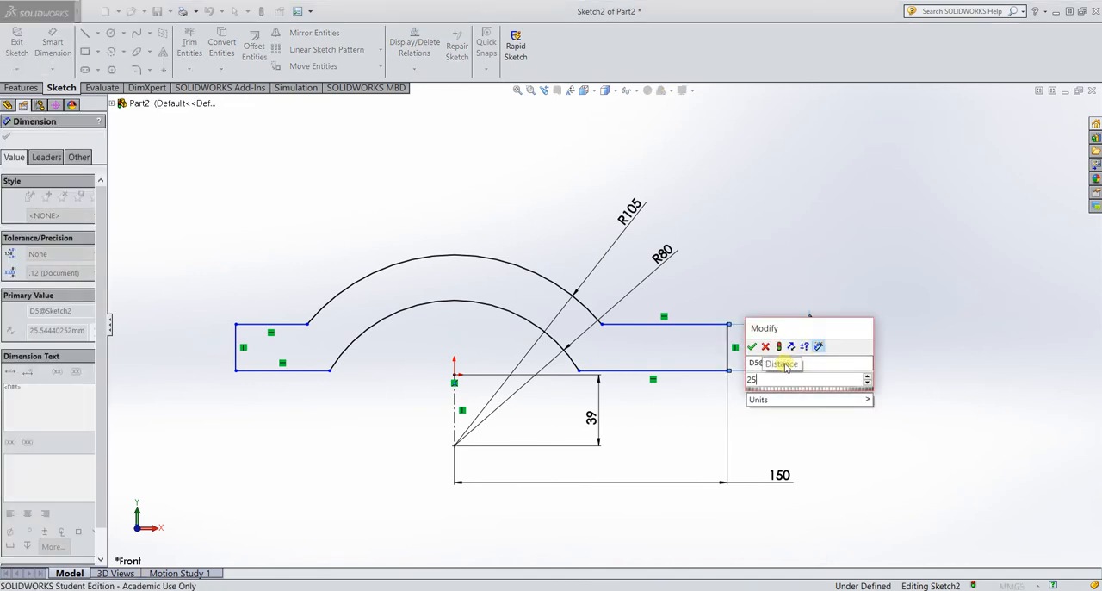
key(Return)
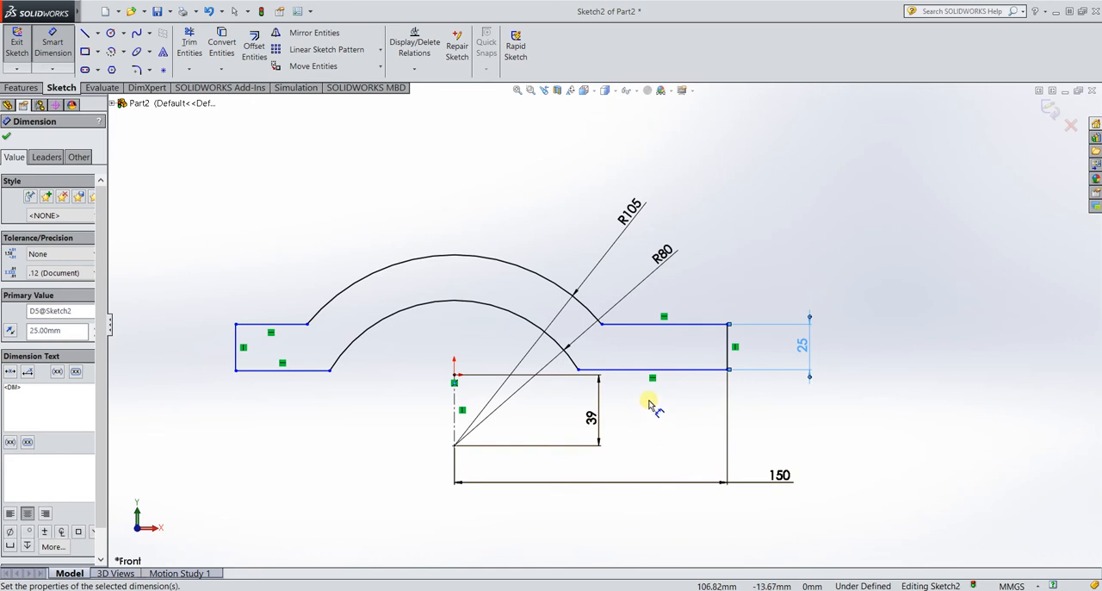
click(58, 54)
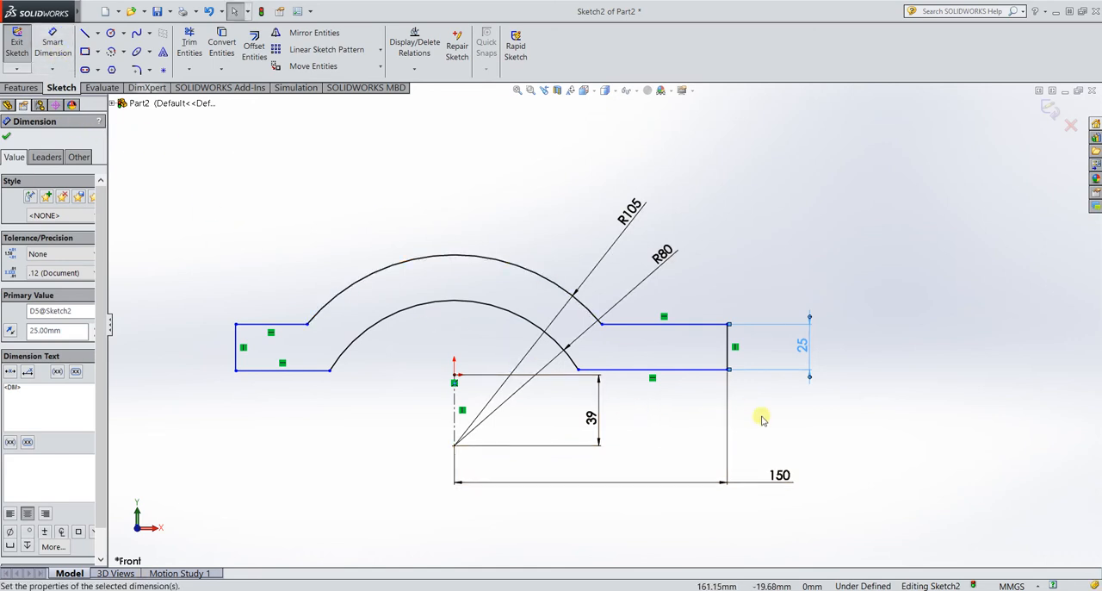
Make the bottom lines of the two flanges collinear and equal in length.
click(689, 374)
ctrl+click(291, 375)
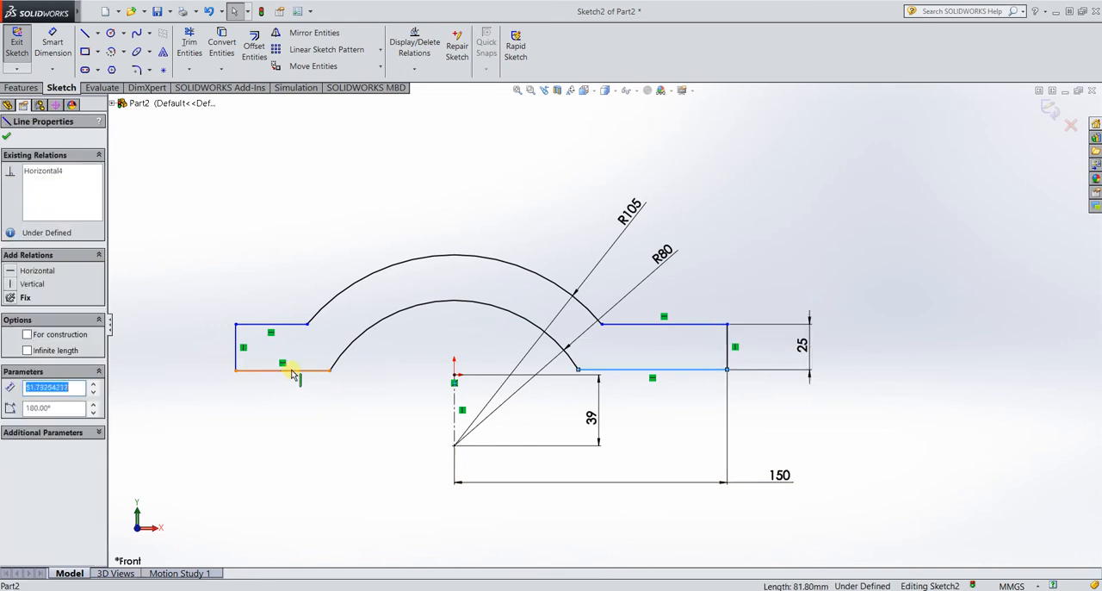
click(35, 379)
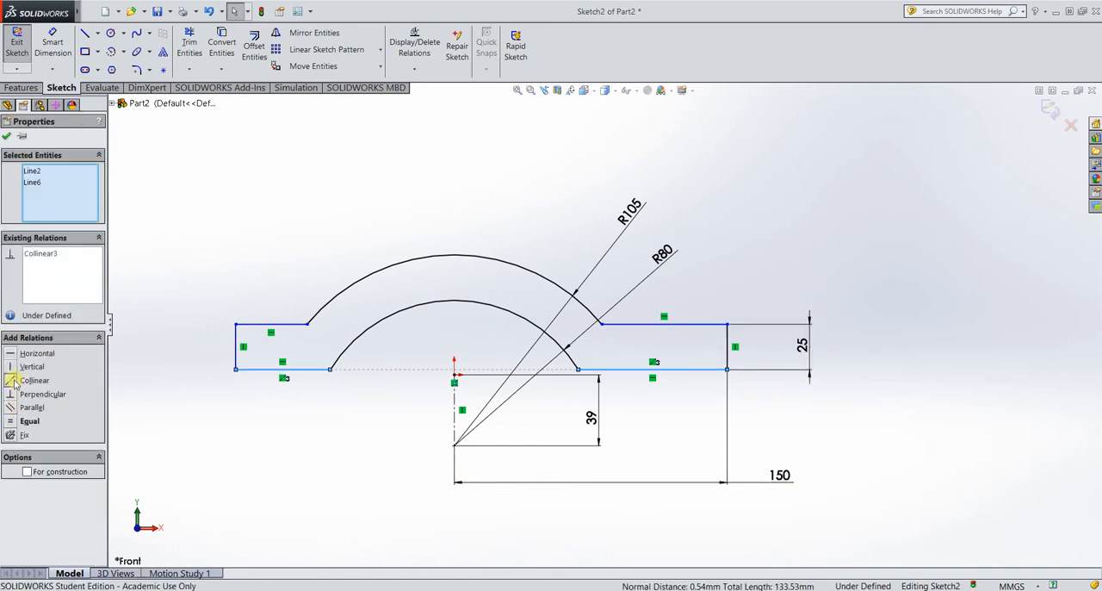
click(12, 421)
click(317, 445)
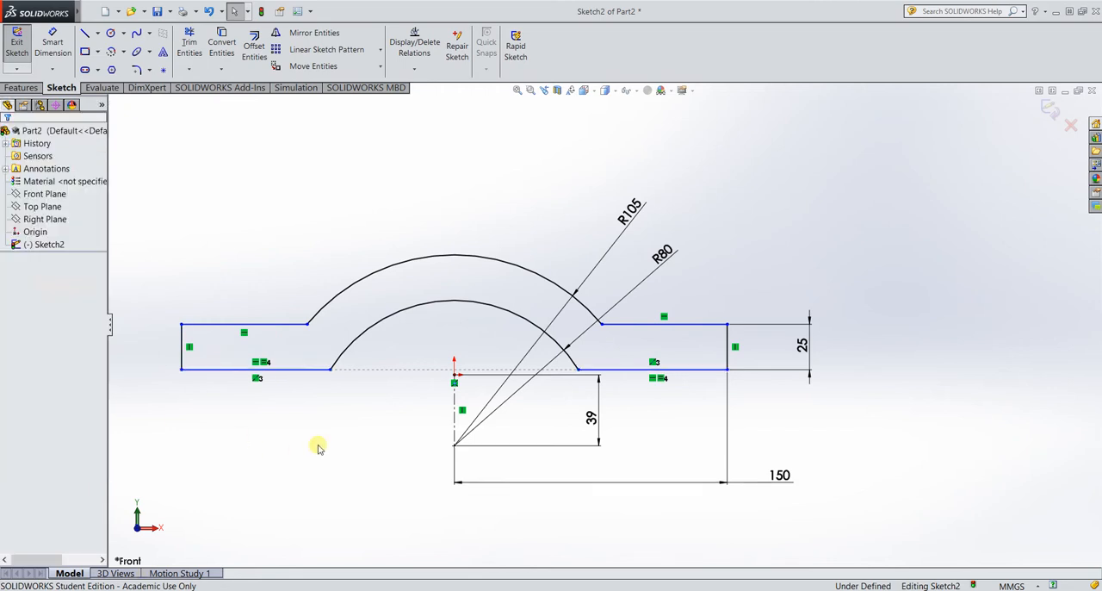
Make the vertical end lines of the two flanges equal in length.
click(727, 349)
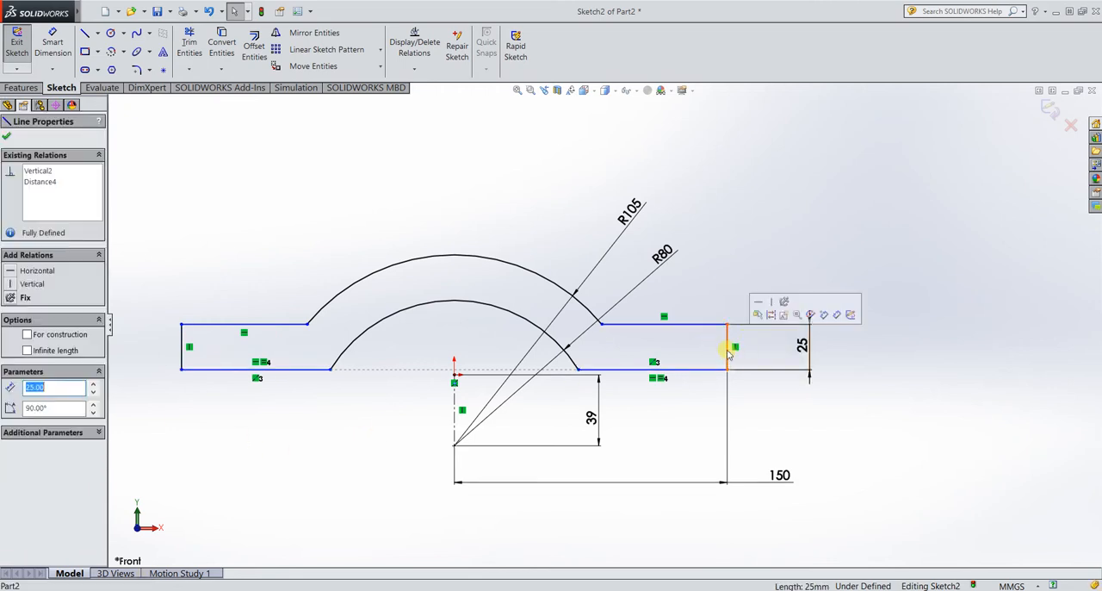
ctrl+click(182, 357)
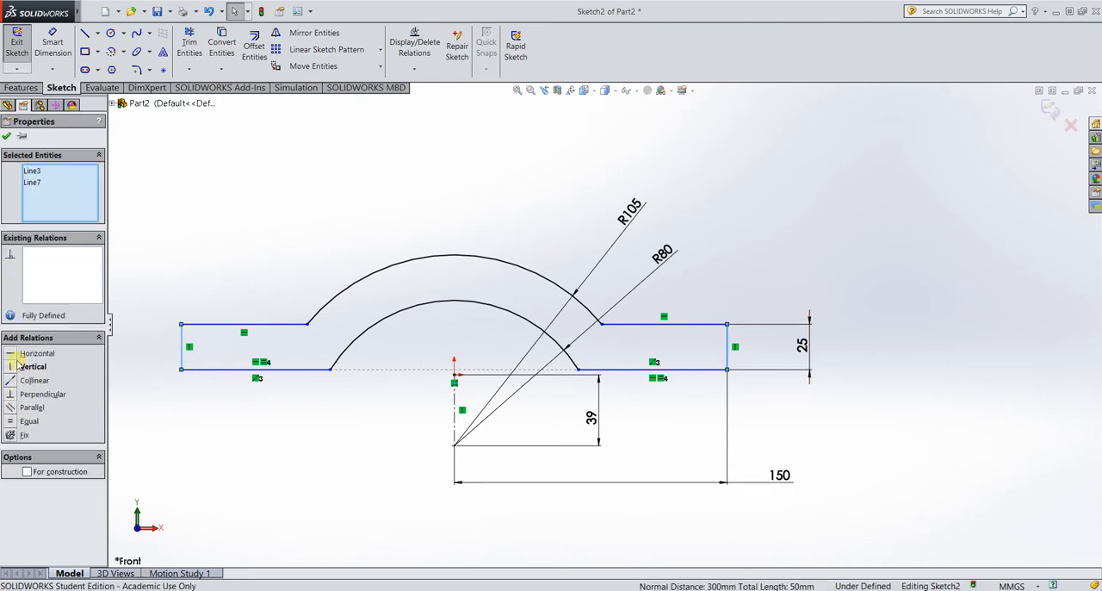
click(11, 421)
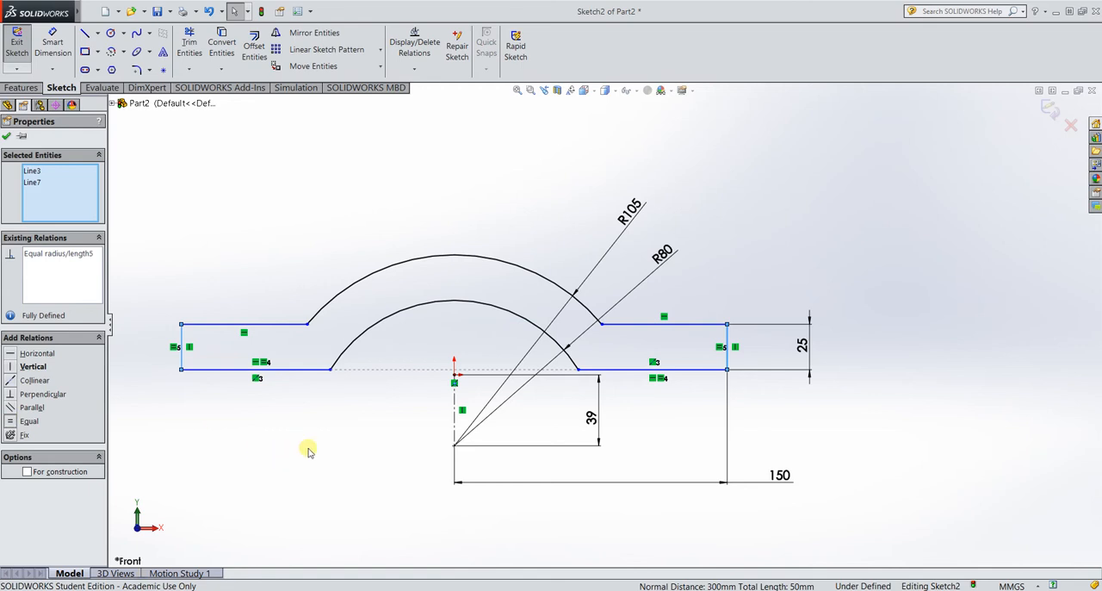
key(Escape)
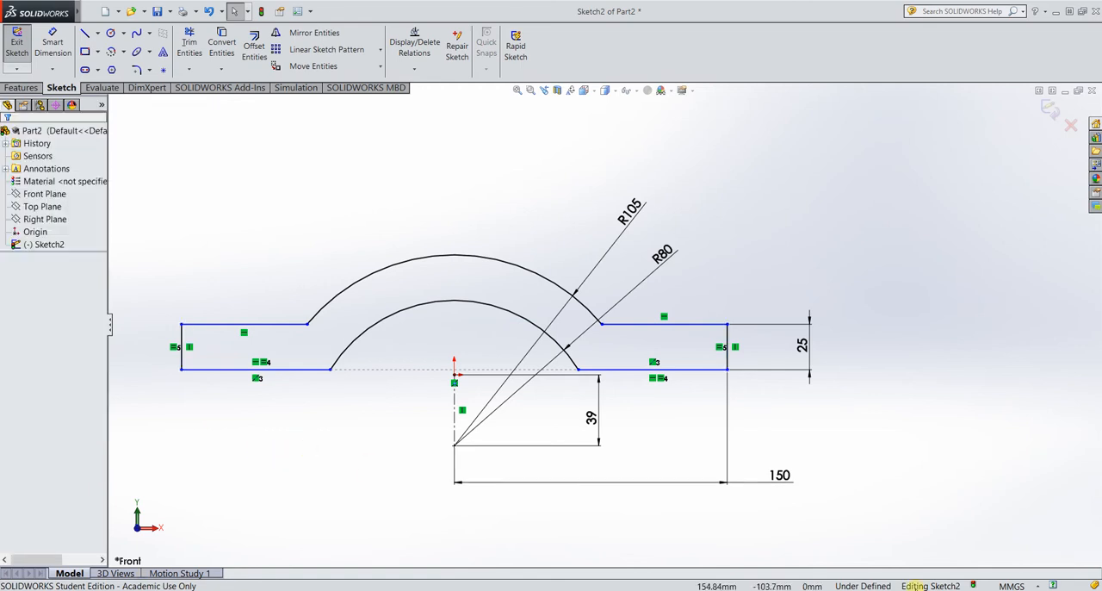
click(770, 589)
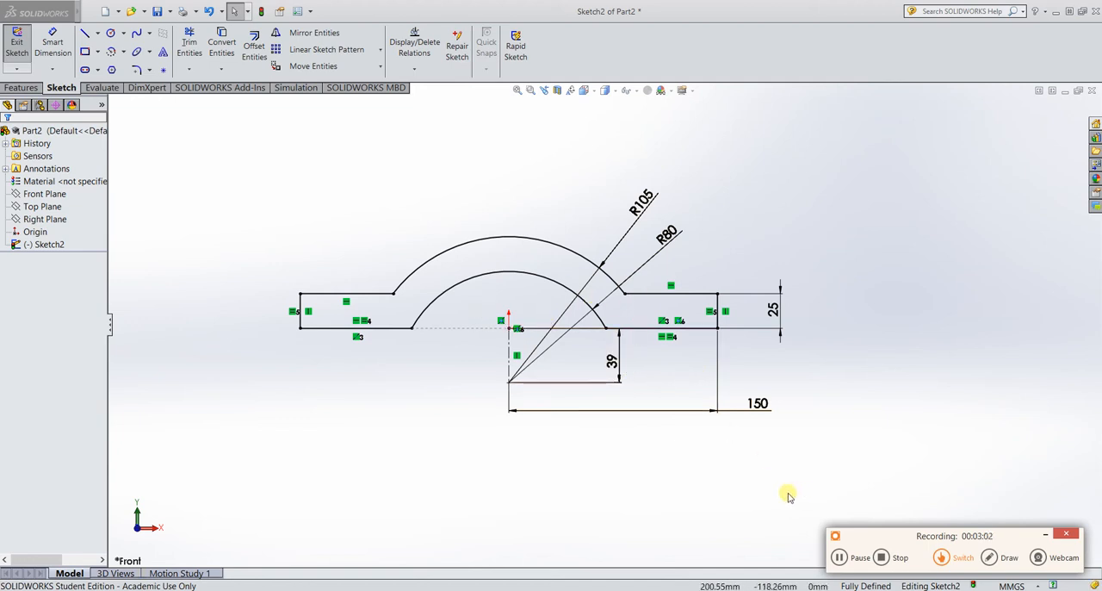
click(841, 558)
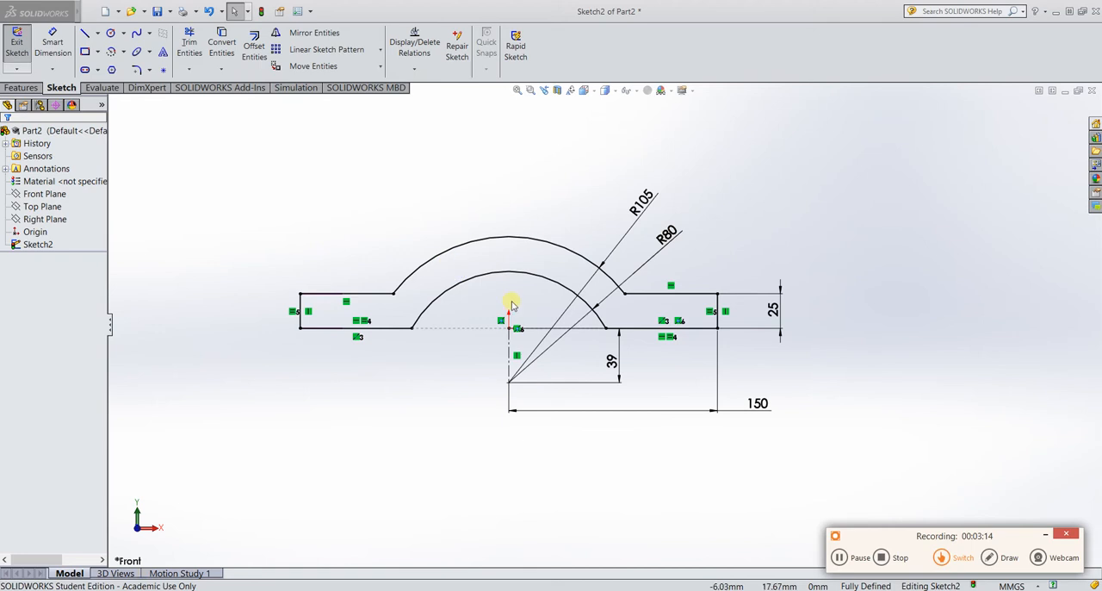
Extrude the arched profile as a boss with the Mid Plane end condition and a depth of 150 mm.
click(21, 87)
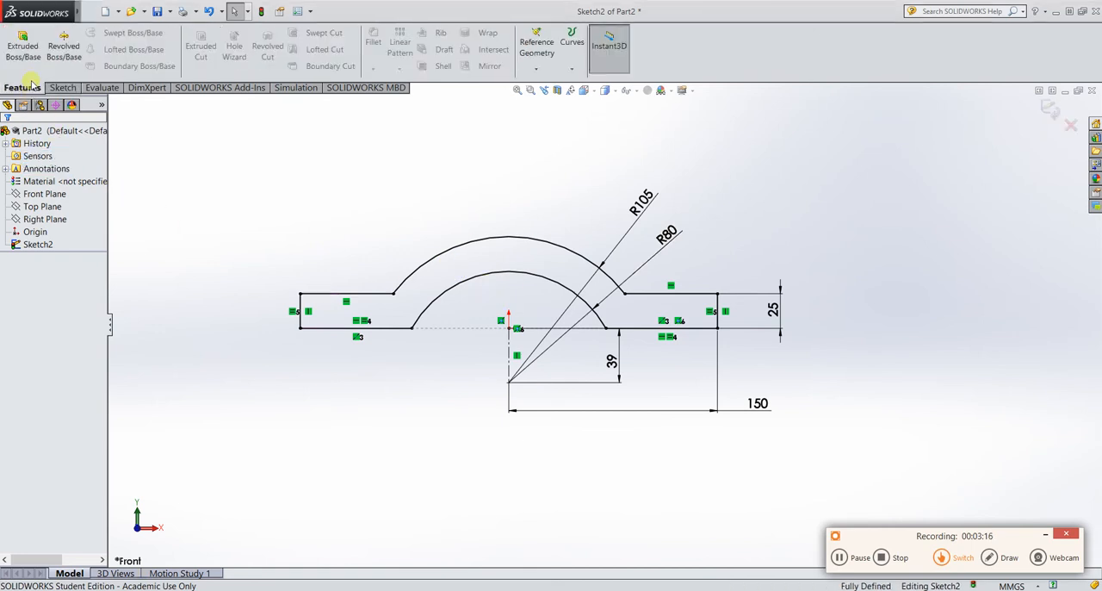
click(25, 48)
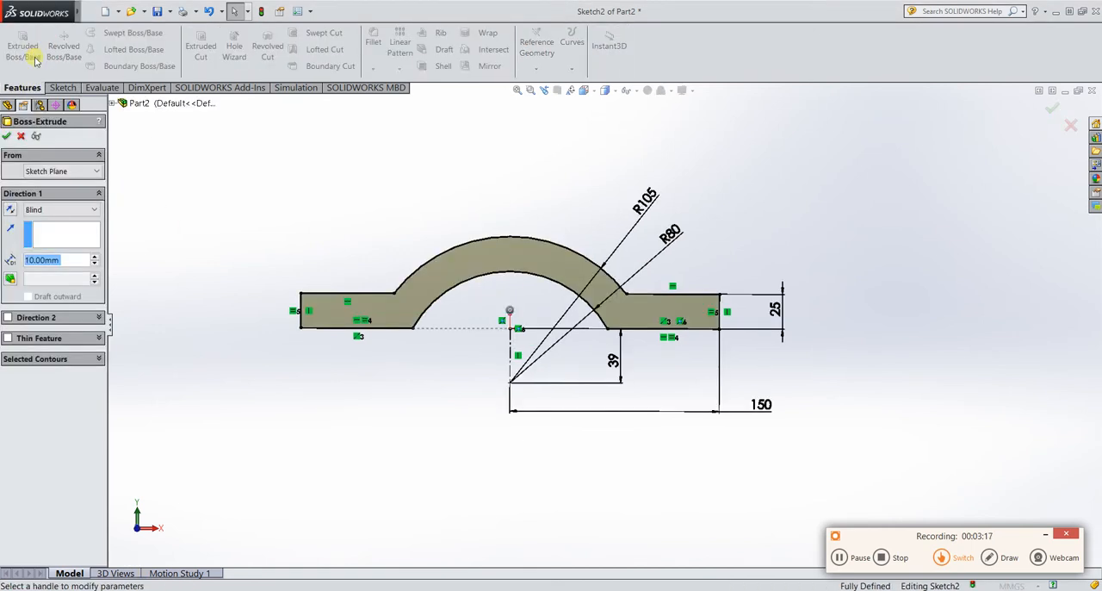
click(84, 209)
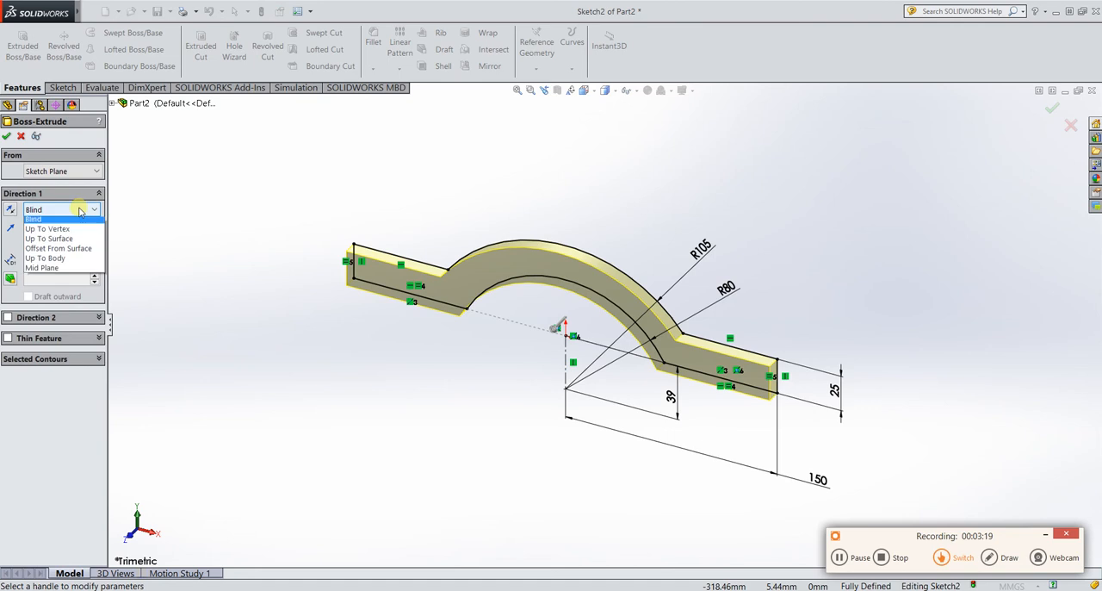
click(53, 267)
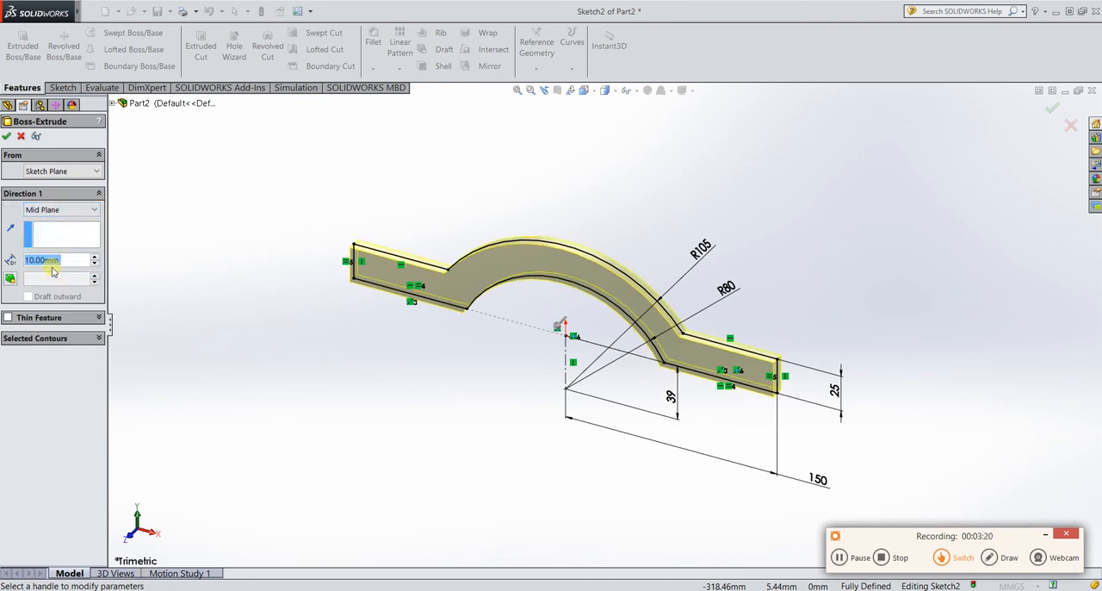
click(839, 557)
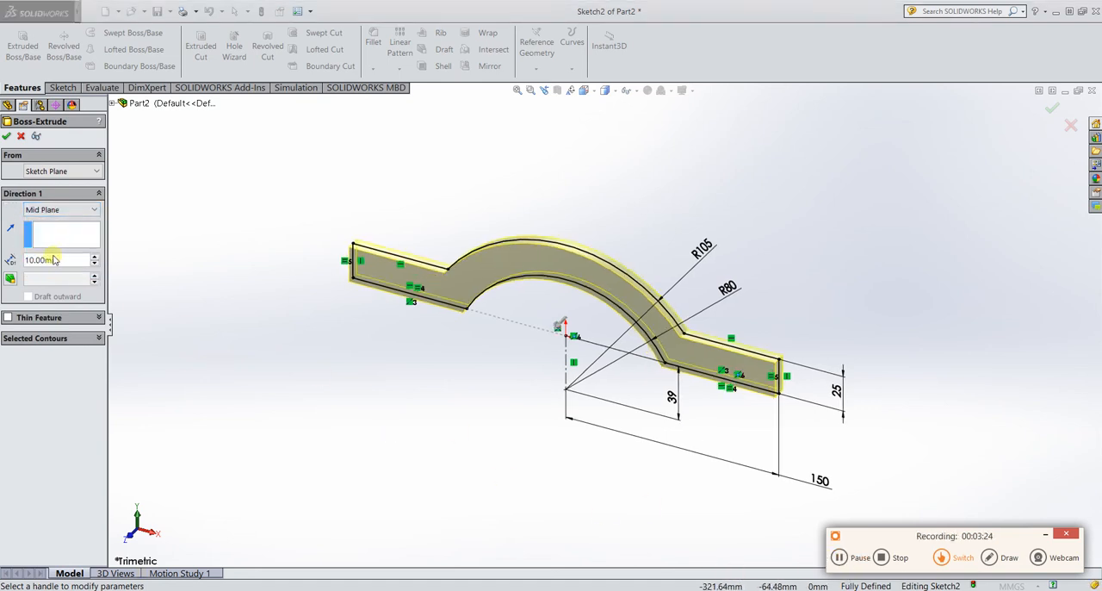
click(67, 261)
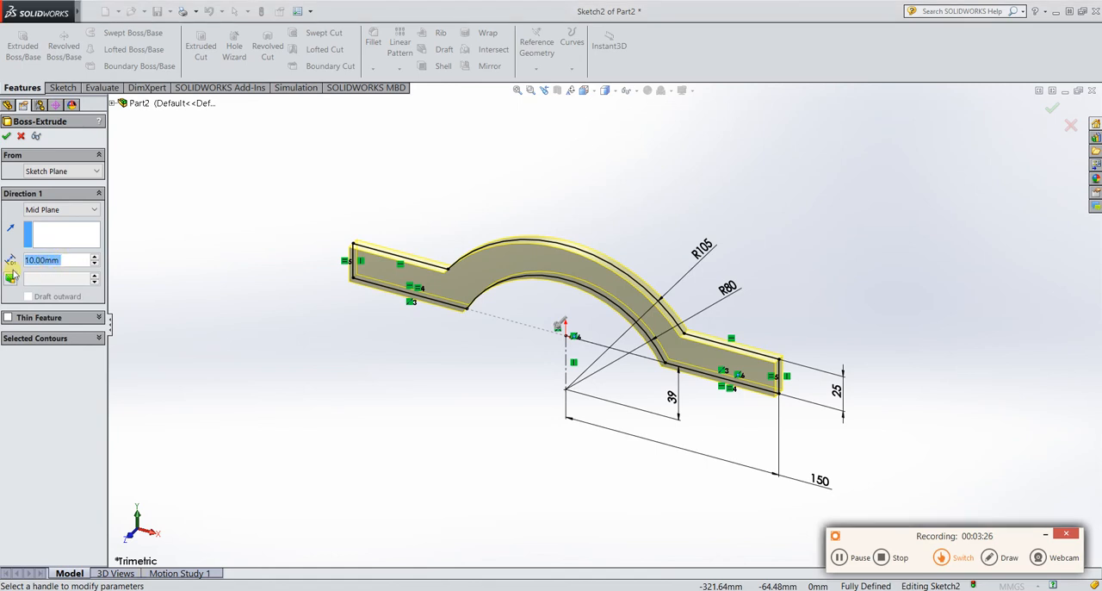
text(15)
key(Return)
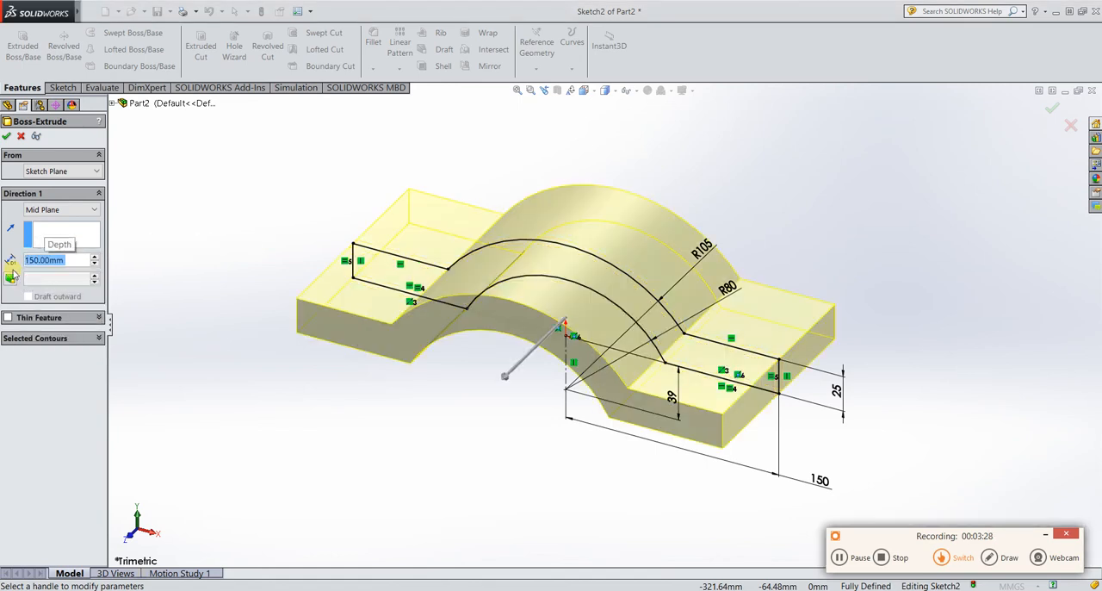
click(6, 137)
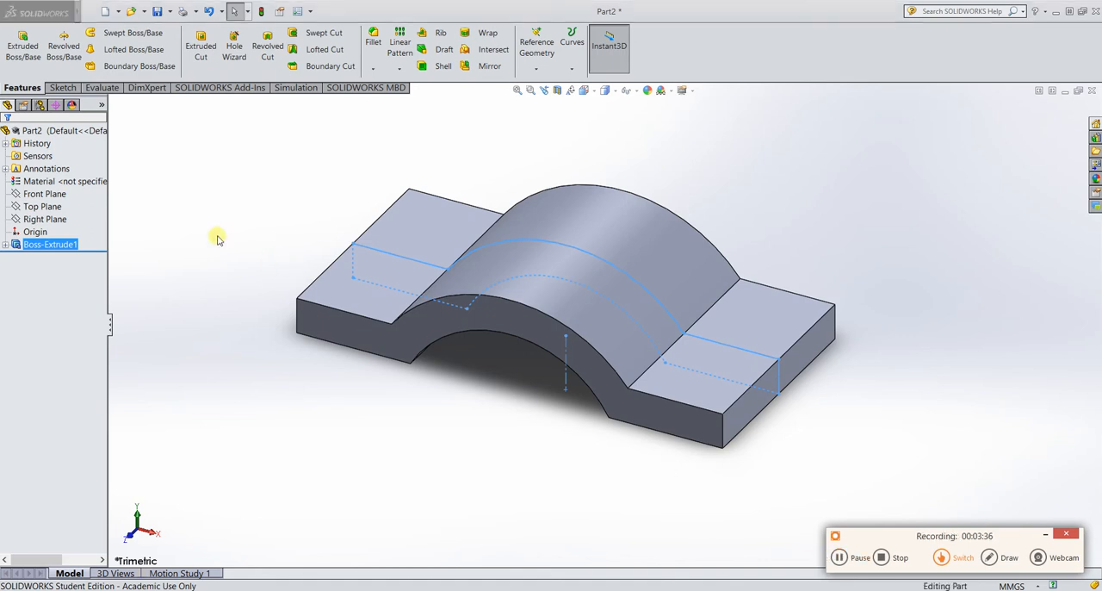
Start a new sketch on the Top Plane and switch to the top view.
click(35, 209)
click(42, 192)
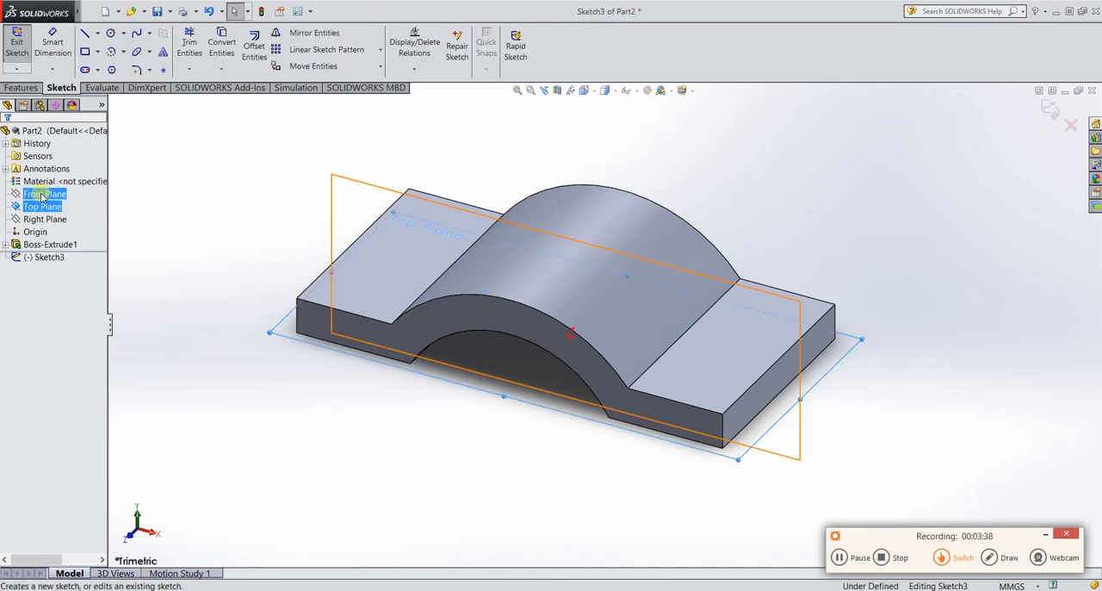
click(589, 90)
click(656, 161)
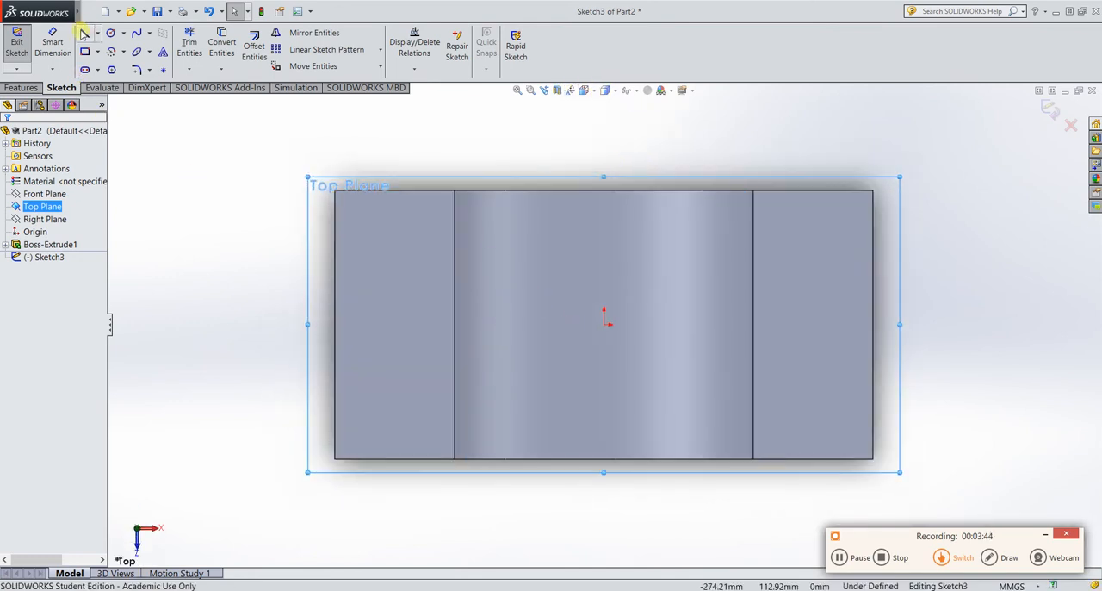
Sketch a horizontal centerline about 243 mm long through the origin, ending within both flanges.
click(99, 34)
click(105, 66)
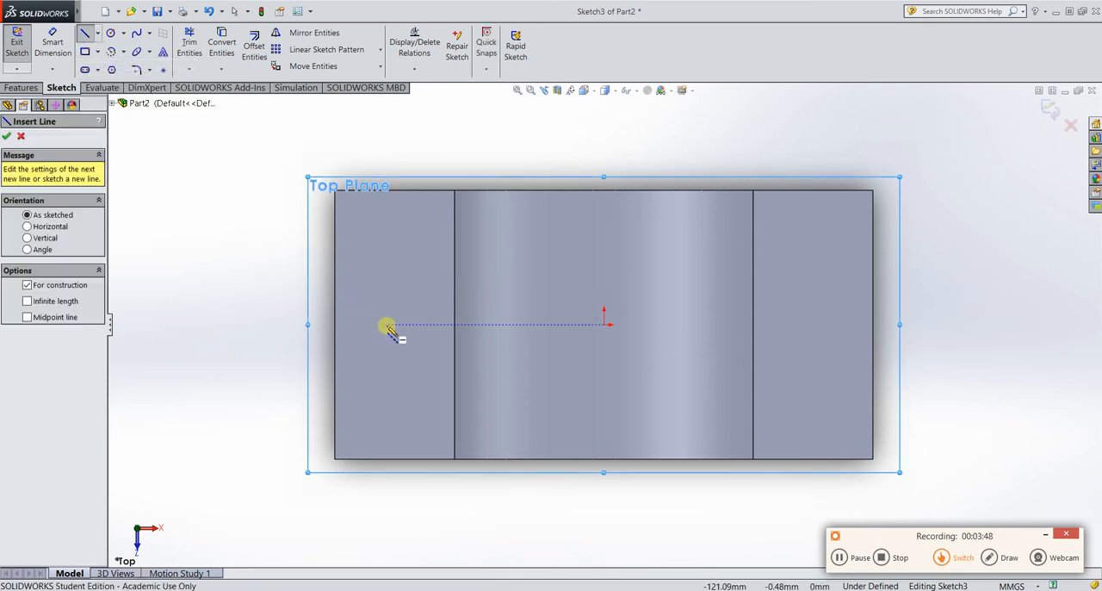
click(388, 325)
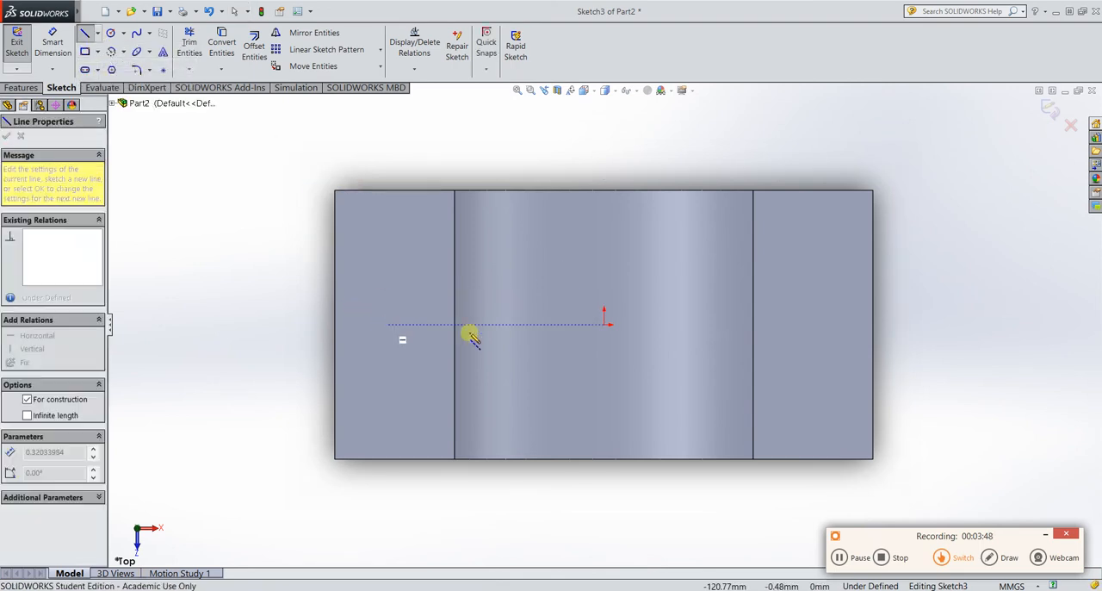
click(823, 324)
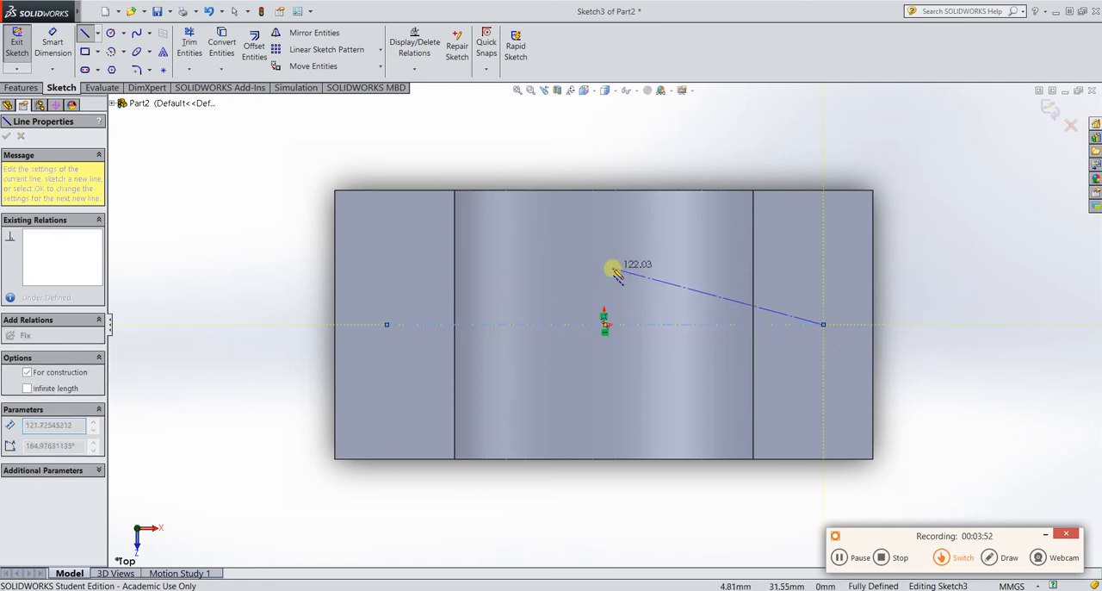
key(Escape)
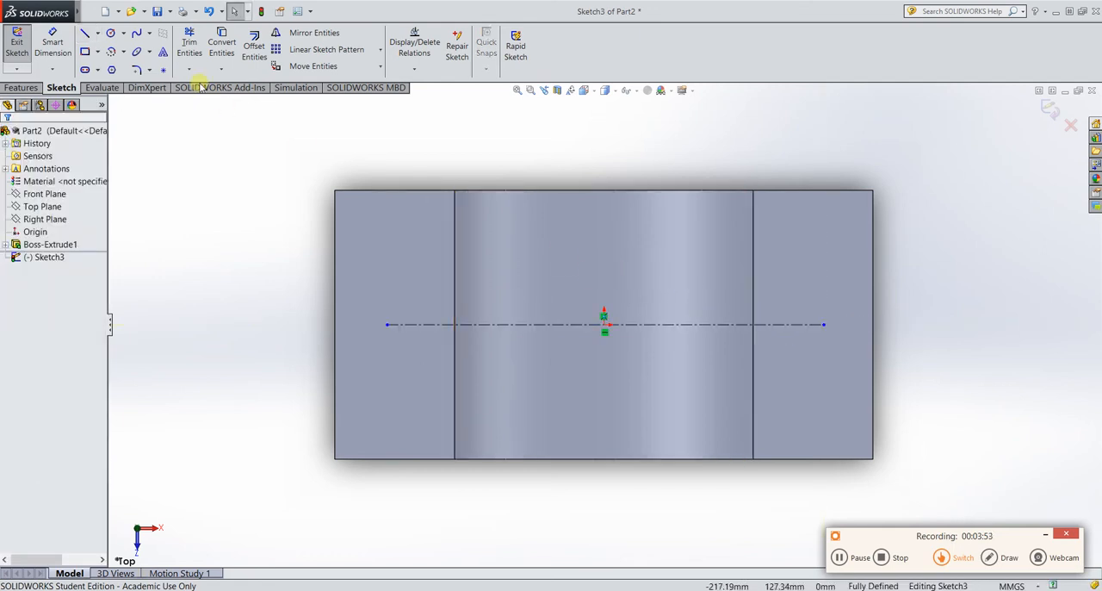
Sketch a vertical centerline about 96 mm long through the origin.
click(99, 36)
click(116, 64)
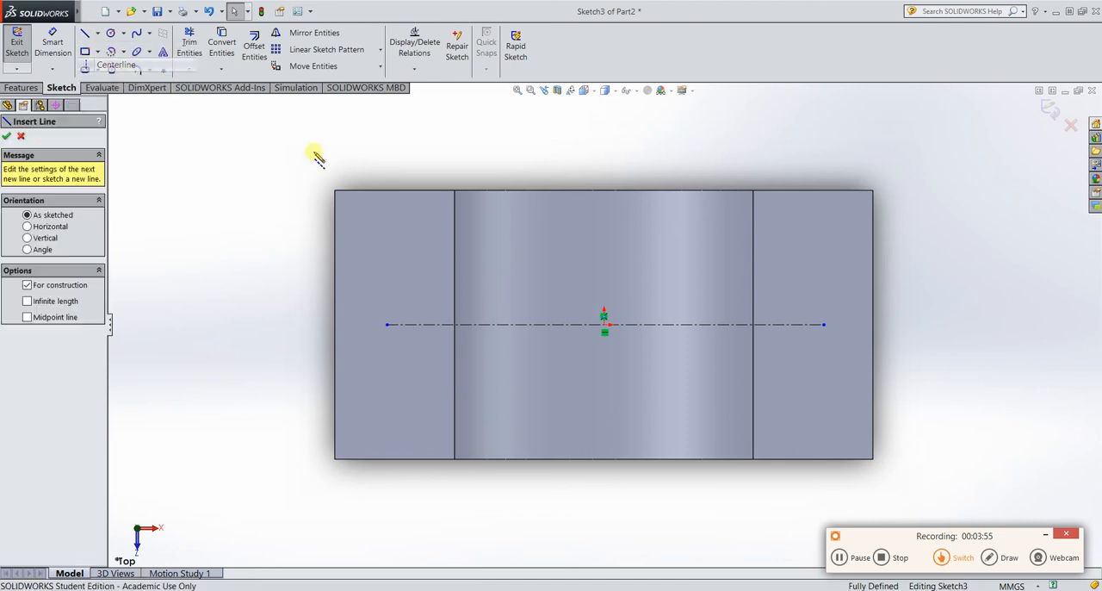
click(605, 235)
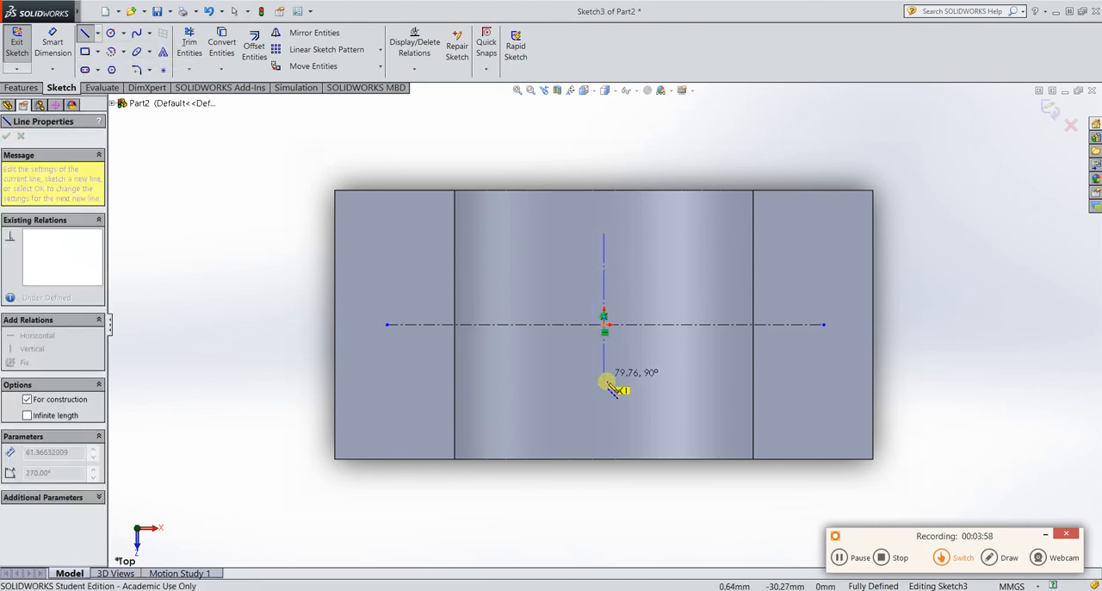
click(604, 405)
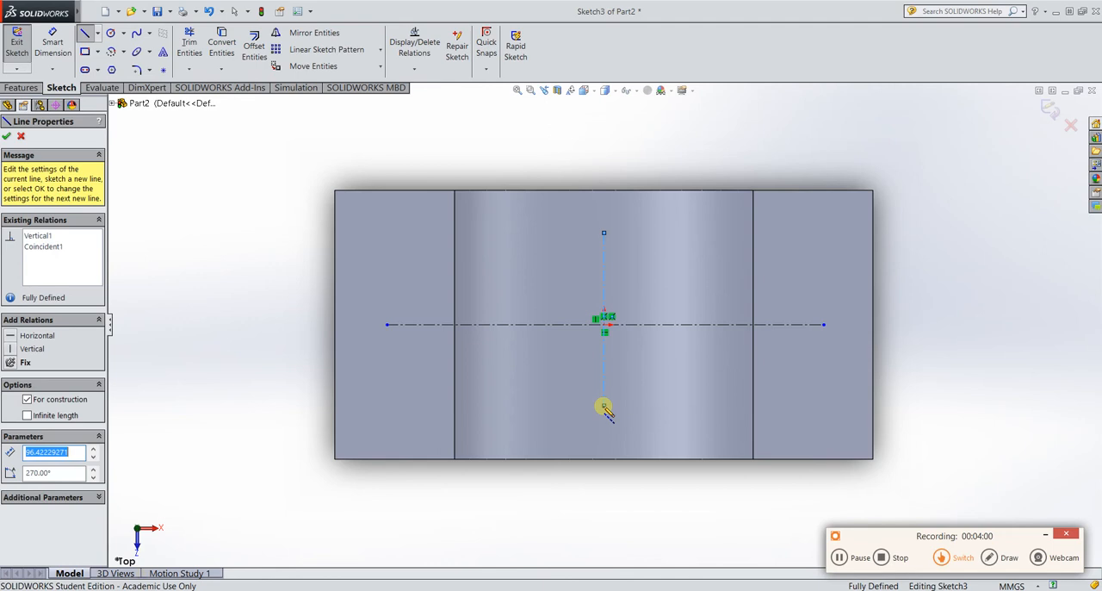
key(Escape)
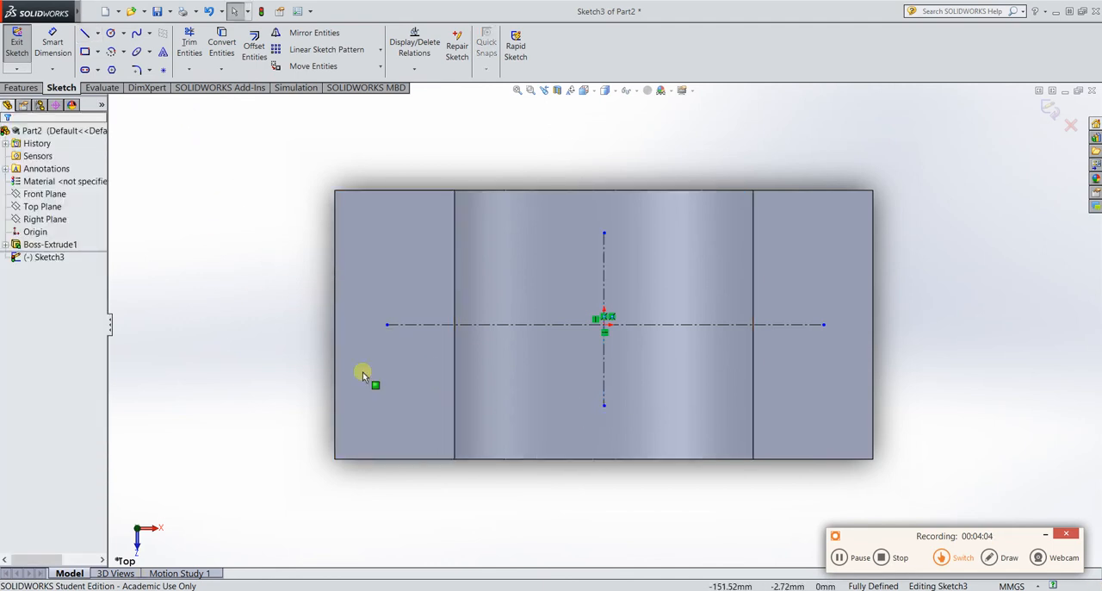
click(839, 557)
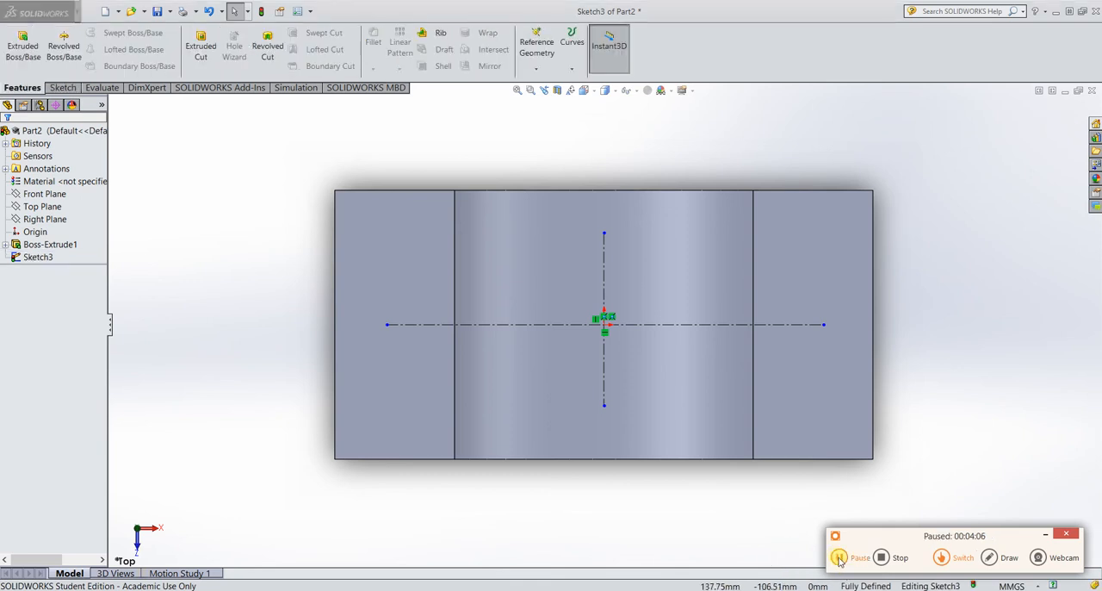
click(838, 557)
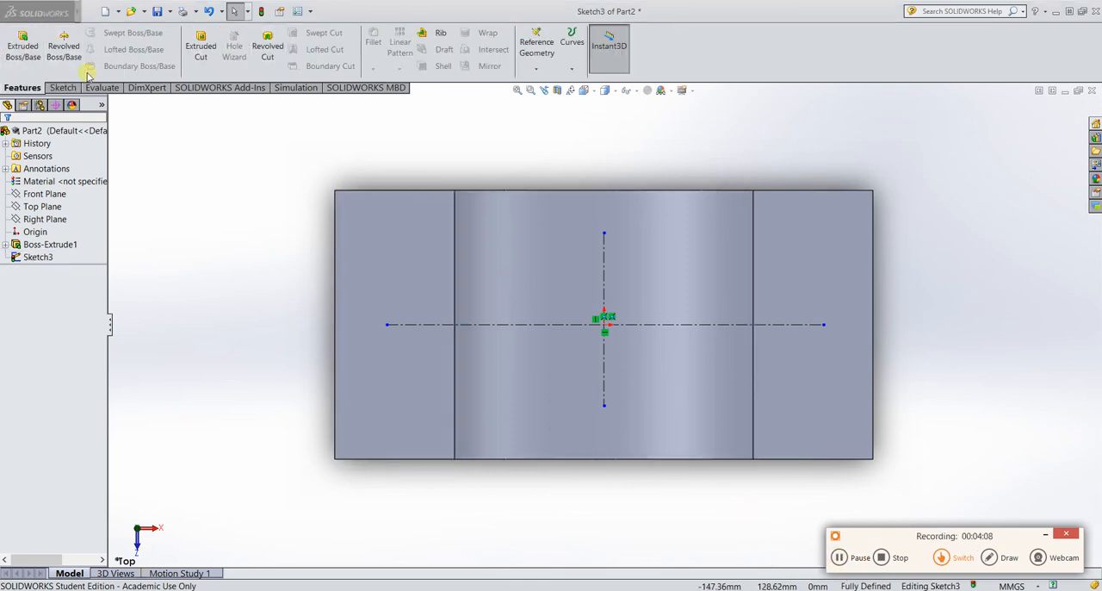
Return to editing the Top Plane sketch and dimension the horizontal centerline's length to 250 mm.
click(37, 257)
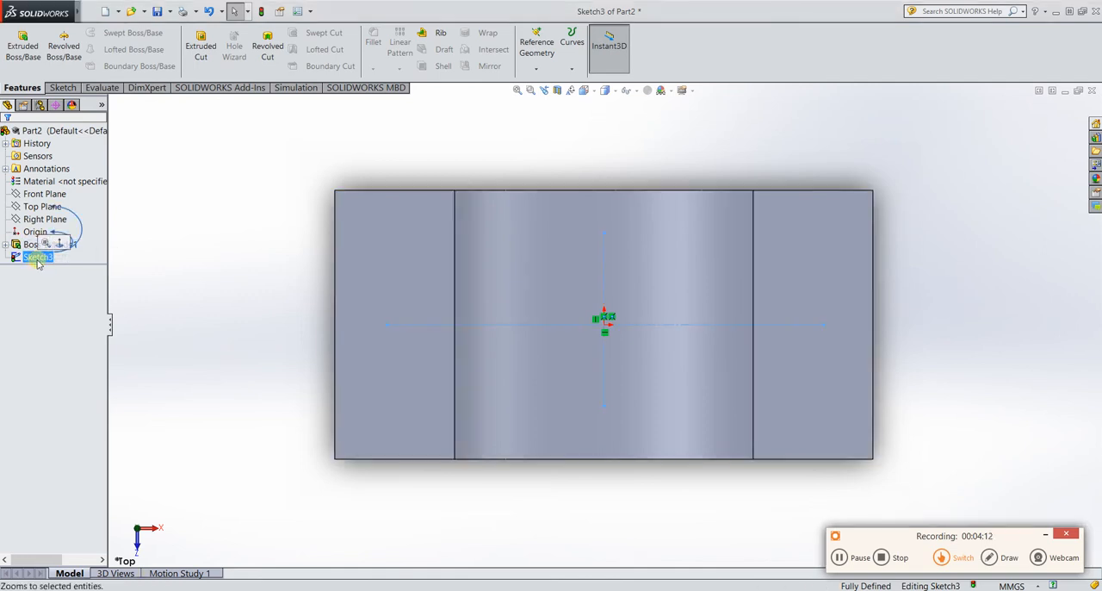
click(61, 88)
click(52, 45)
click(560, 326)
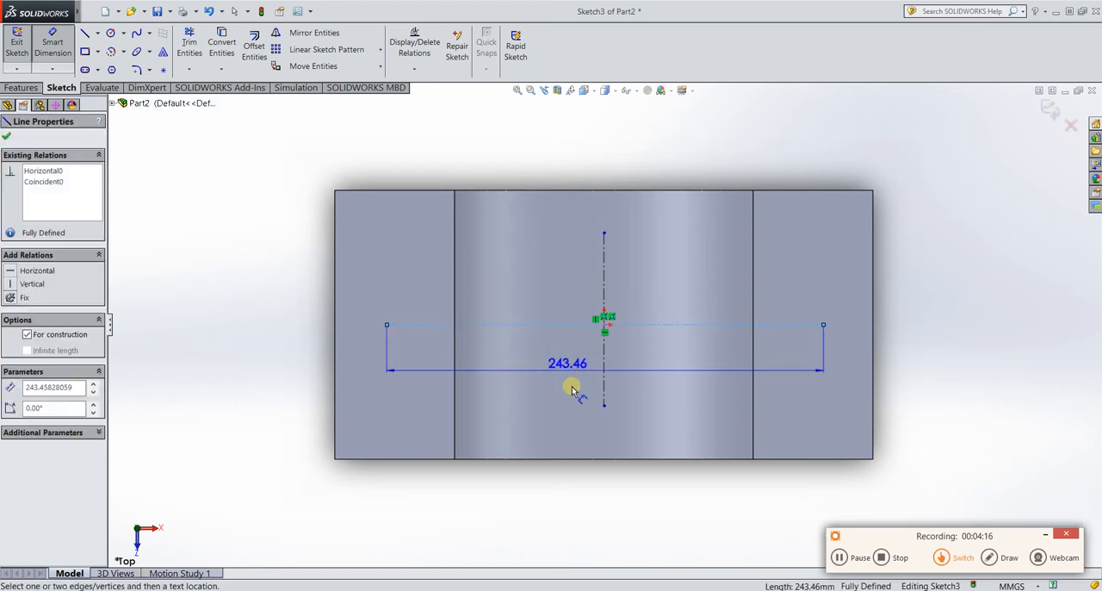
click(555, 396)
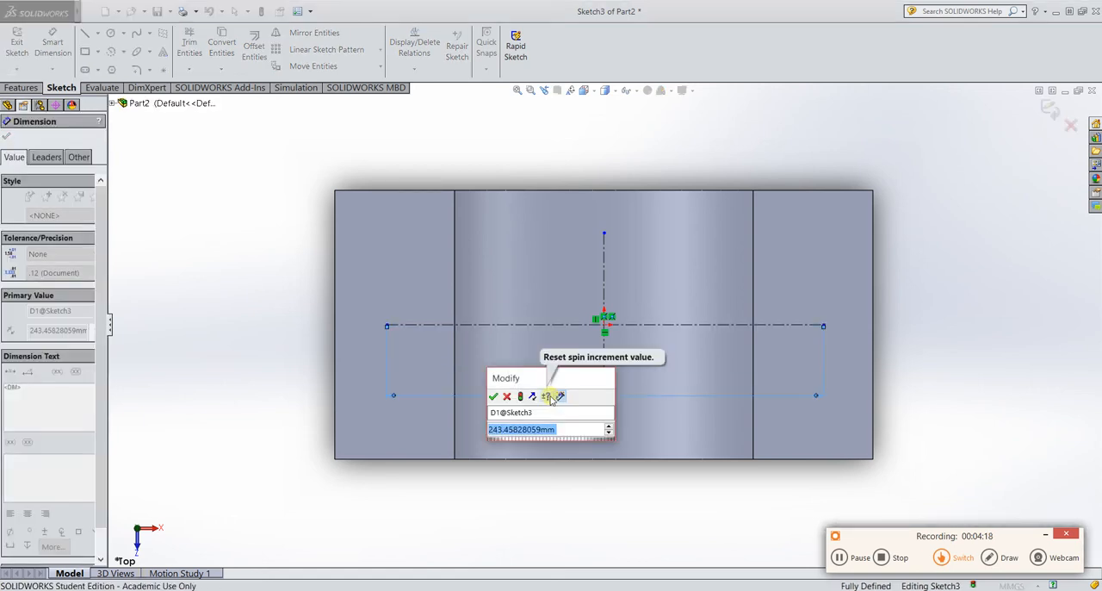
text(250)
key(Return)
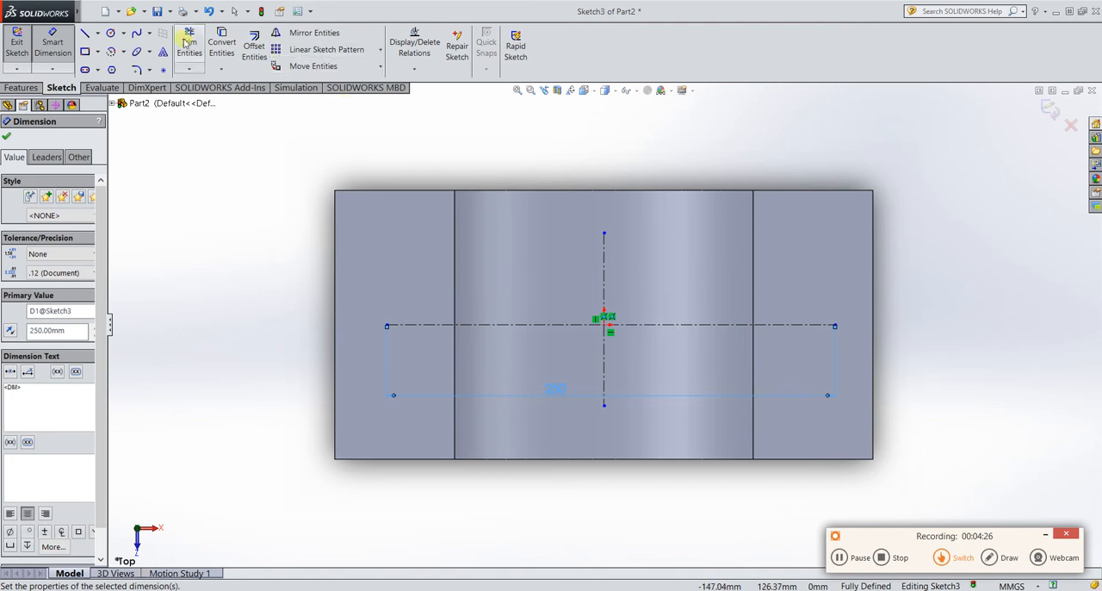
Sketch a centerpoint arc of about 34 mm radius around the horizontal centerline's right endpoint, bulging outward past the flange edge.
click(111, 53)
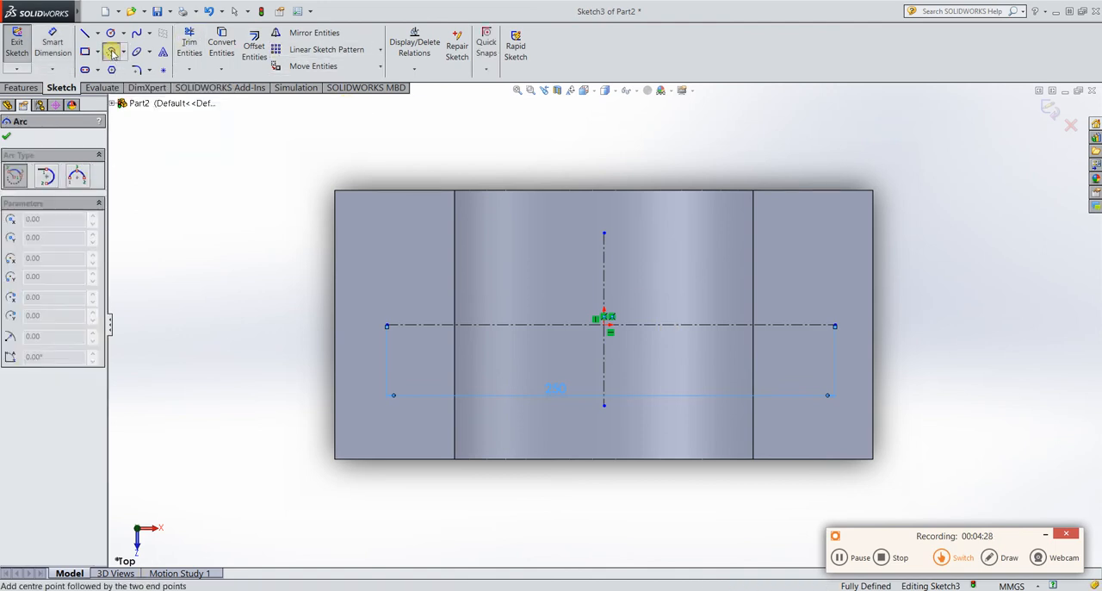
click(835, 325)
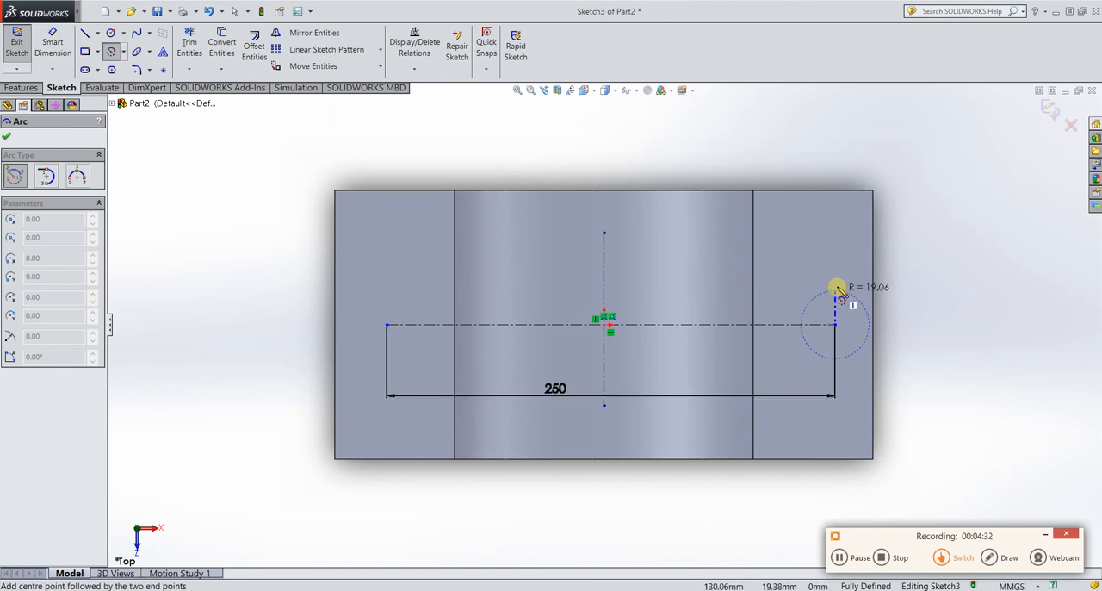
click(841, 265)
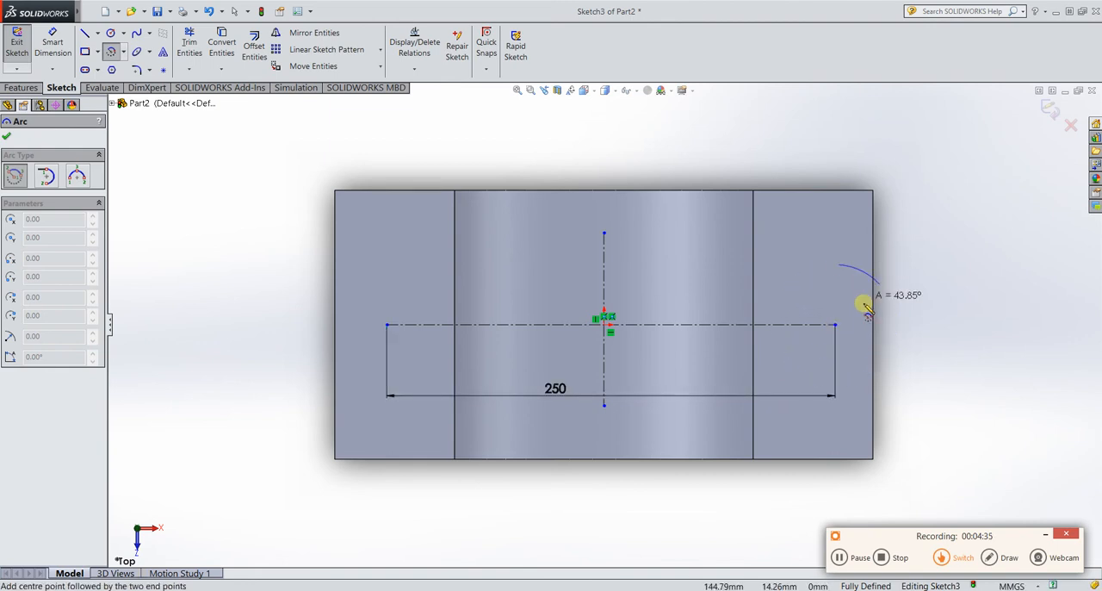
click(850, 375)
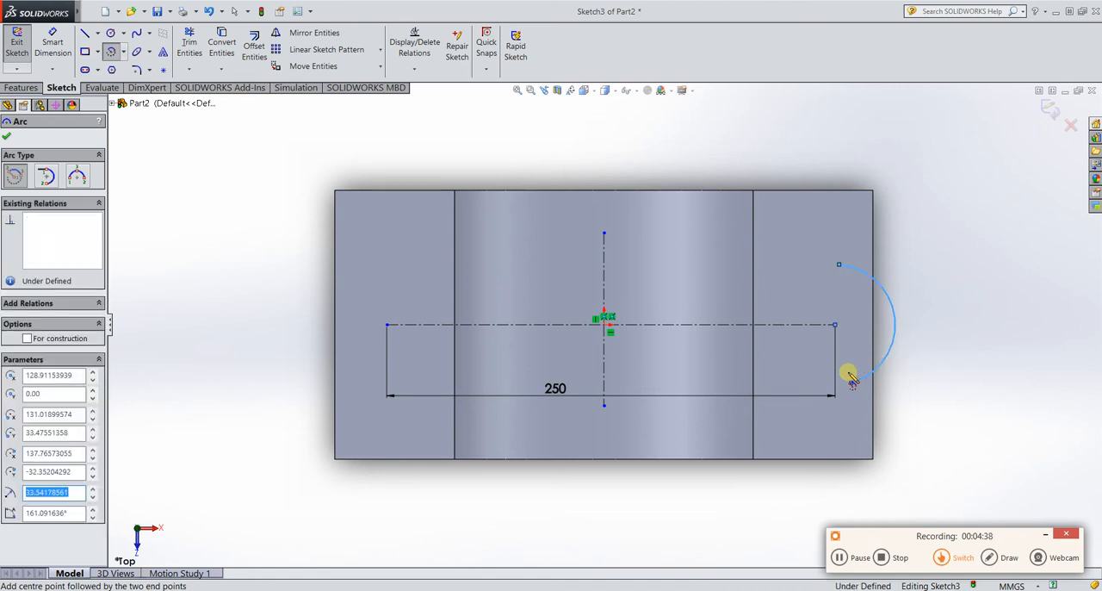
key(Escape)
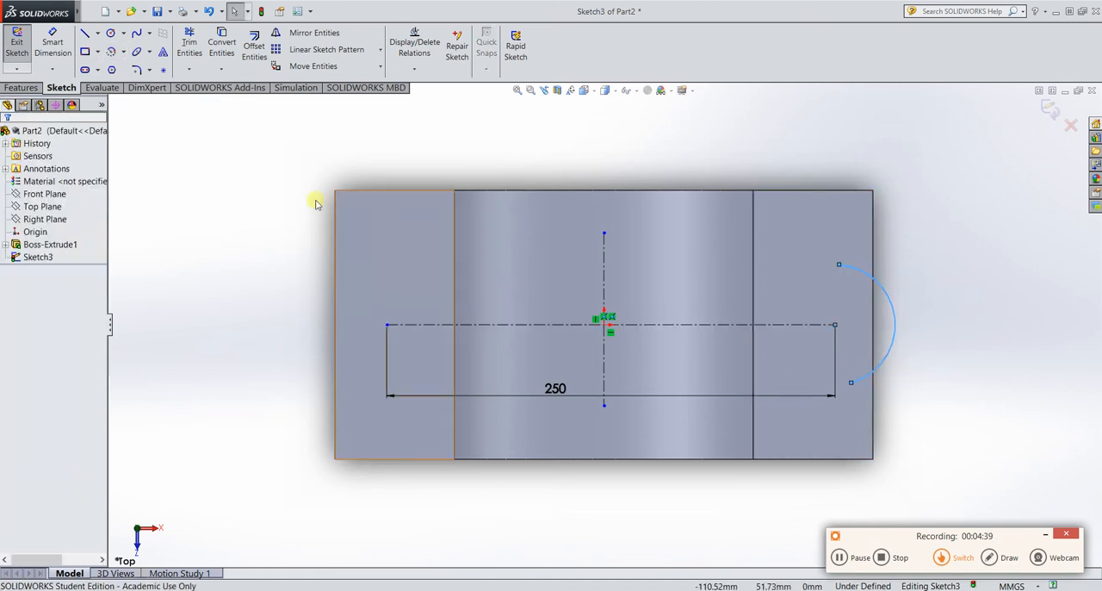
Sketch a centerpoint arc of about 74 mm radius centered on the origin, spanning the vertical centerline near the part's upper edge.
click(116, 54)
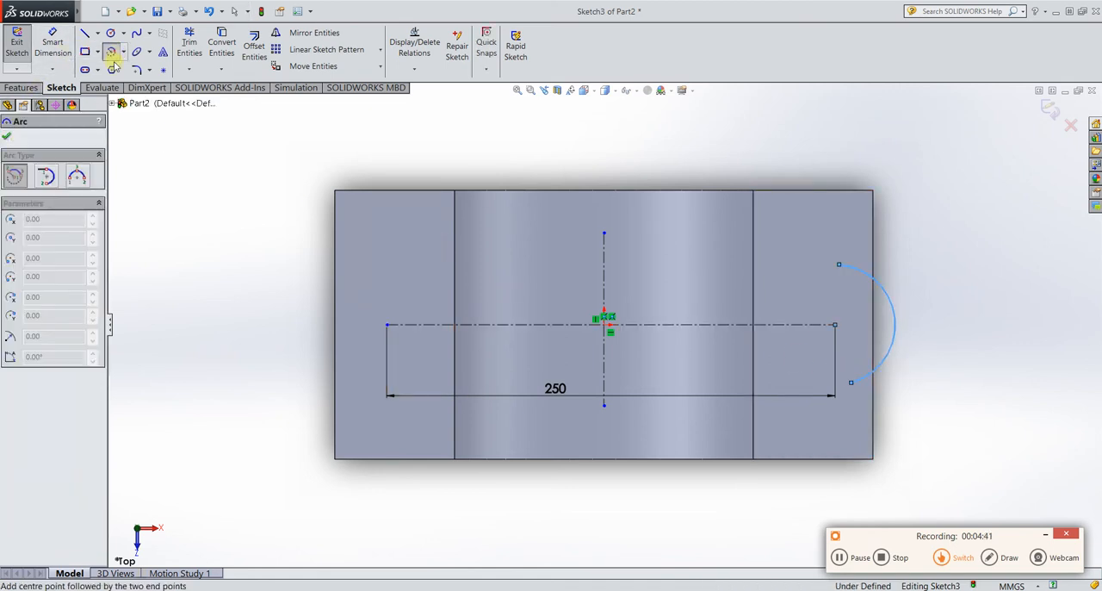
click(606, 326)
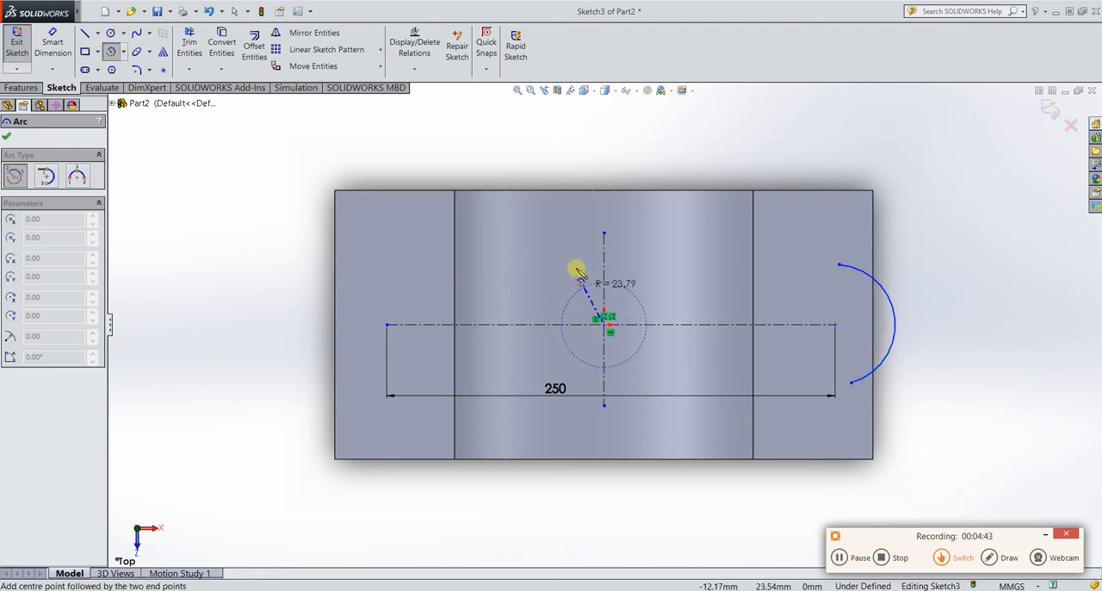
click(544, 211)
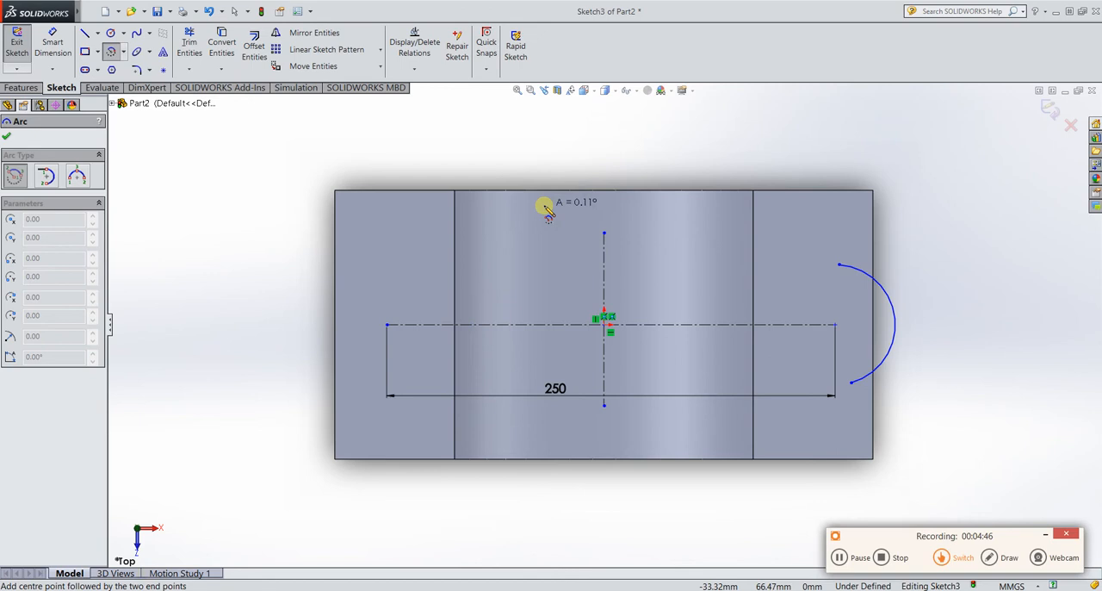
click(665, 209)
key(Escape)
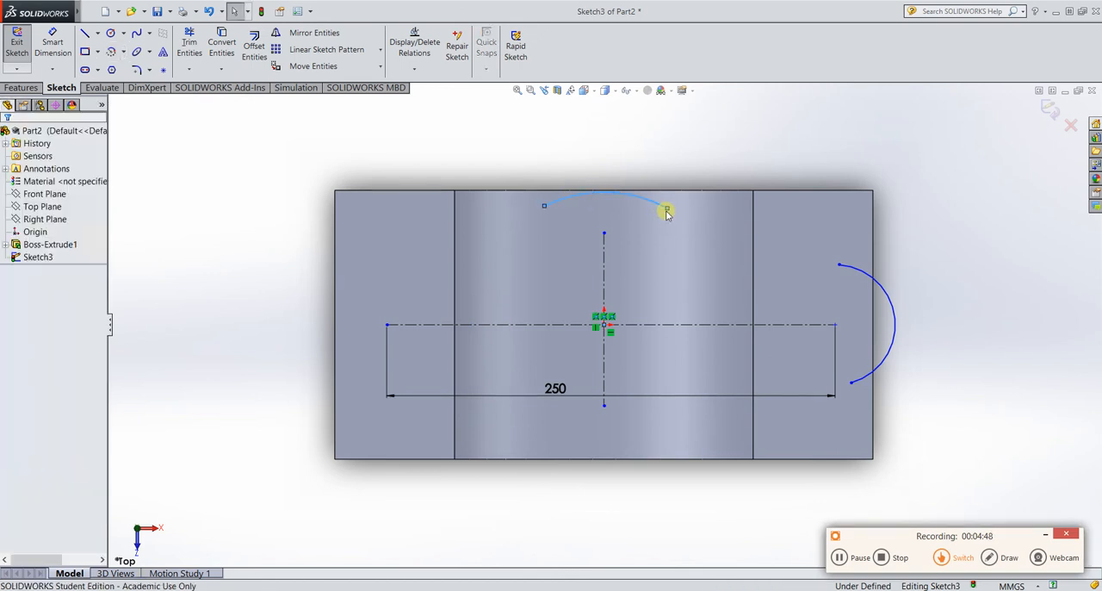
Dimension the radius of the arc centered on the origin to 75 mm.
click(53, 44)
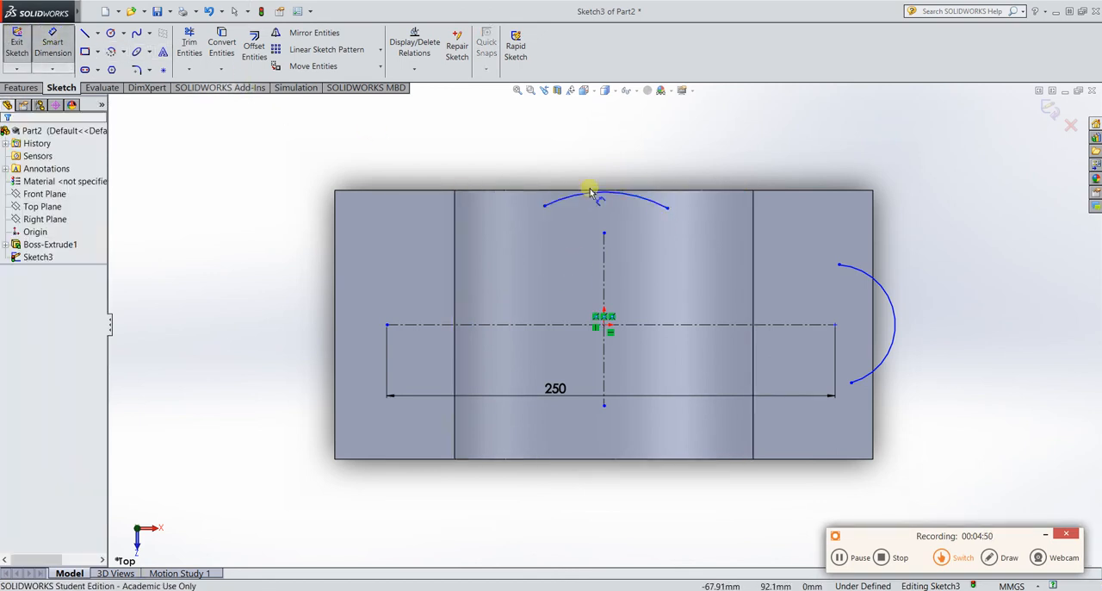
click(633, 201)
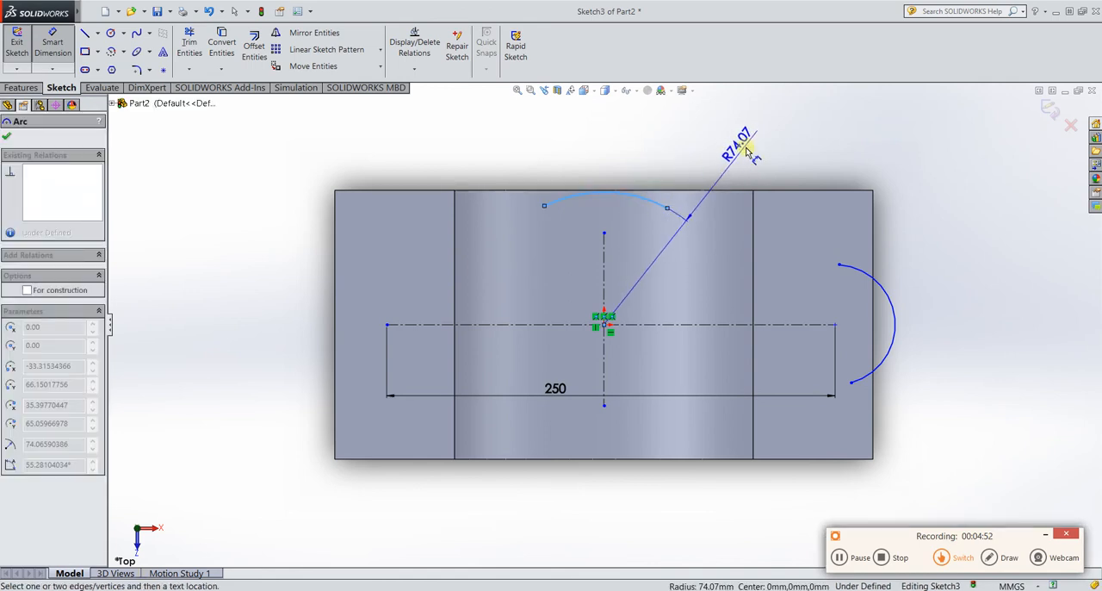
click(693, 170)
text(75)
key(Return)
key(Escape)
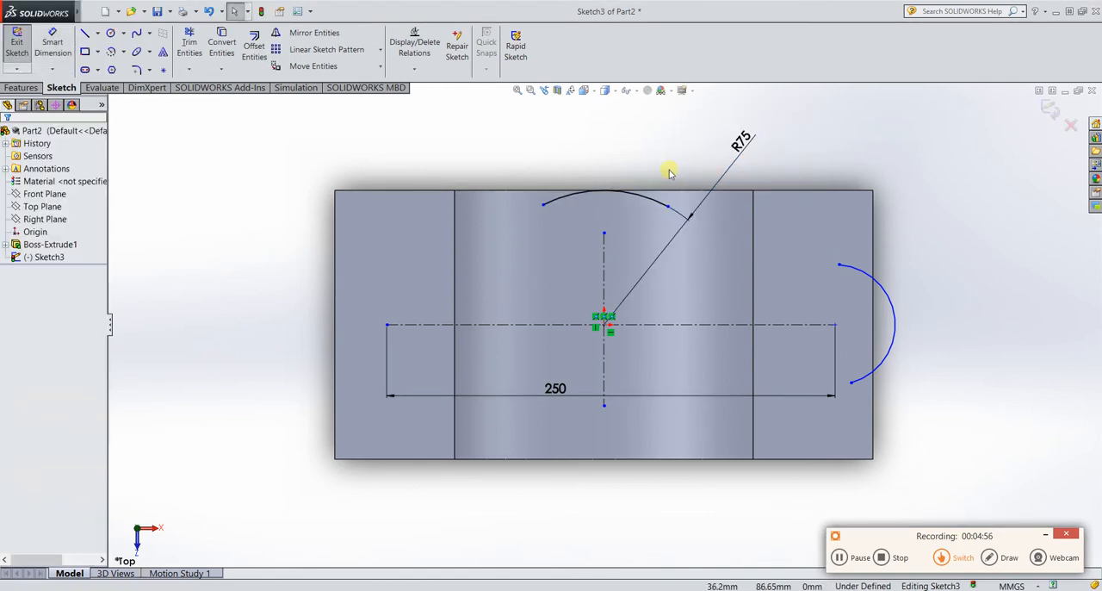
Dimension the radius of the arc at the right end of the horizontal centerline to 25 mm.
click(53, 45)
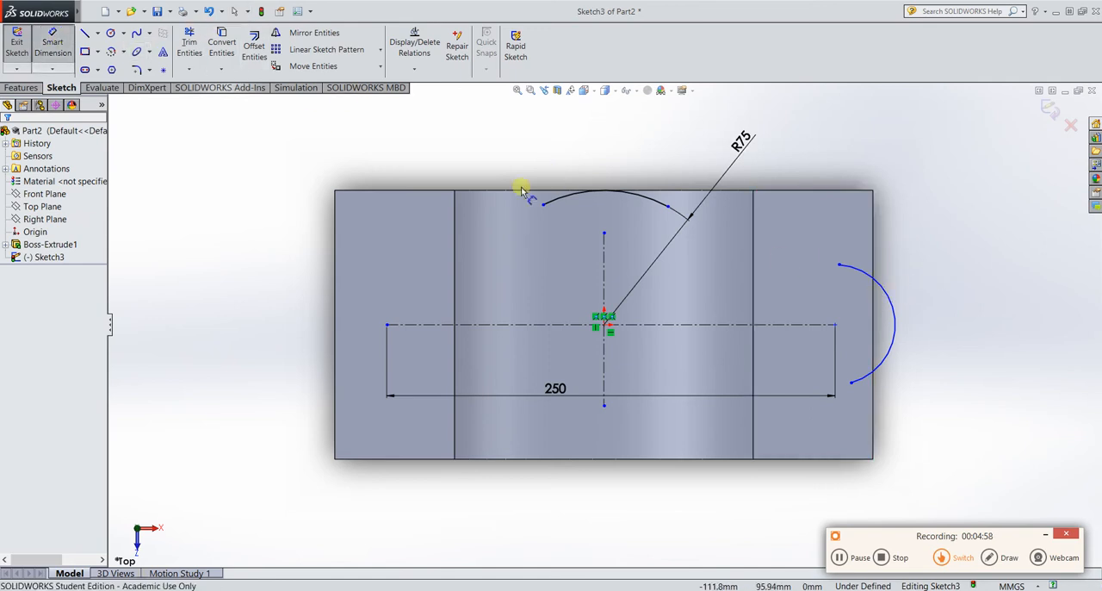
click(895, 313)
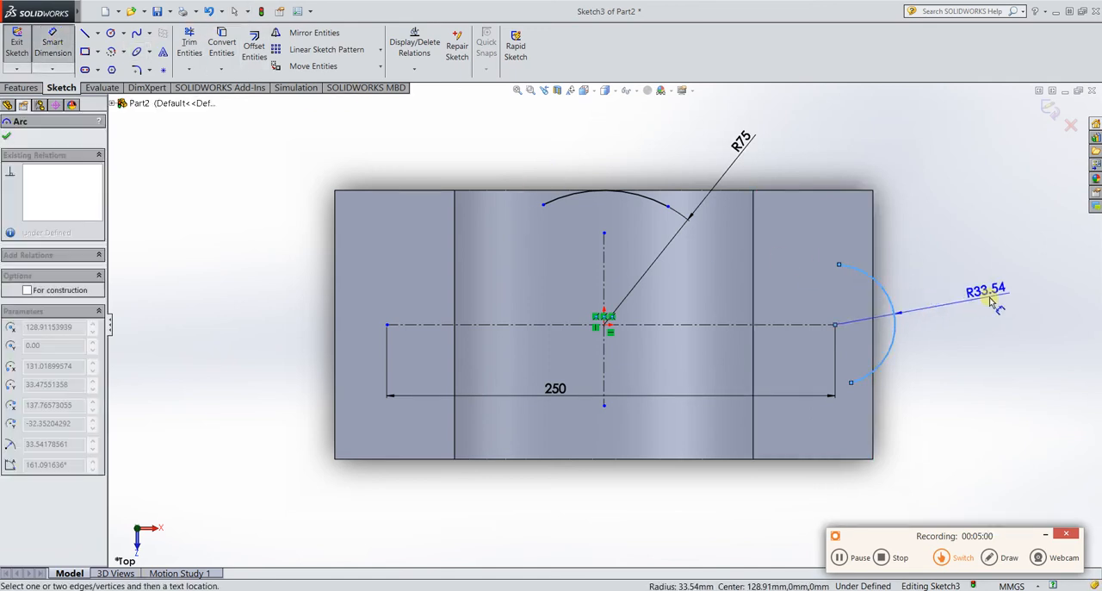
click(990, 300)
text(2)
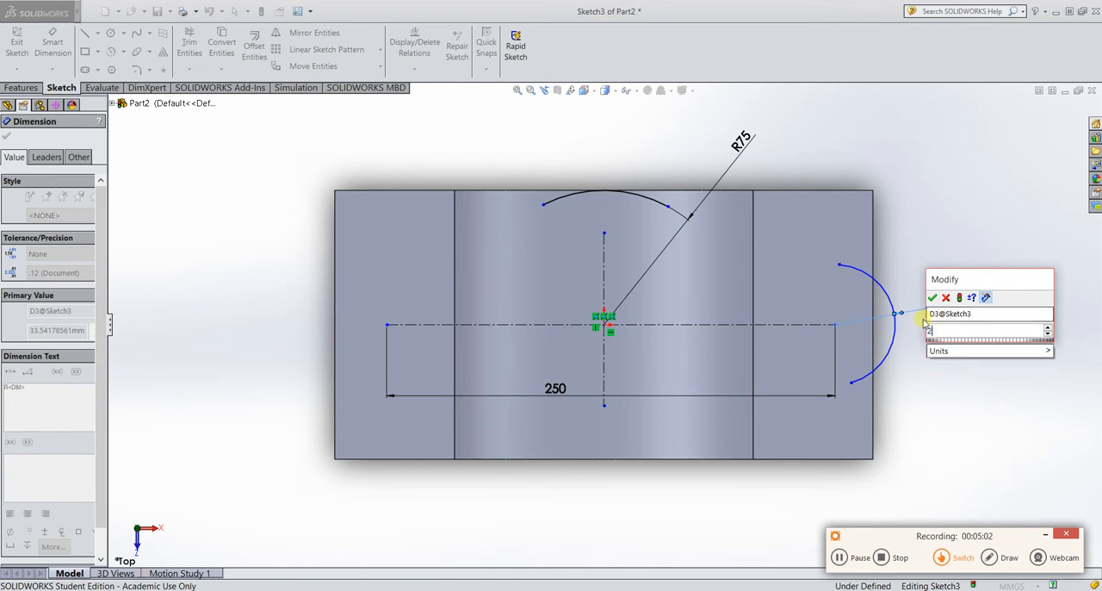
key(Return)
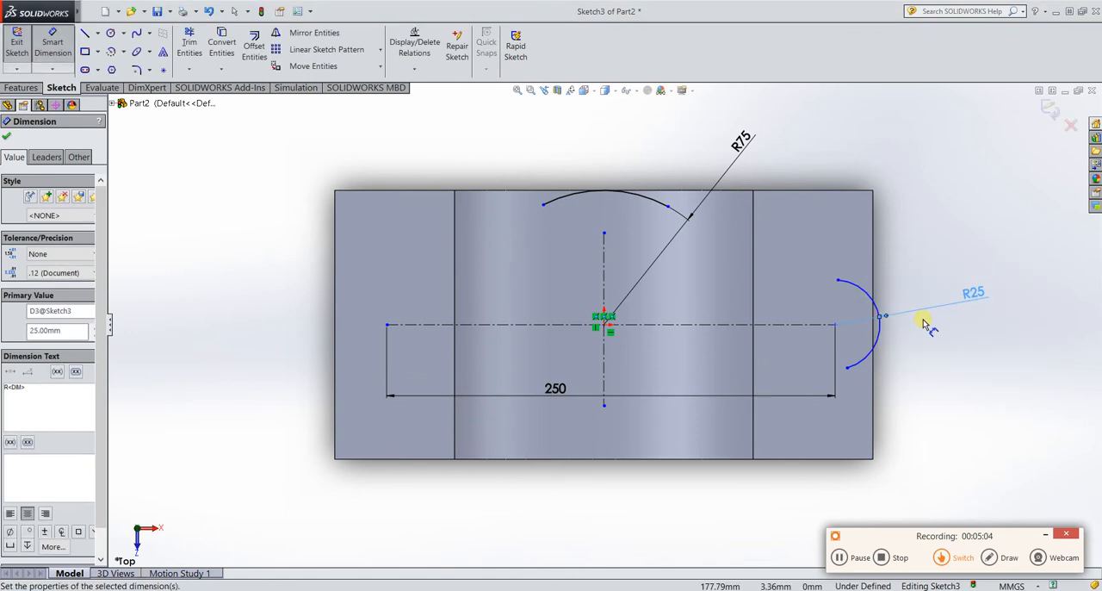
click(837, 557)
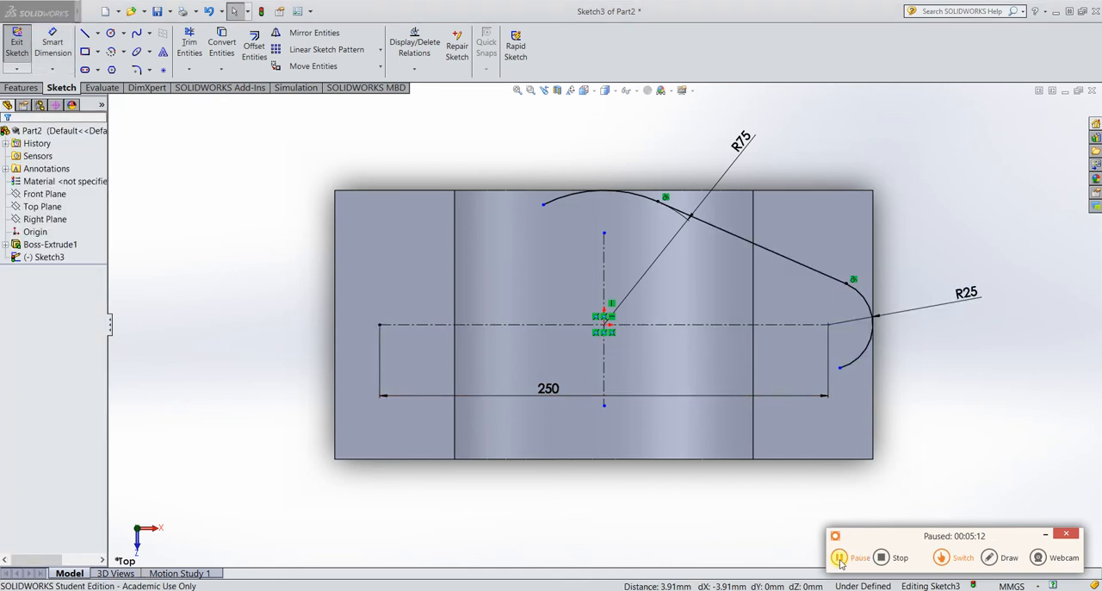
click(837, 557)
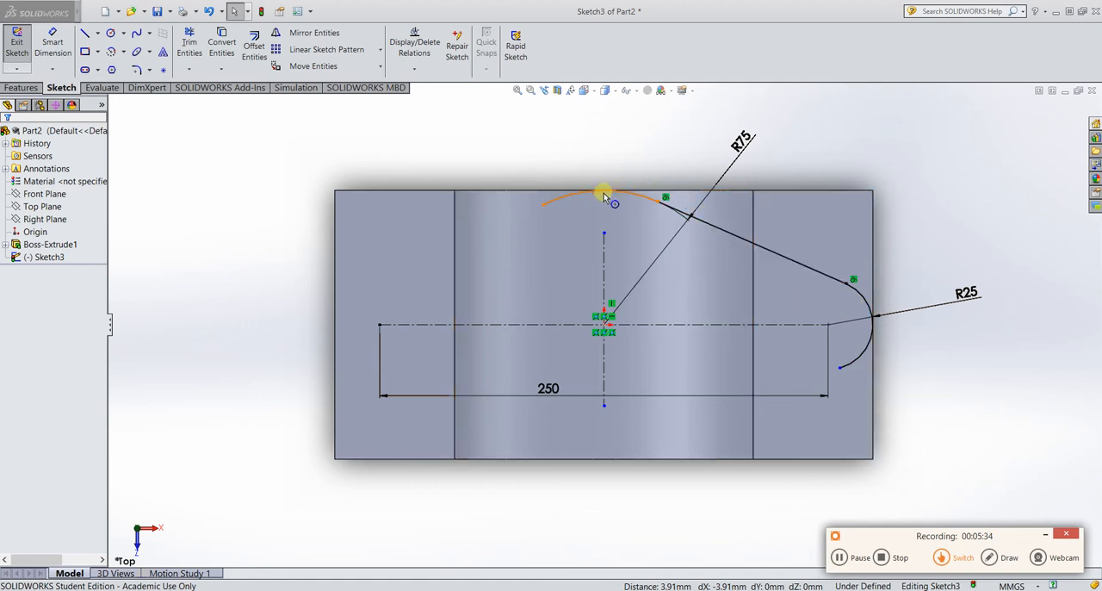
Mirror the R75 arc and the slanted tangent line about the horizontal centerline, keeping the originals.
click(305, 36)
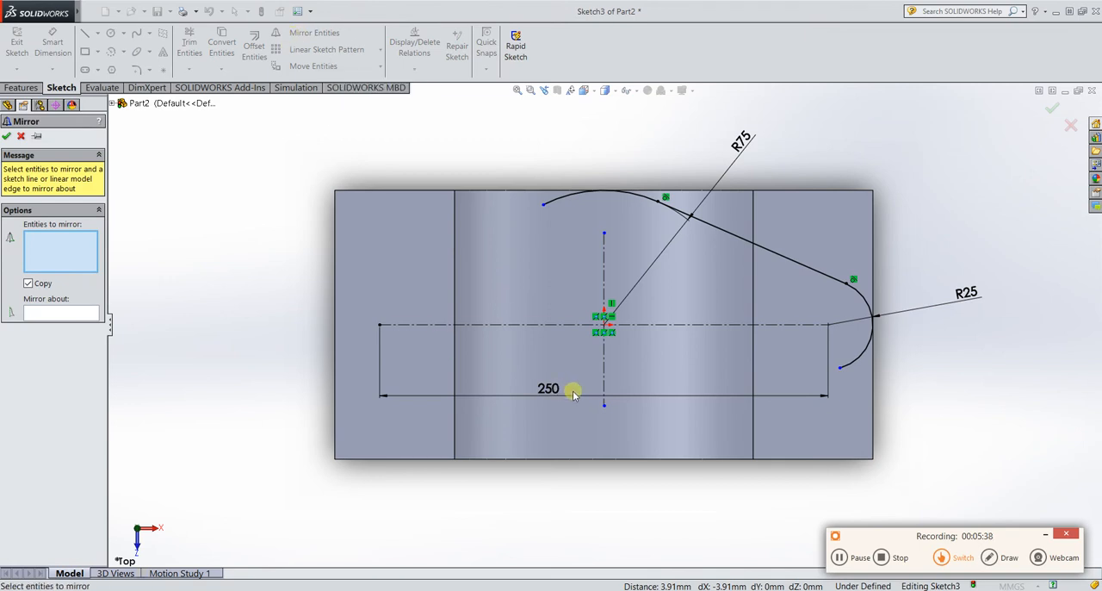
click(637, 200)
click(723, 230)
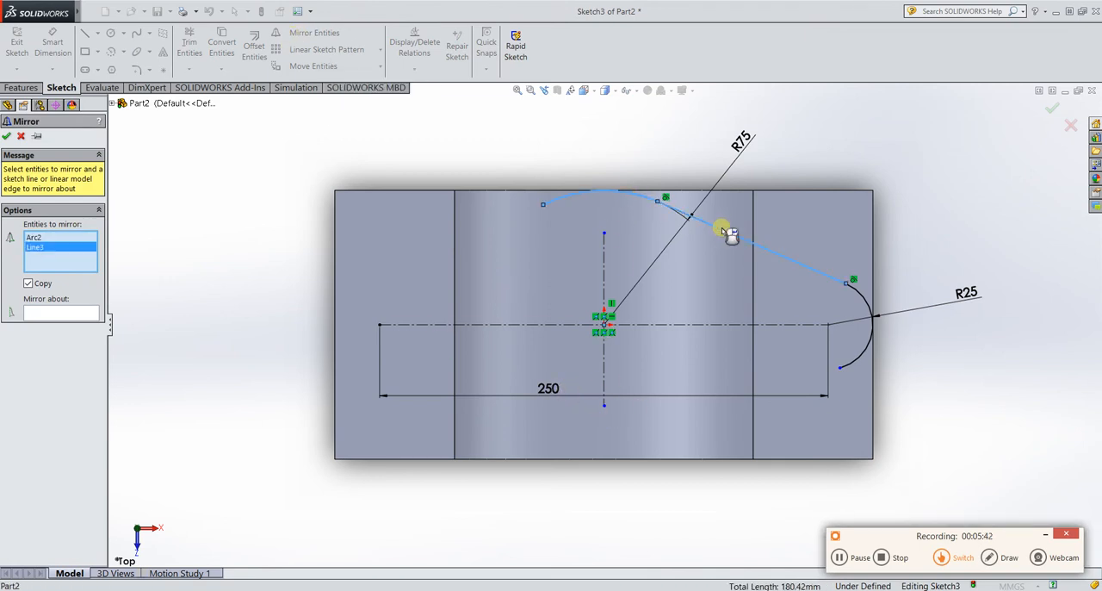
click(78, 313)
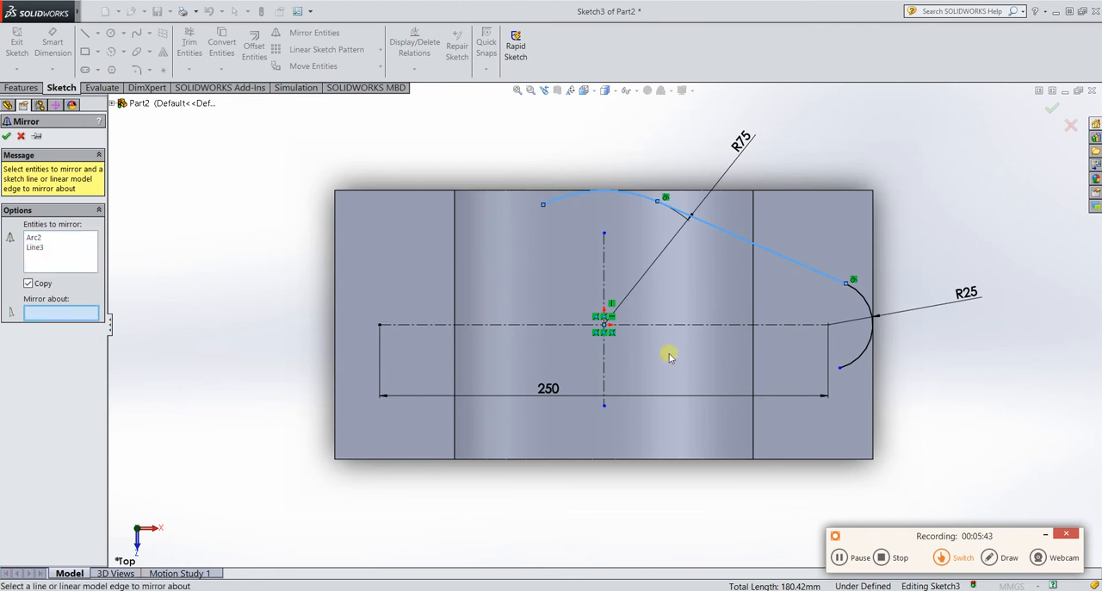
click(718, 325)
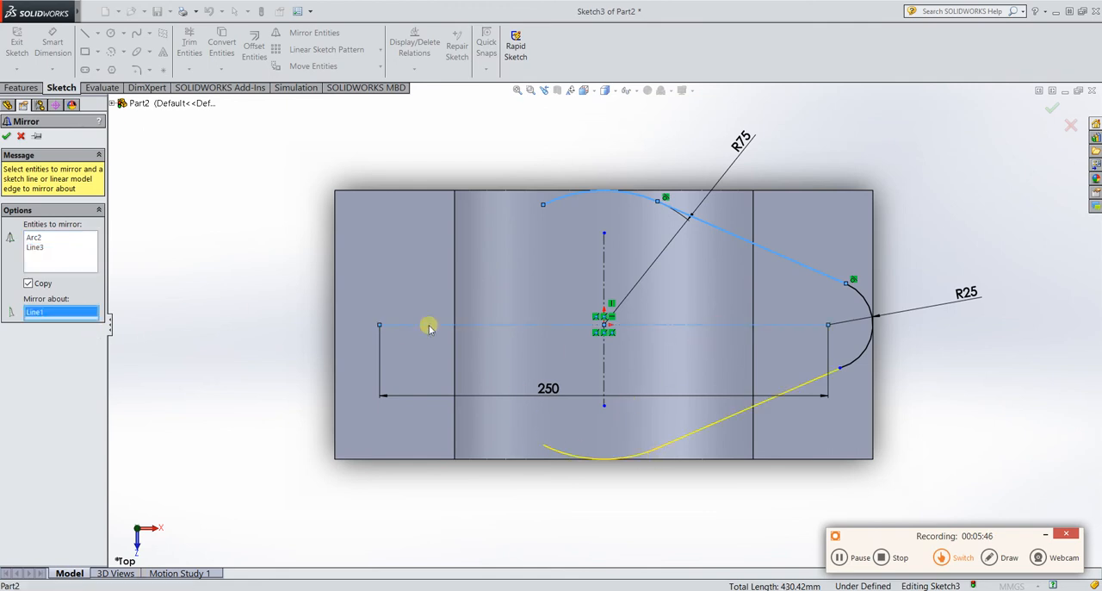
click(11, 138)
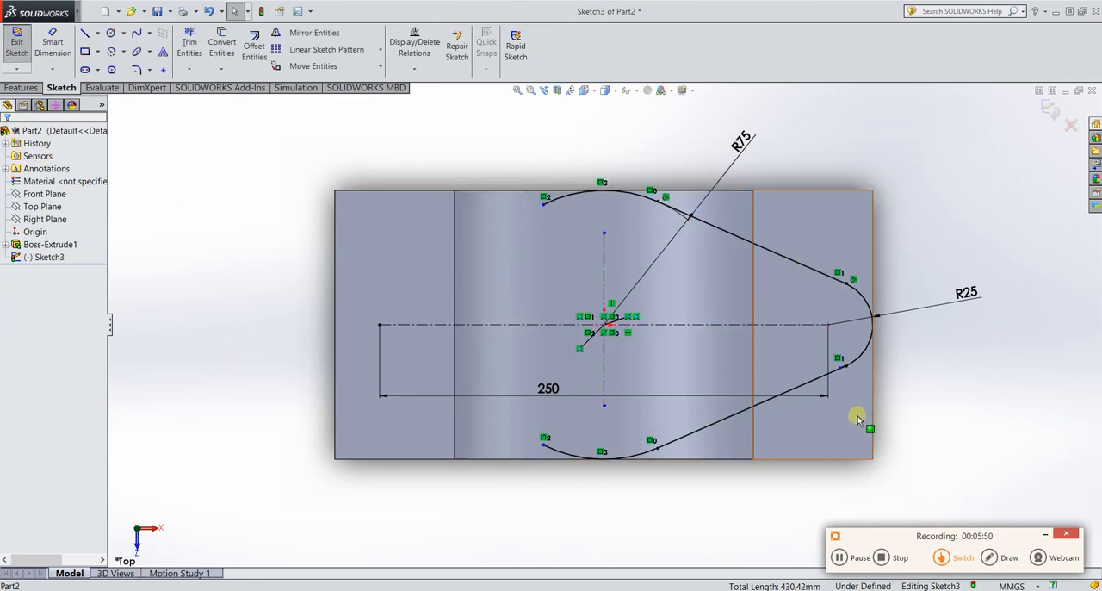
Mirror the two slanted tangent lines and the R25 arc about the vertical centerline, keeping the originals.
click(310, 33)
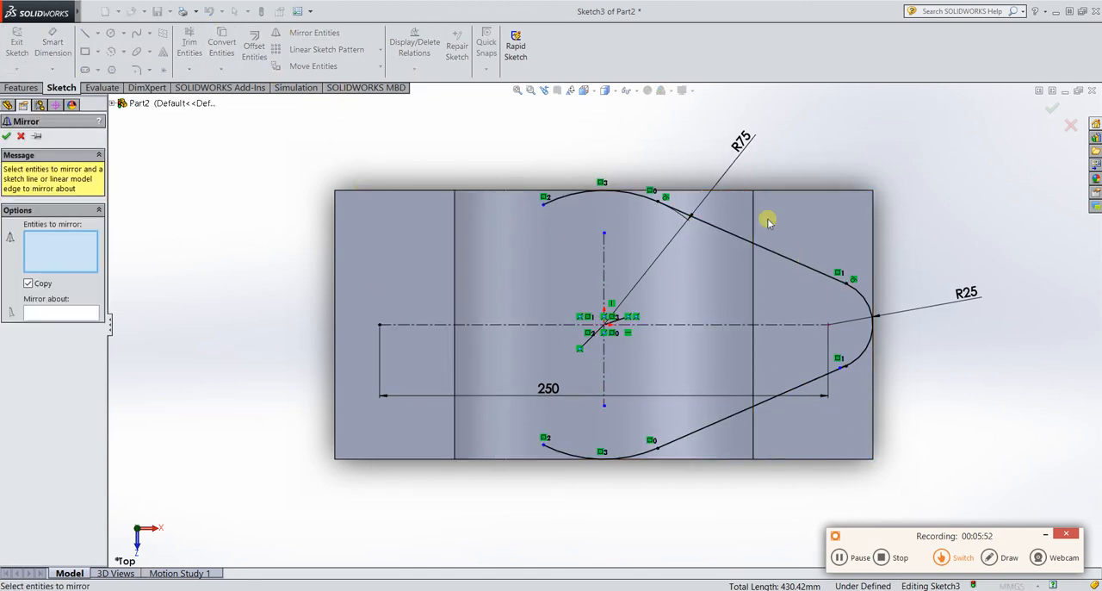
click(775, 252)
click(865, 306)
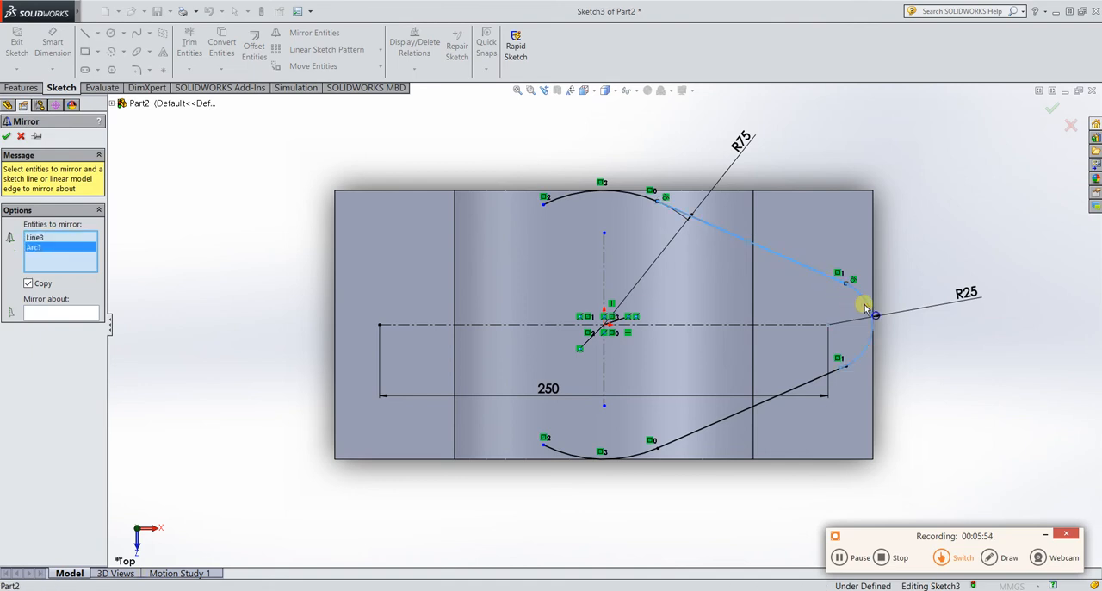
click(764, 403)
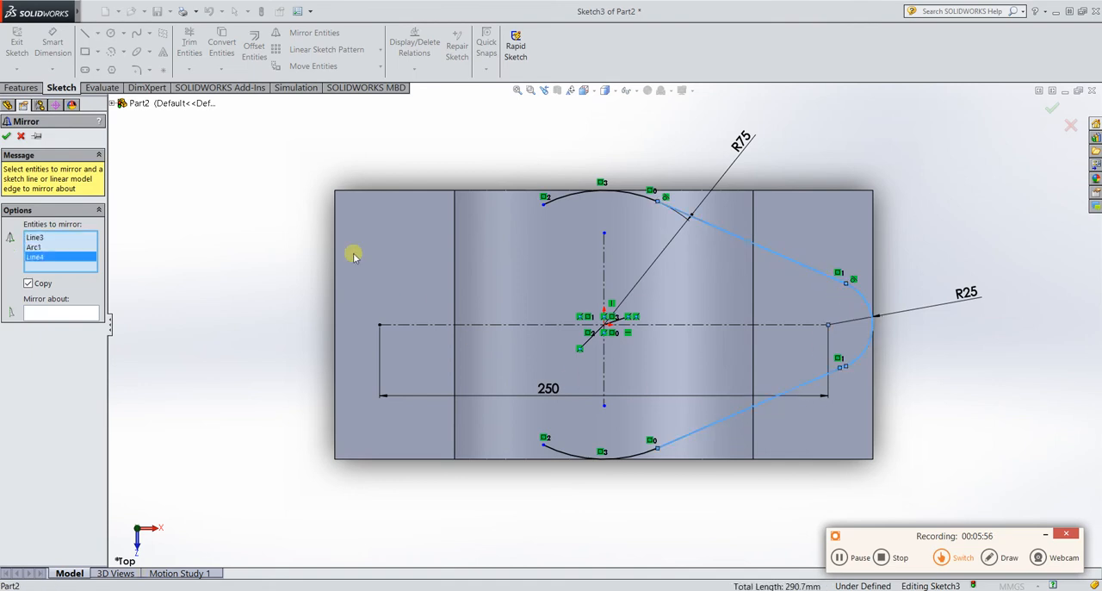
click(71, 314)
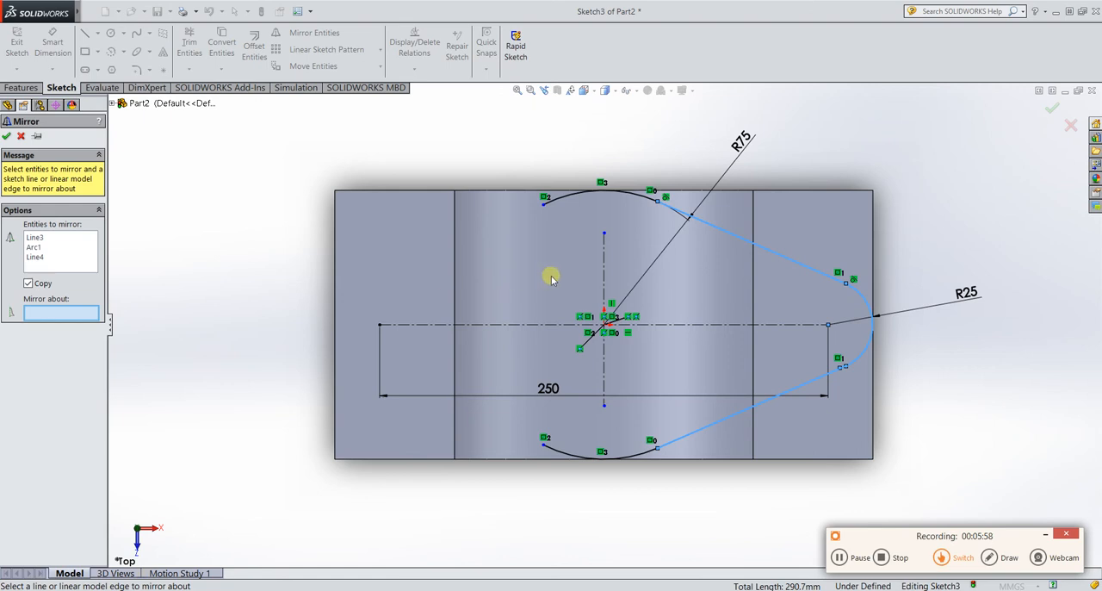
click(605, 278)
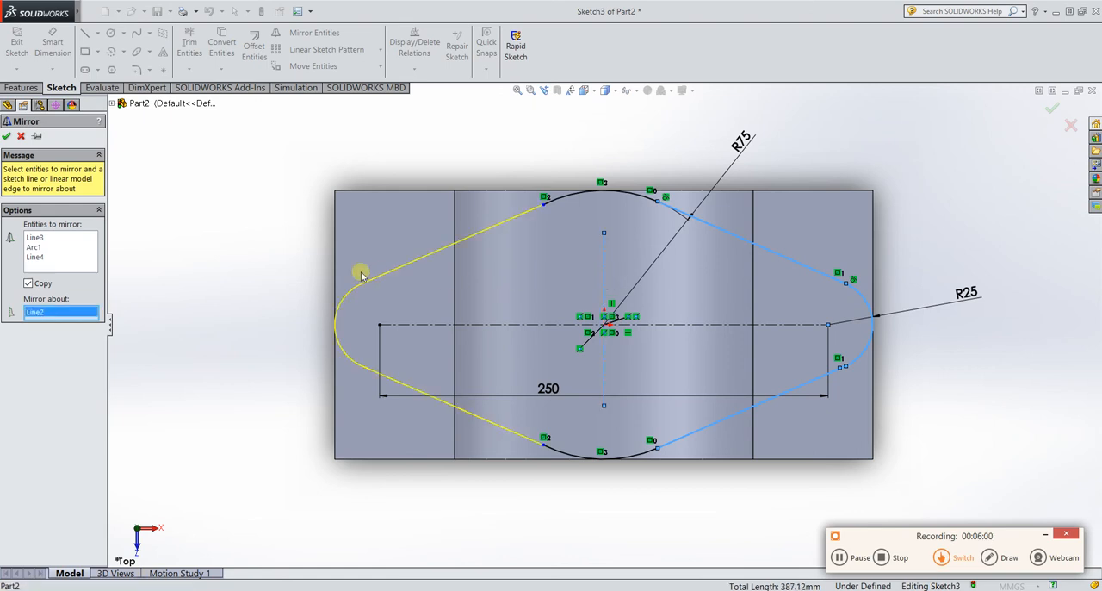
click(6, 136)
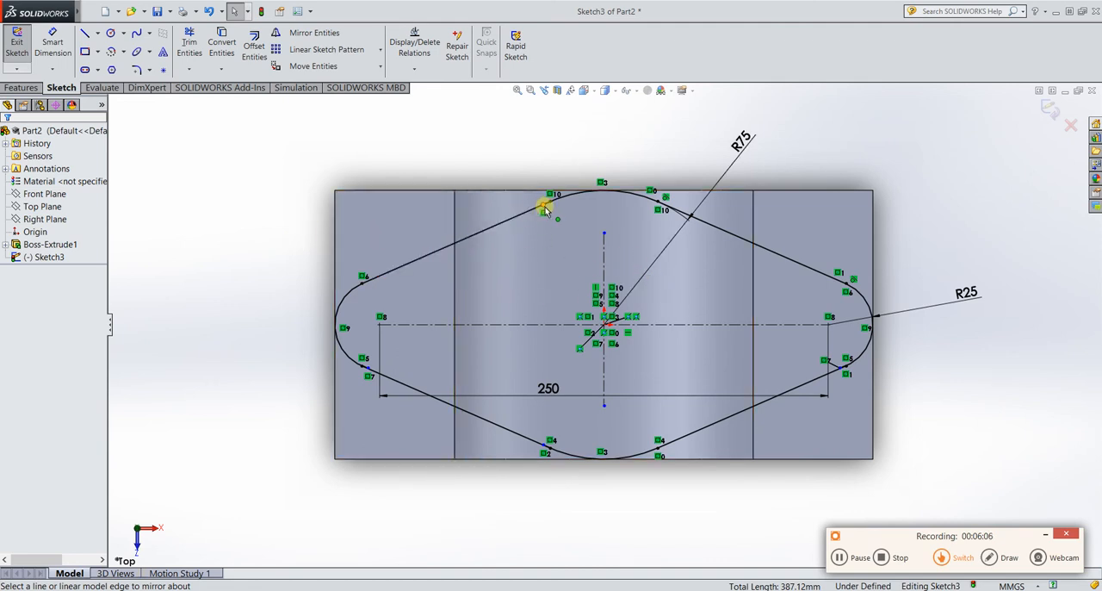
Merge the loose endpoint of the upper R75 arc with the endpoint of the mirrored slanted line on its left.
scroll(543, 206, down, 2)
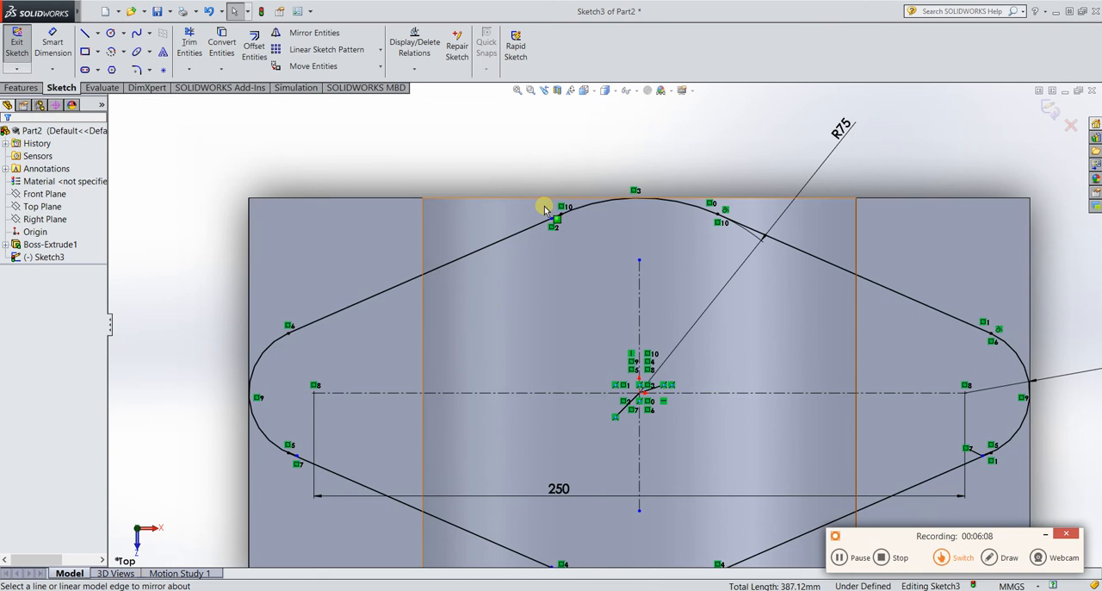
scroll(568, 215, down, 5)
scroll(595, 262, down, 3)
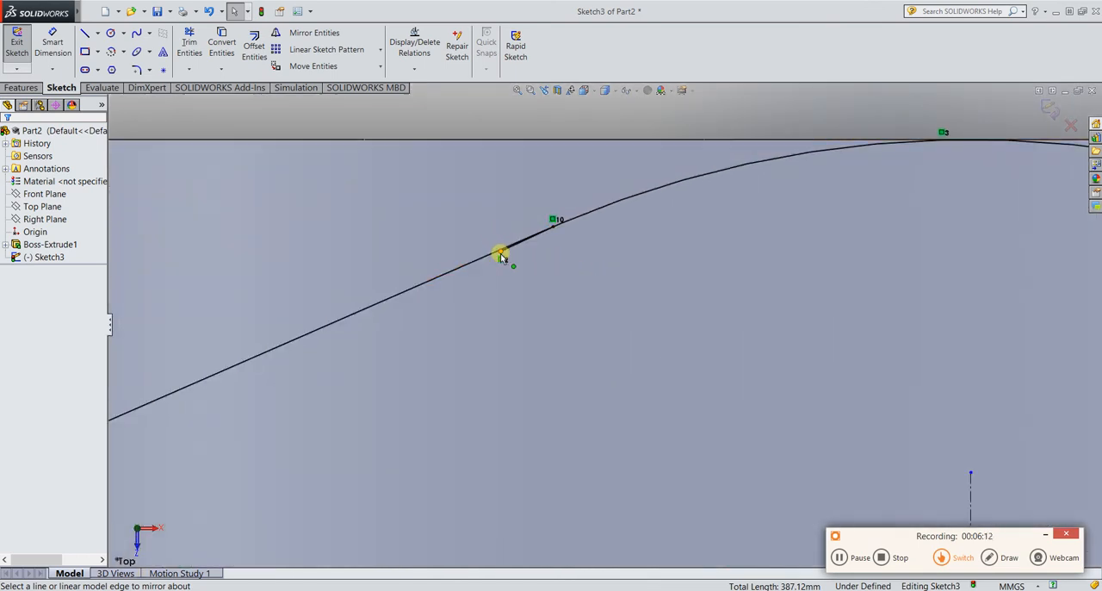
click(501, 252)
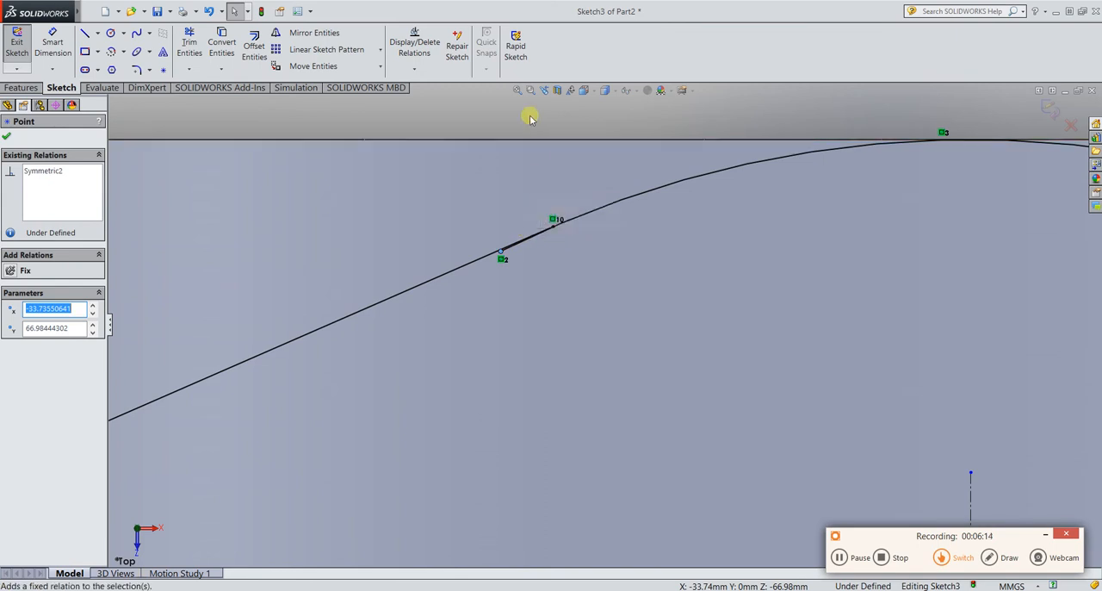
ctrl+click(553, 229)
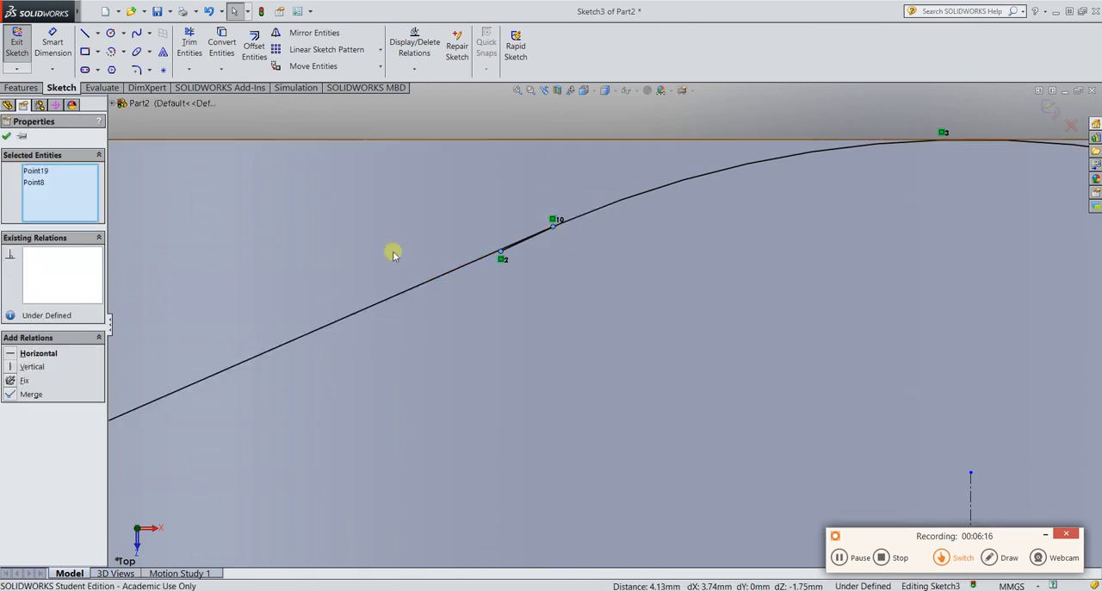
click(9, 396)
Merge the lower endpoint of the mirrored R25 arc with the endpoint of the lower-left slanted line.
scroll(467, 381, up, 5)
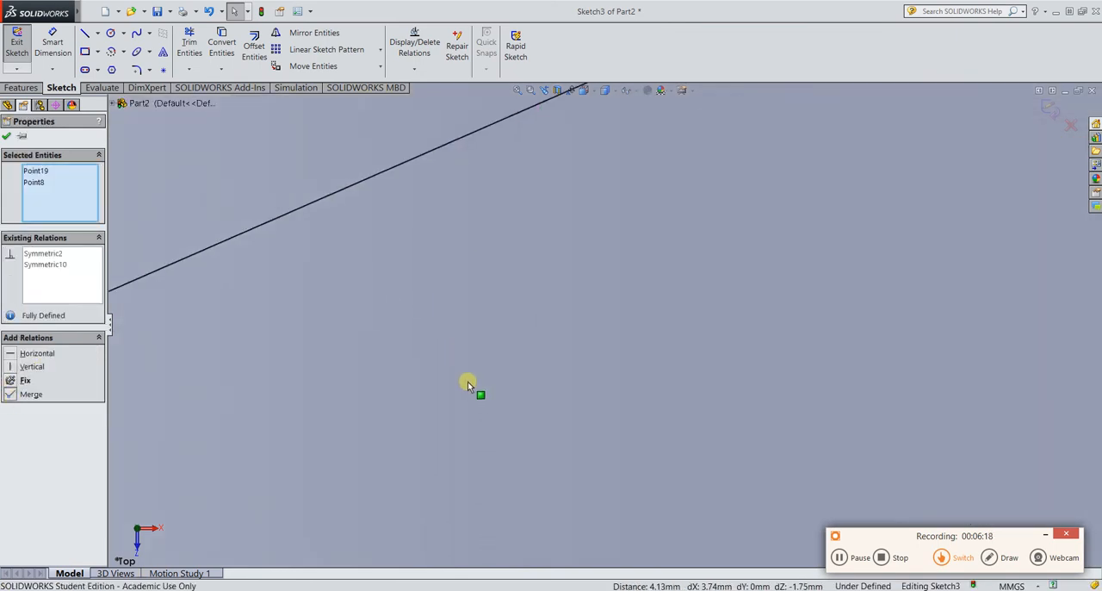
scroll(755, 445, up, 2)
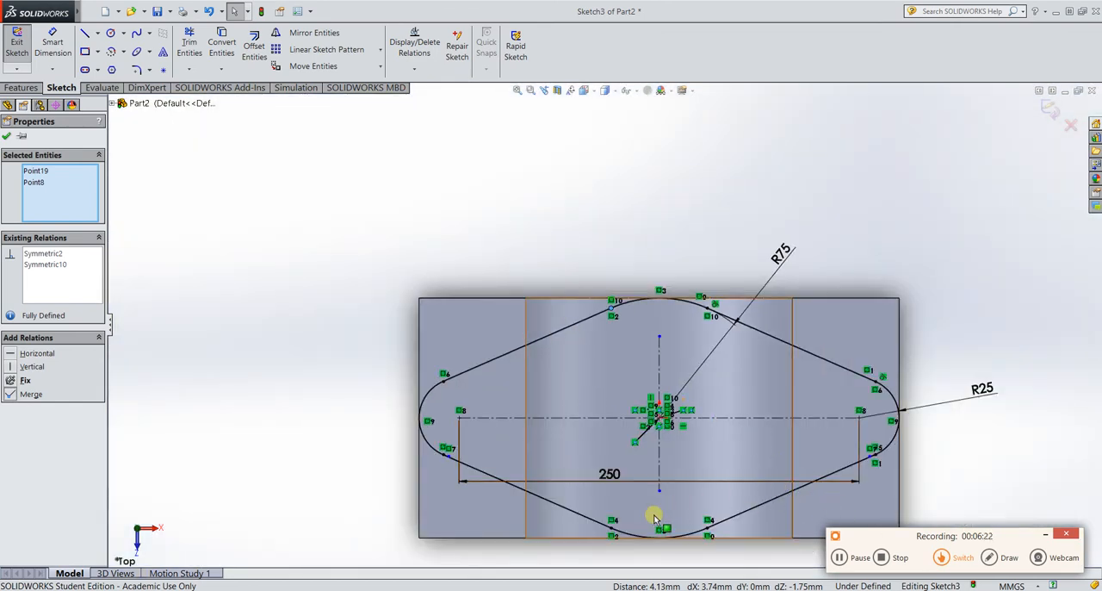
scroll(444, 451, down, 8)
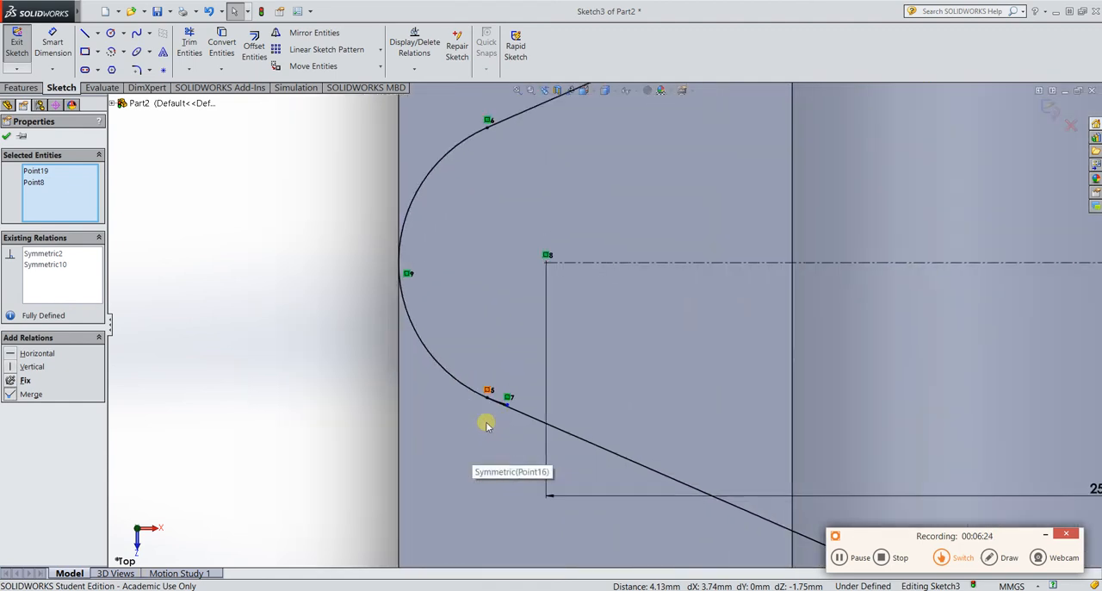
scroll(512, 424, down, 4)
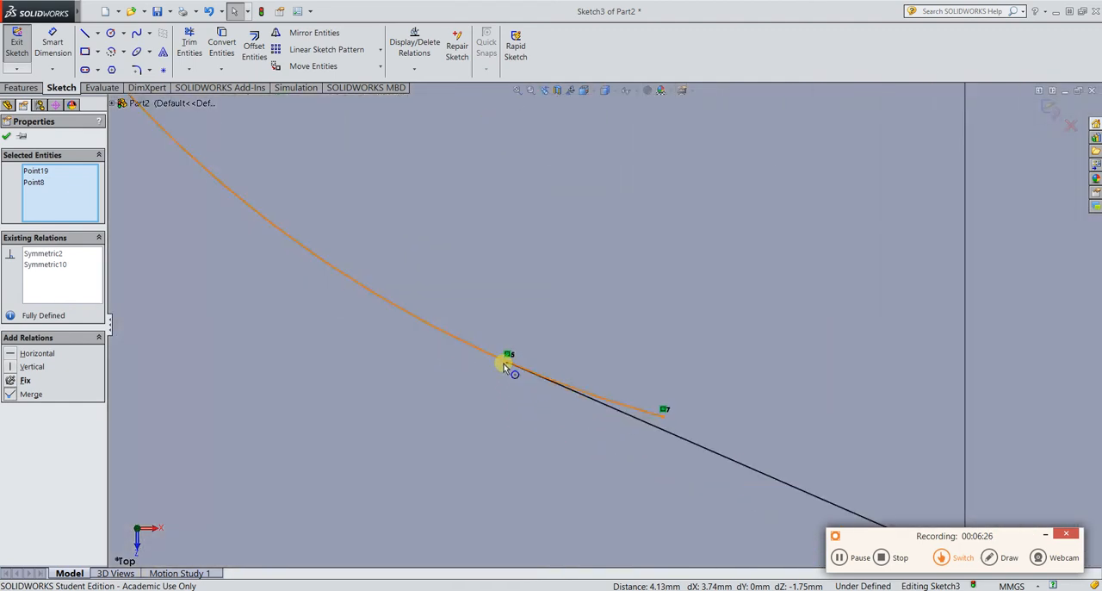
click(508, 364)
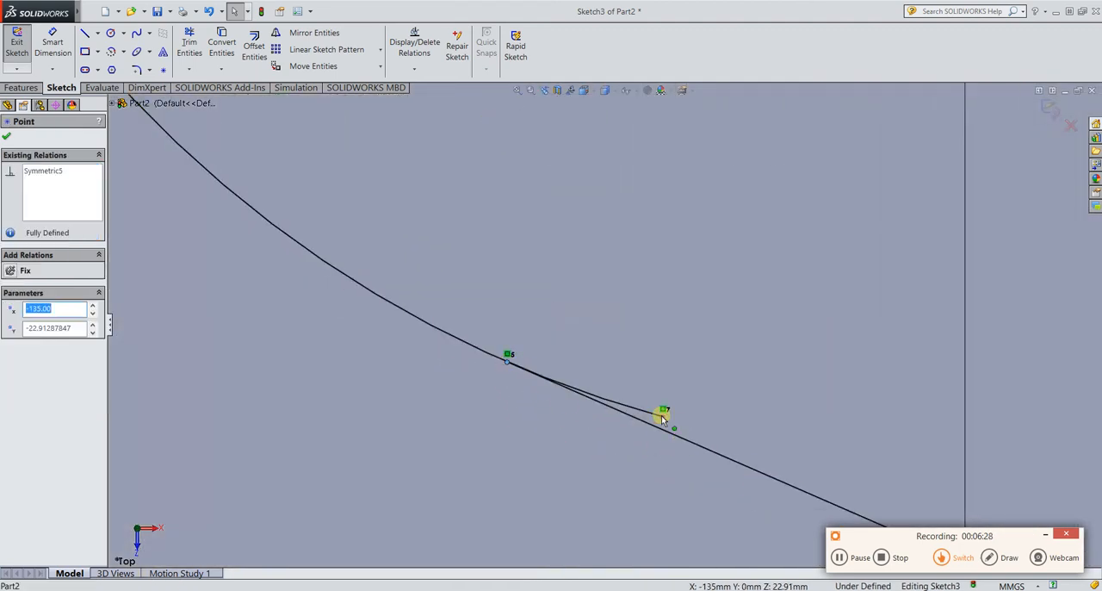
ctrl+click(663, 413)
click(14, 395)
Cut away the material outside the closed outline with a reversed 150 mm blind Extruded Cut, flipping the side to cut.
scroll(691, 403, down, 5)
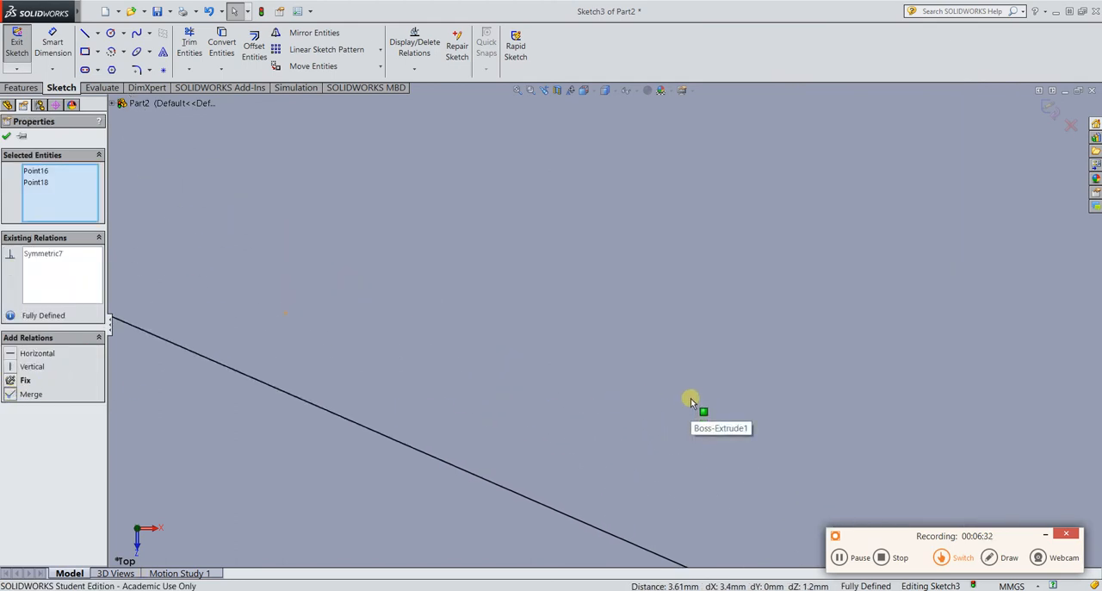
scroll(691, 404, up, 5)
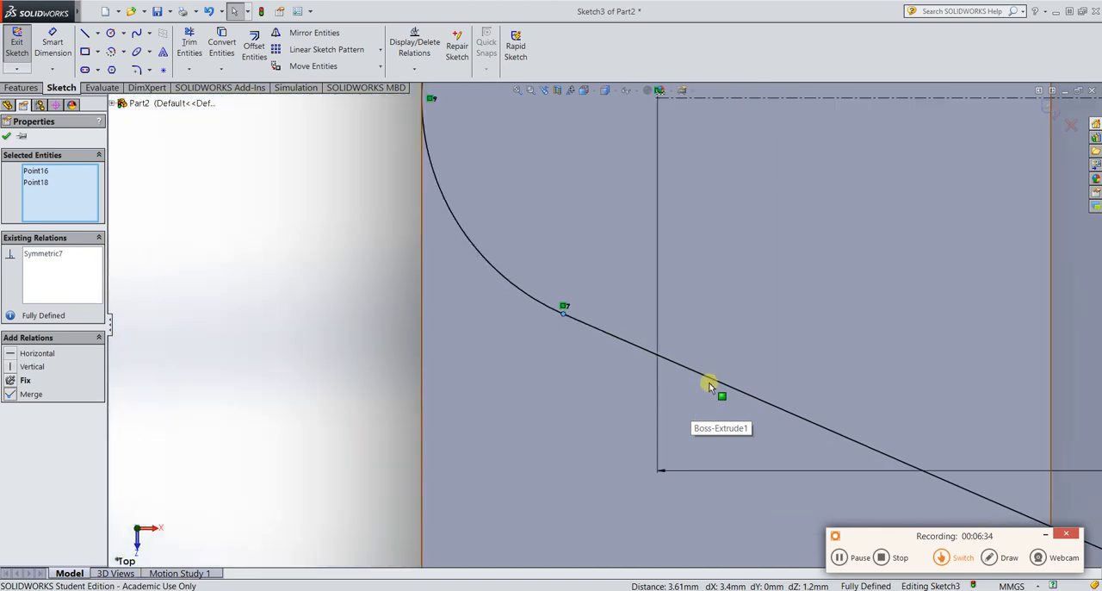
scroll(885, 362, up, 5)
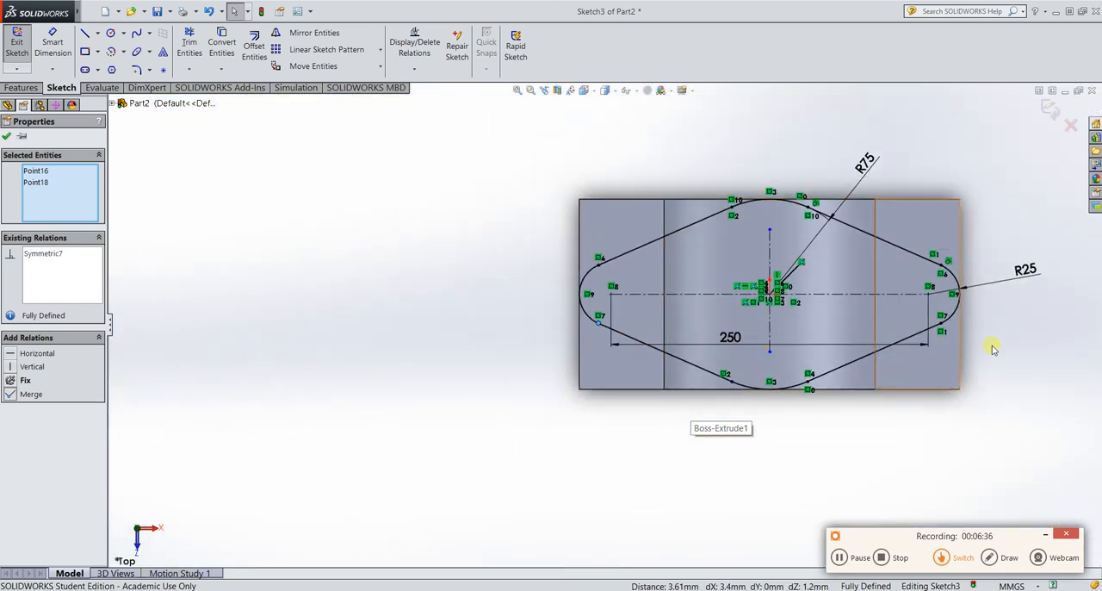
scroll(833, 289, down, 3)
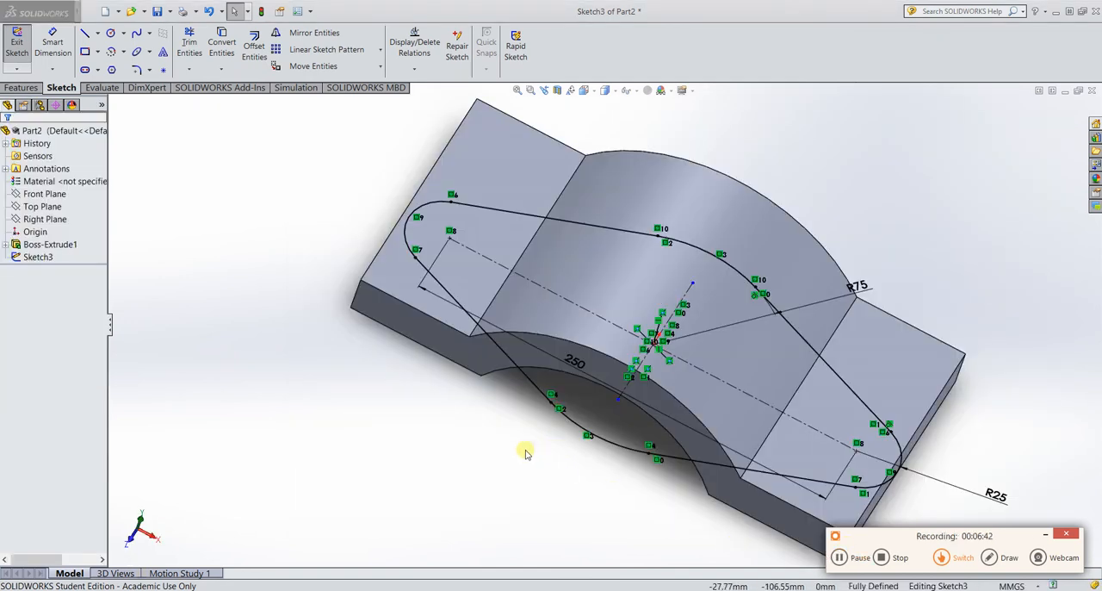
click(38, 257)
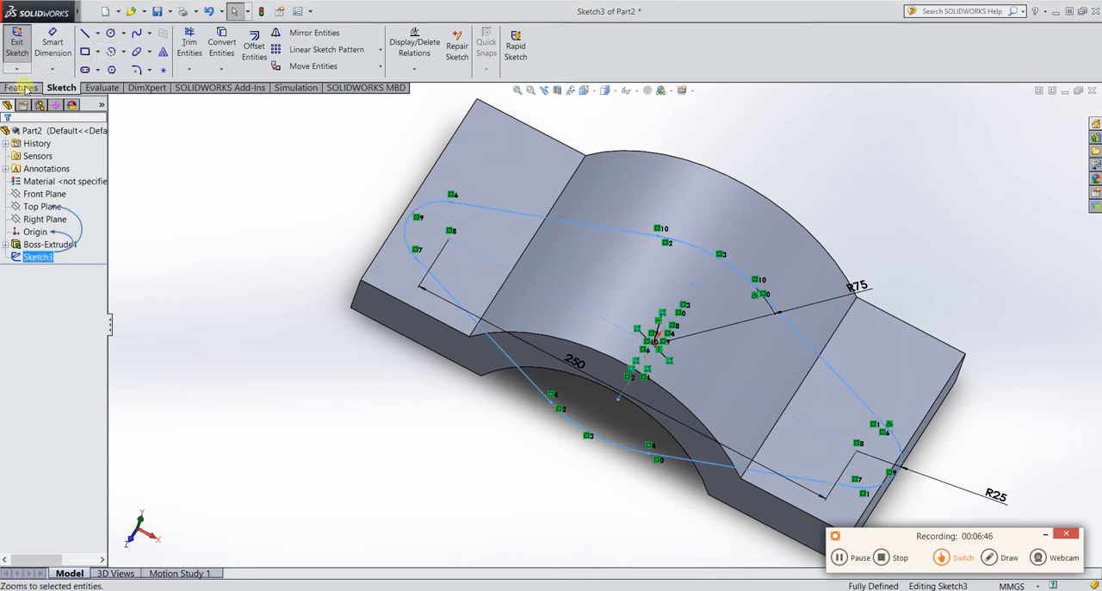
click(22, 87)
click(208, 43)
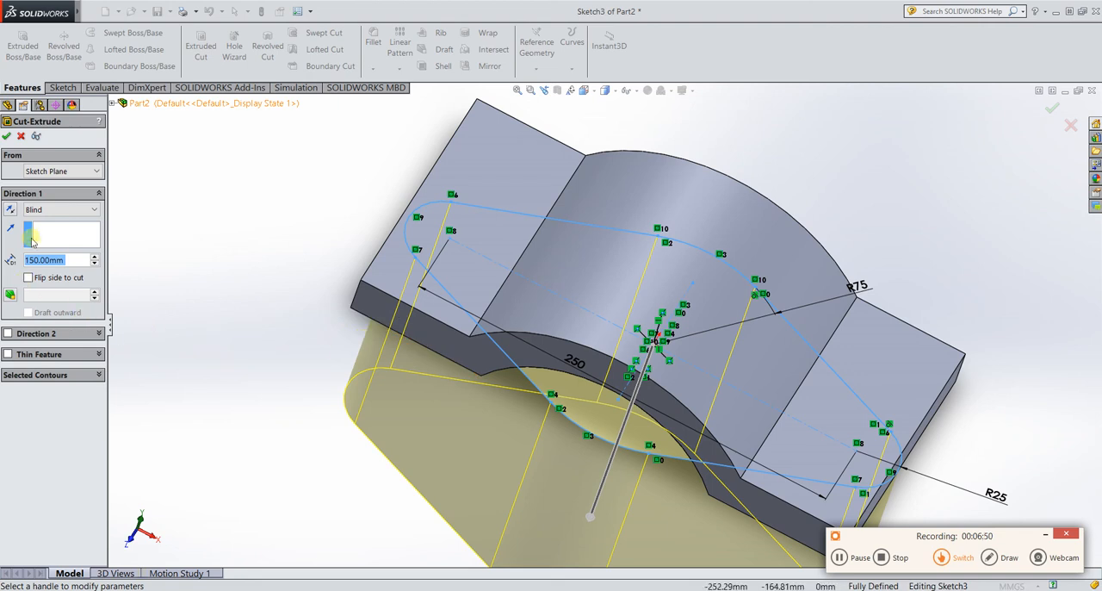
click(30, 279)
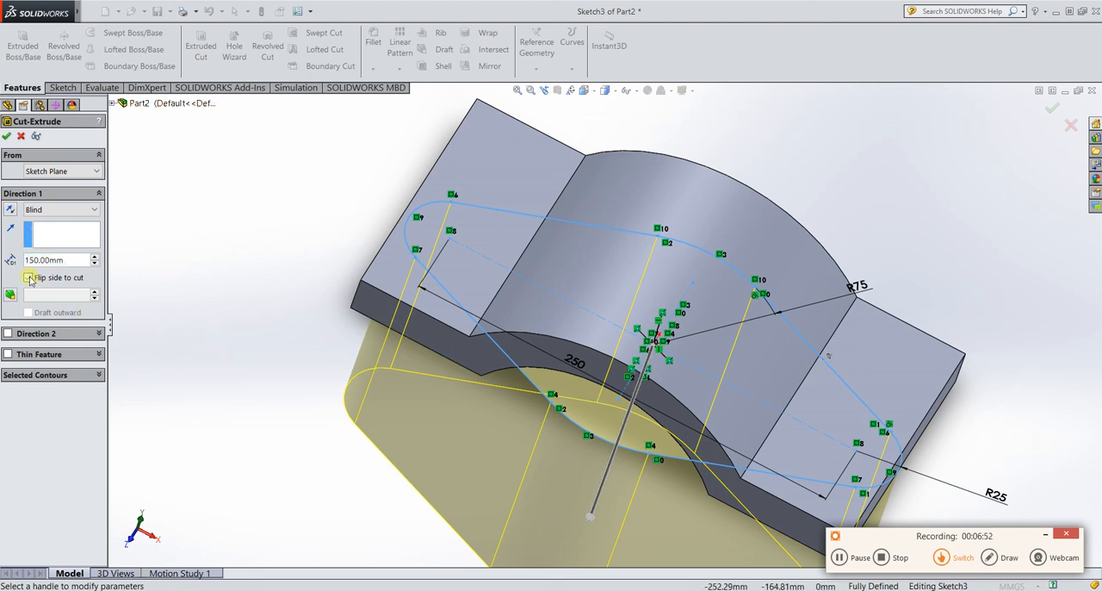
click(10, 211)
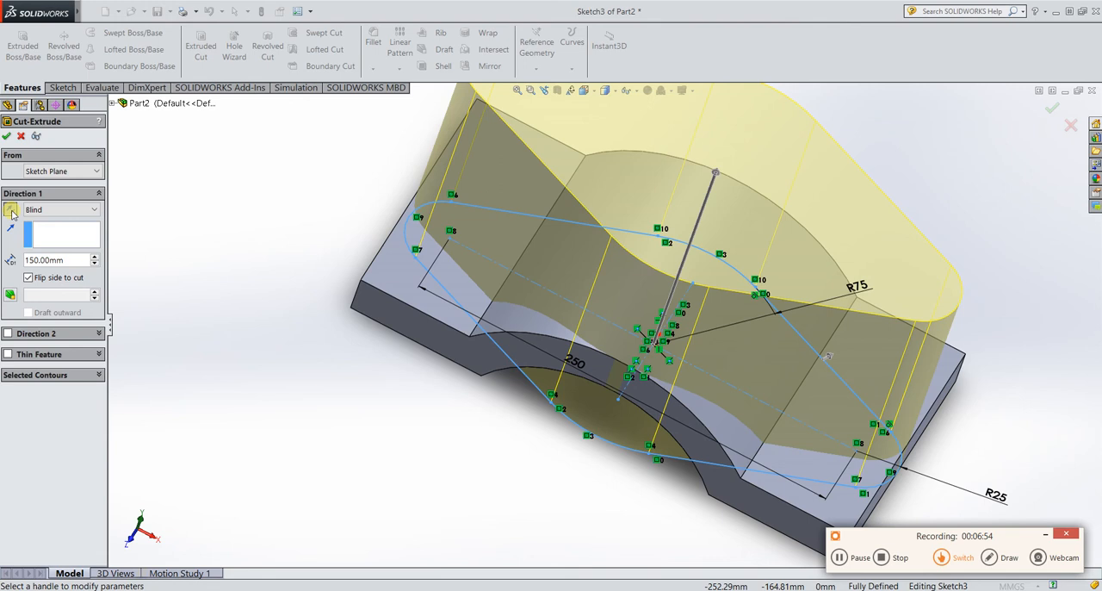
click(7, 137)
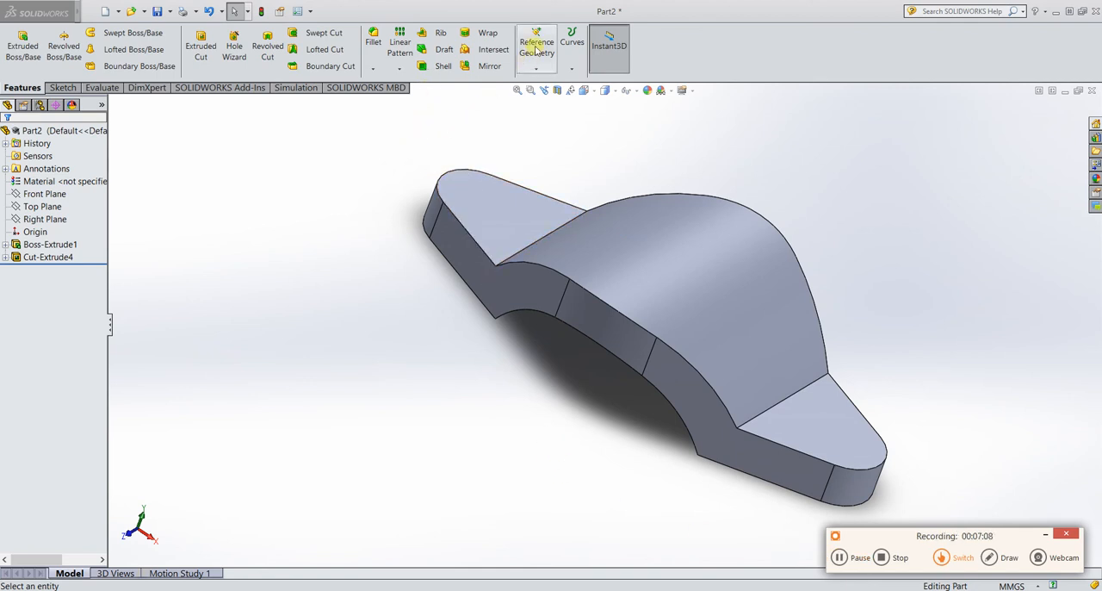
Create a reference plane offset 150 mm above the Top Plane.
click(535, 69)
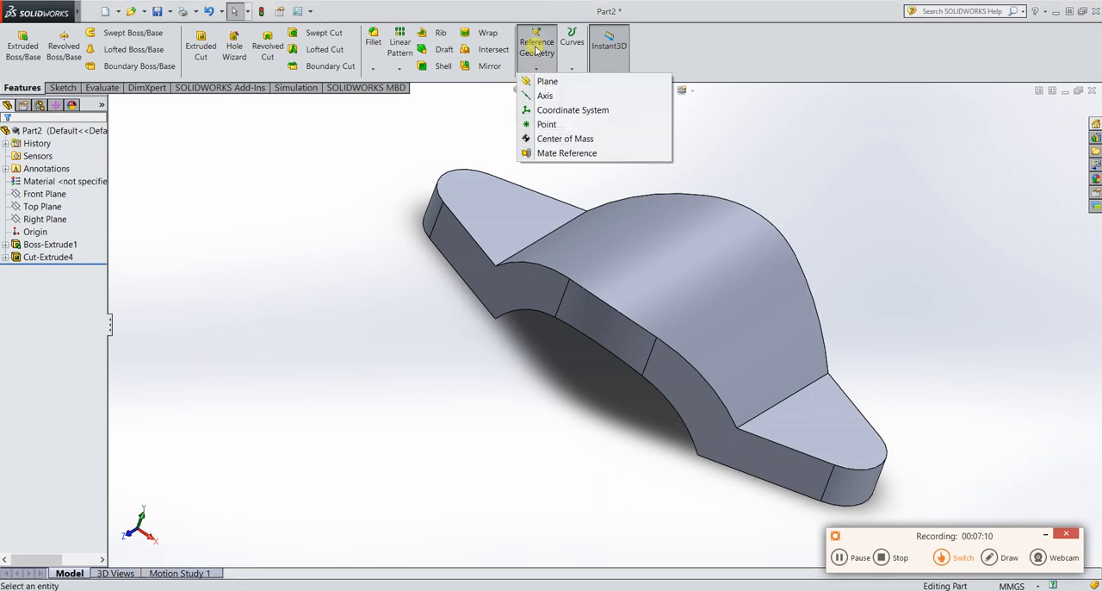
click(537, 82)
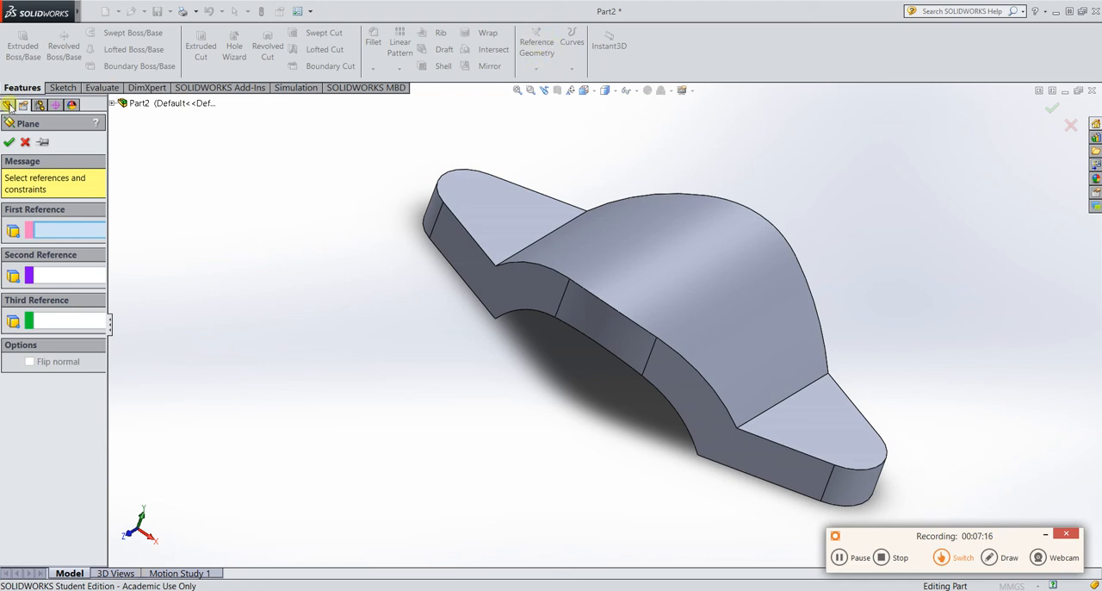
click(112, 102)
click(155, 180)
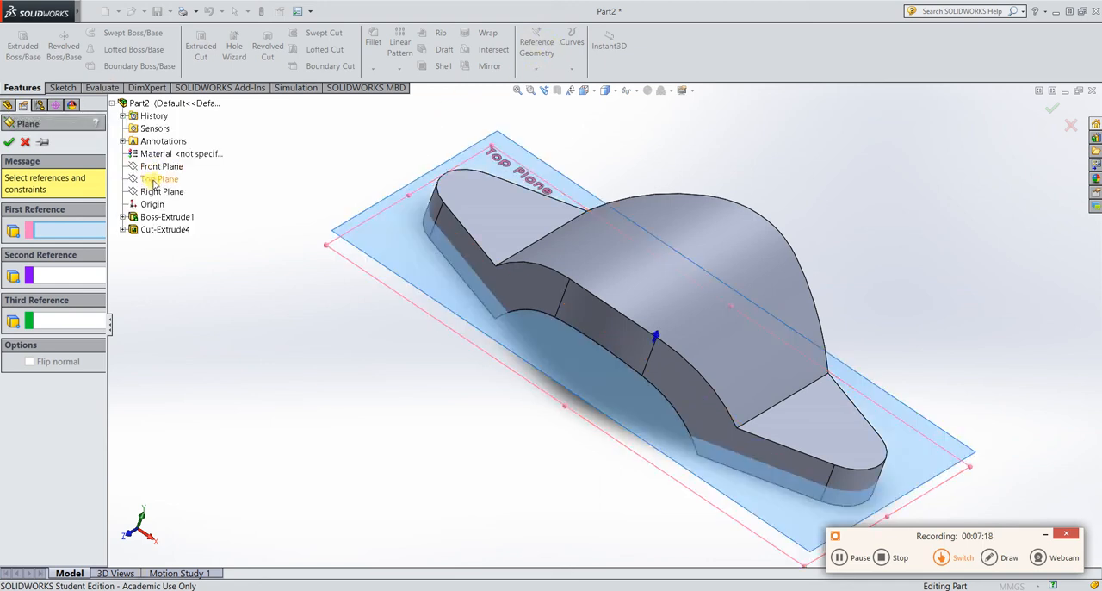
click(155, 179)
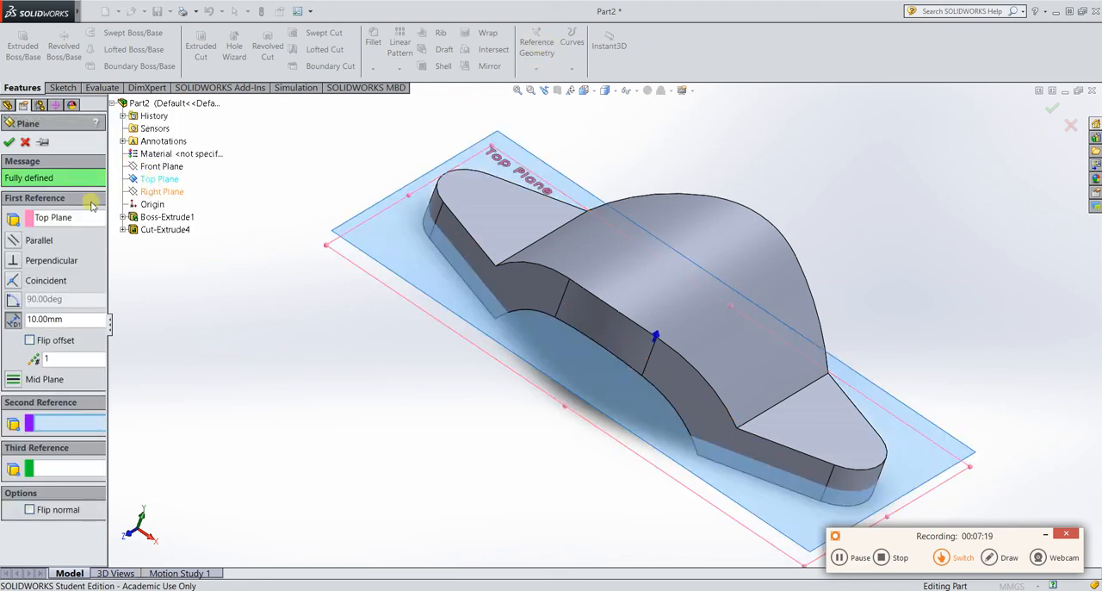
double_click(69, 319)
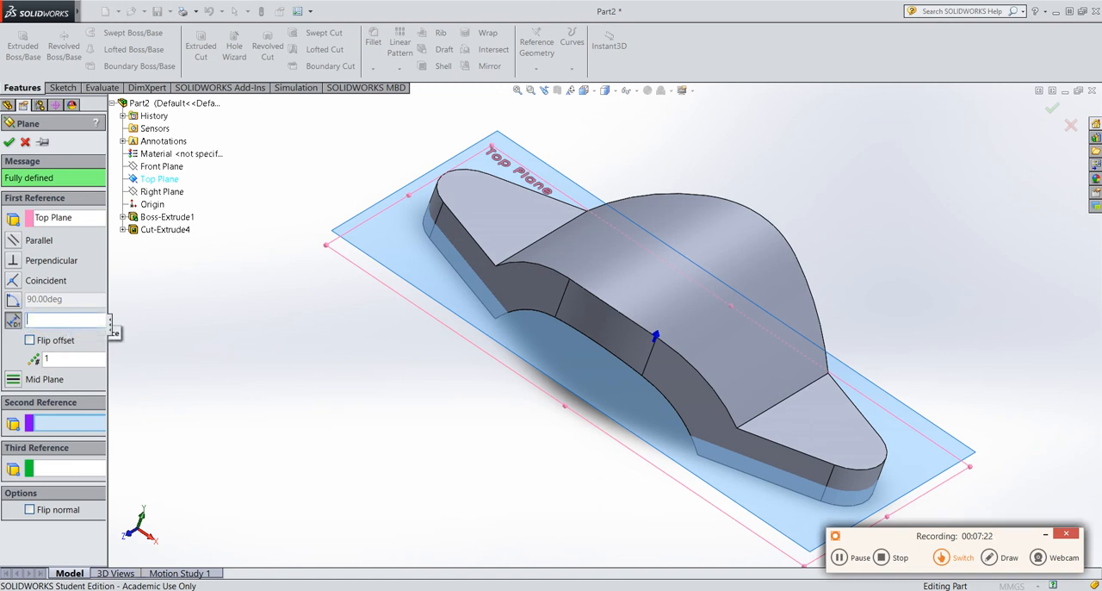
text(150)
key(Return)
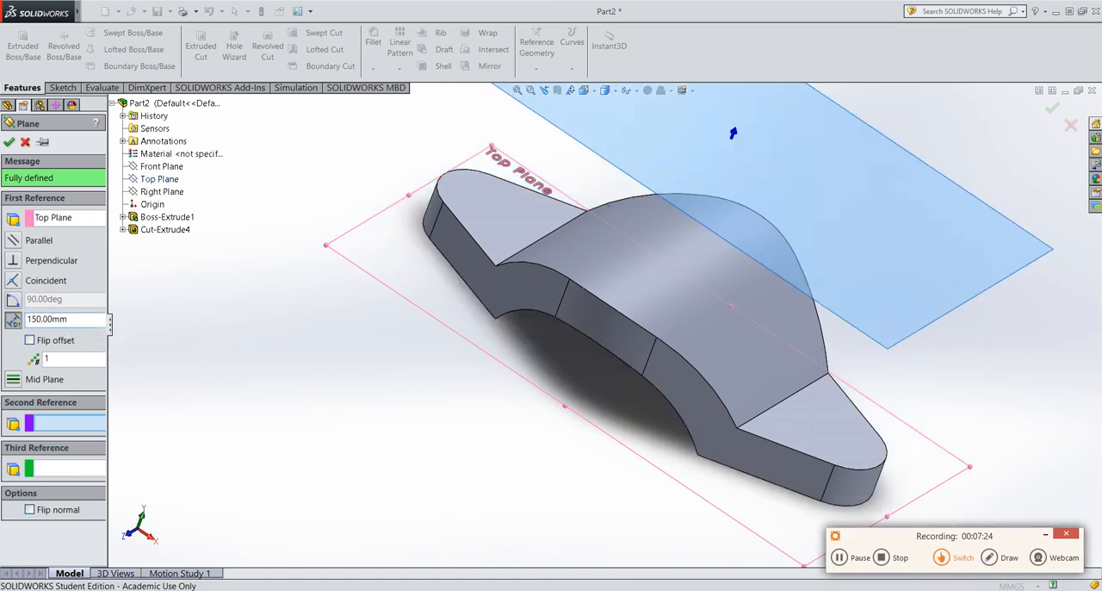
click(9, 143)
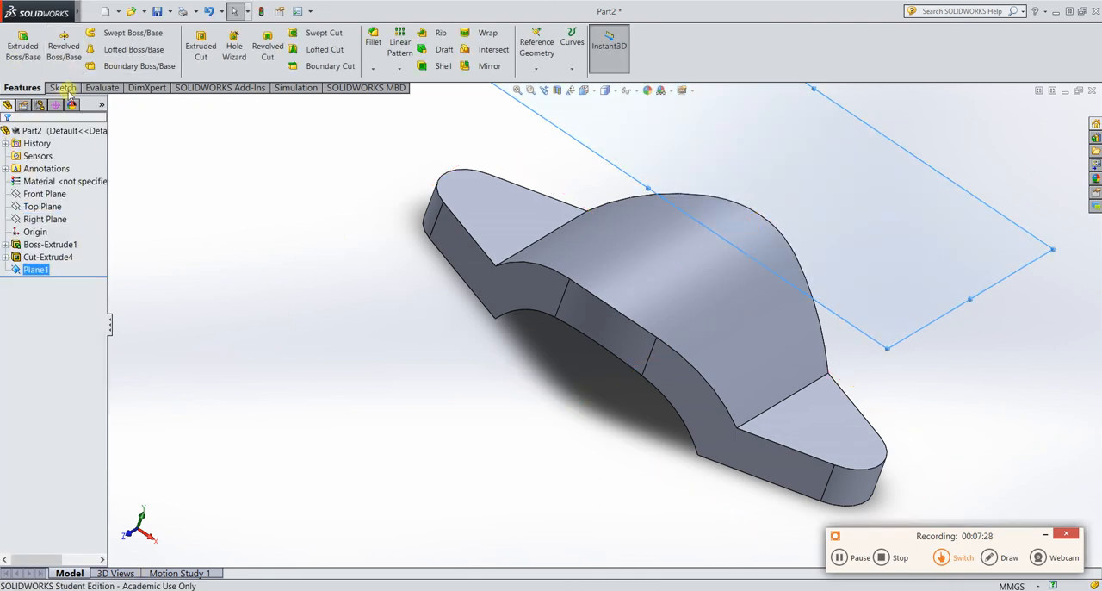
Start a sketch on the offset plane and draw a circle of about 74 mm radius centred on the origin.
click(62, 87)
click(29, 50)
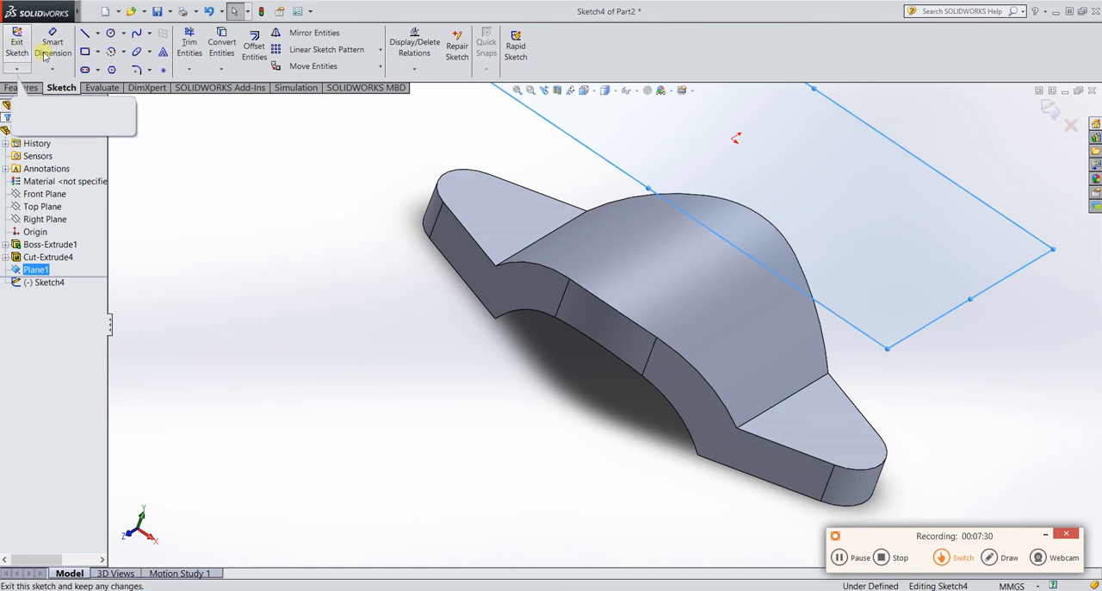
click(586, 90)
click(659, 161)
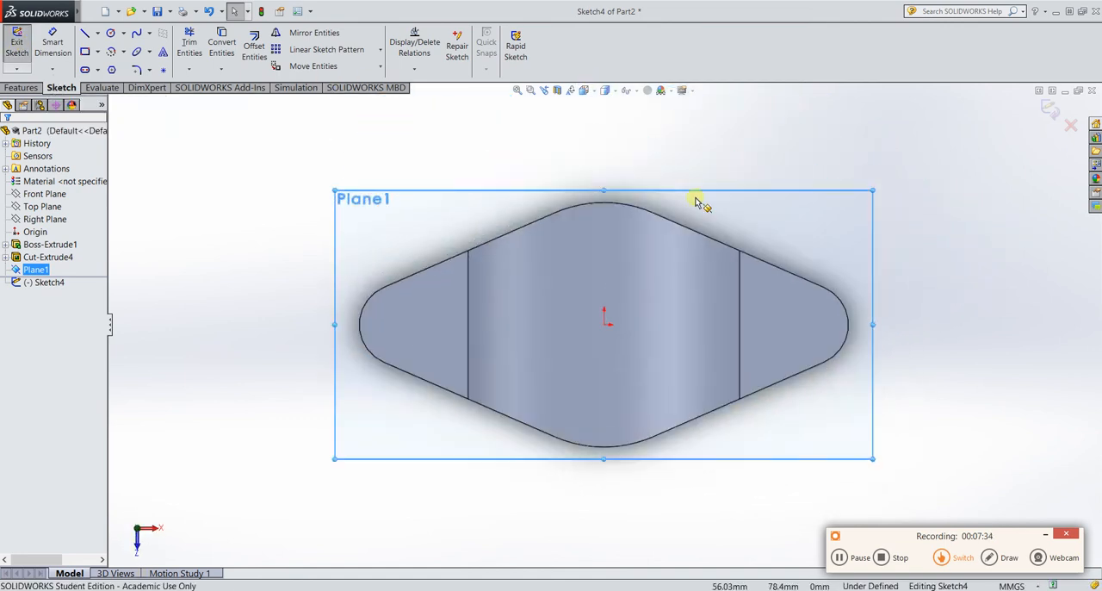
click(111, 33)
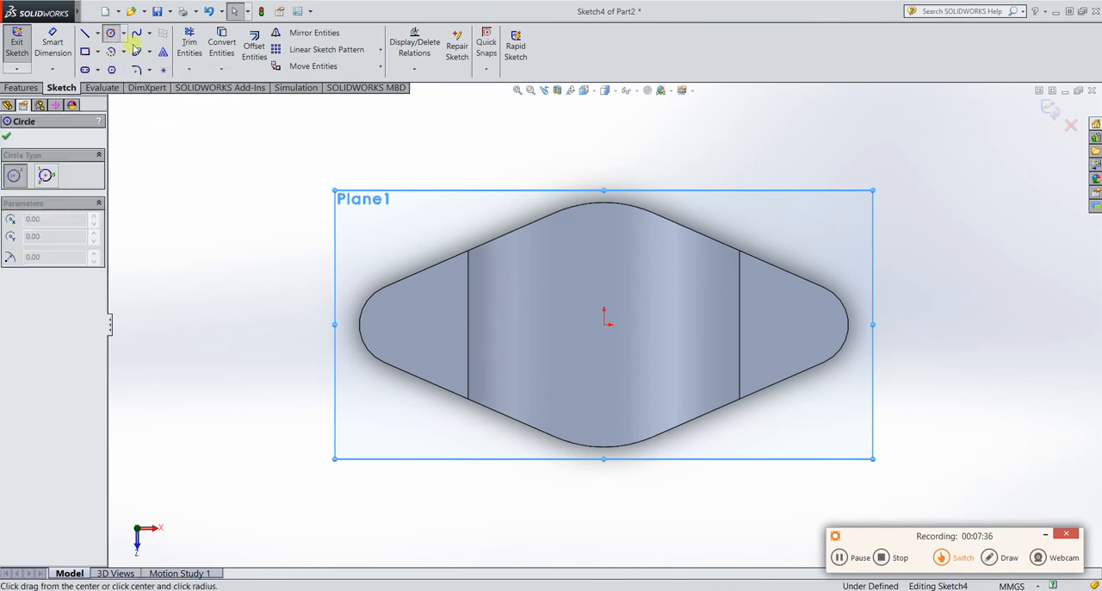
click(605, 323)
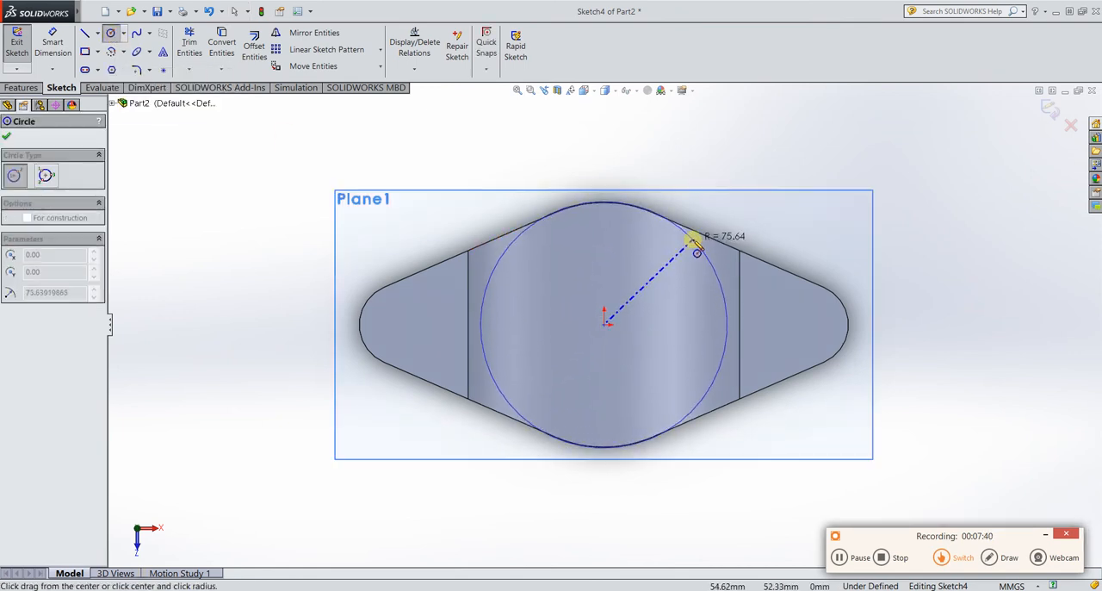
click(696, 254)
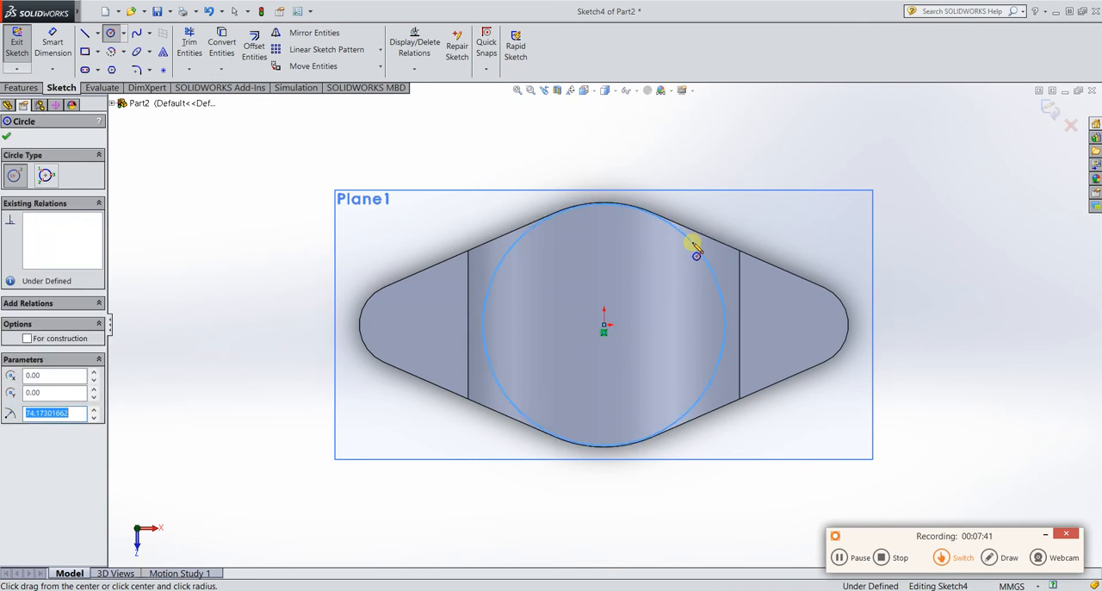
Dimension the circle's diameter as 150 mm.
click(52, 46)
click(682, 235)
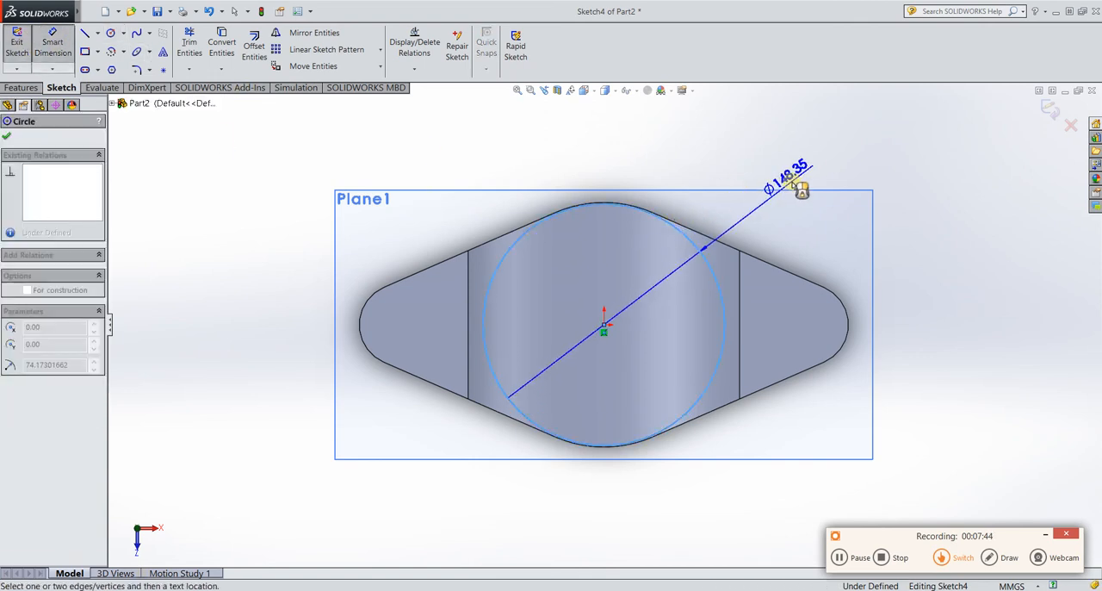
click(801, 186)
text(15)
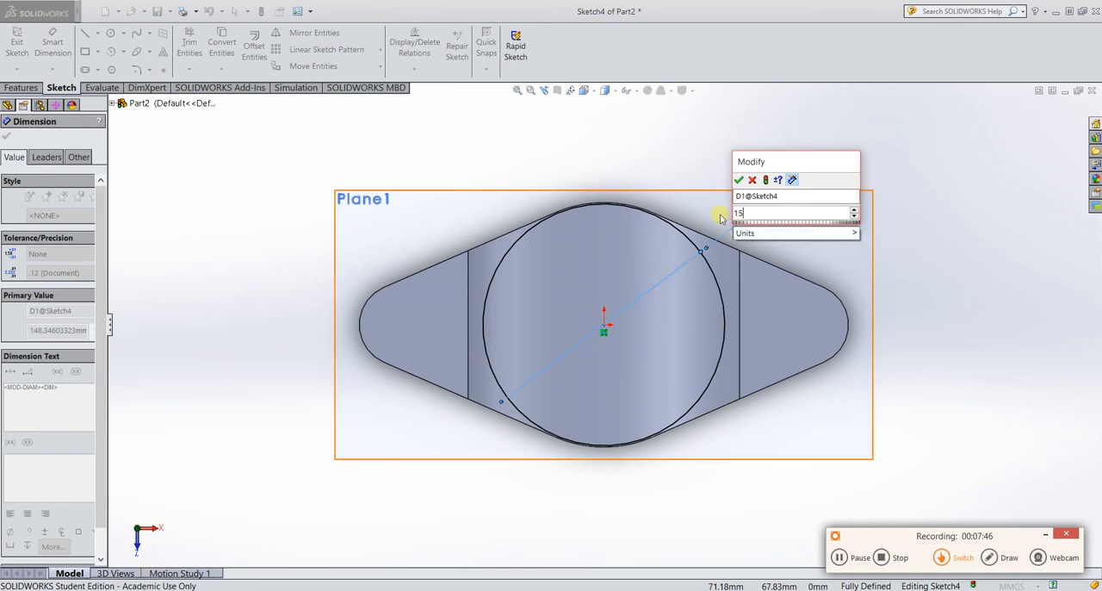
text(0)
key(Return)
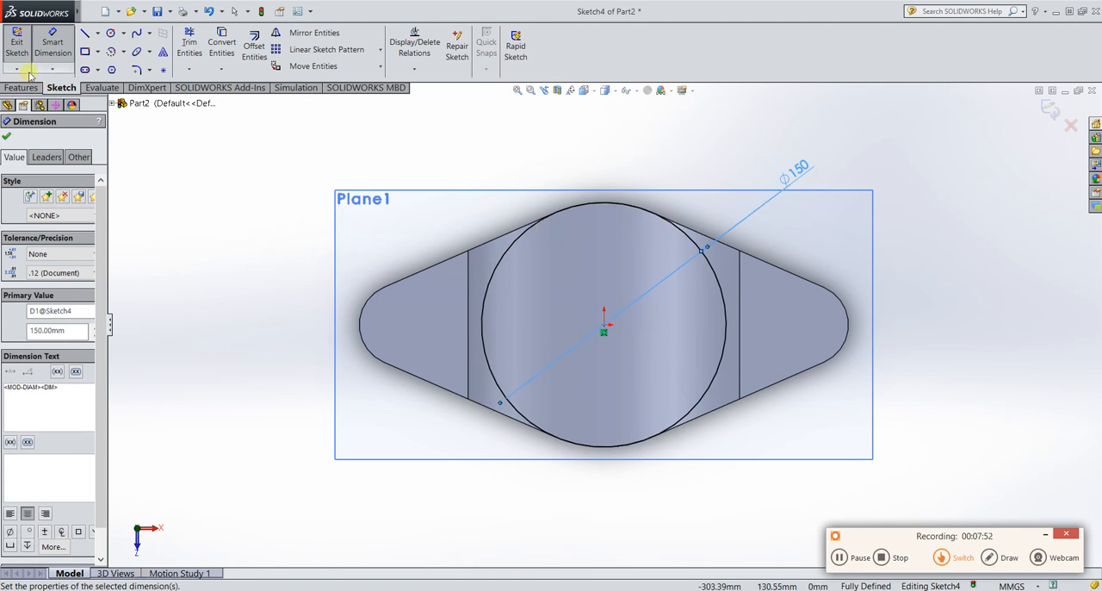
click(7, 136)
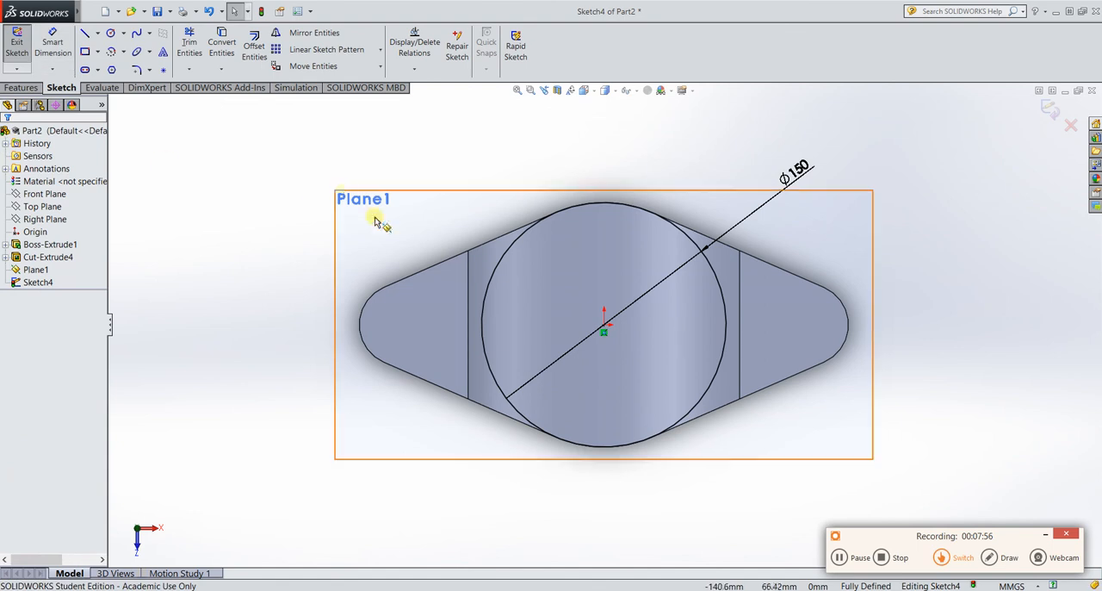
Extrude the circle in the reversed direction Up To Surface, ending on the arch's outer curved face, with the result merged.
click(21, 88)
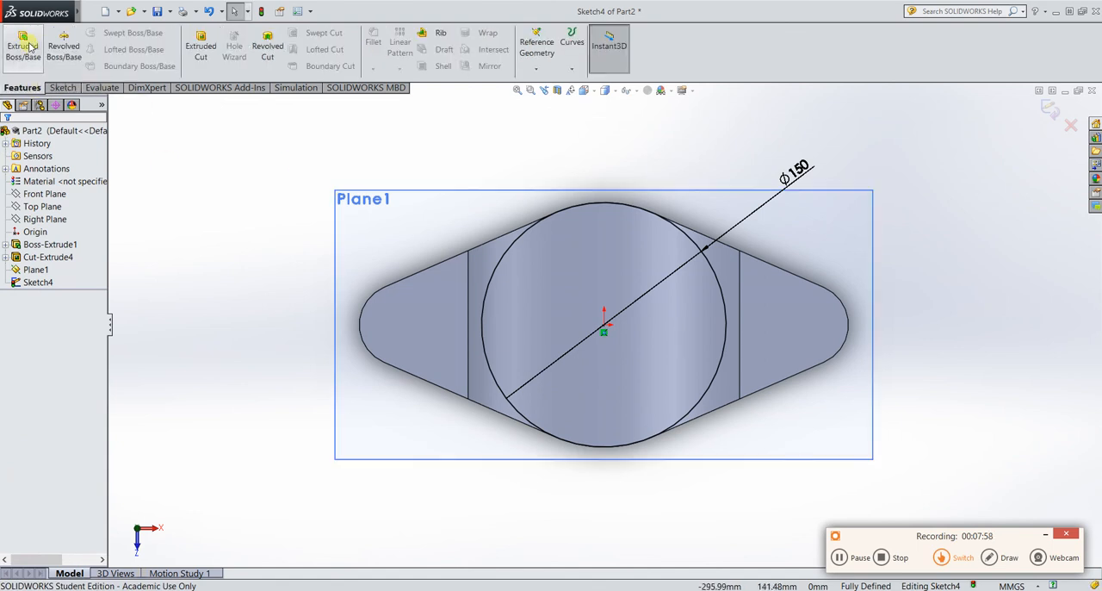
click(843, 560)
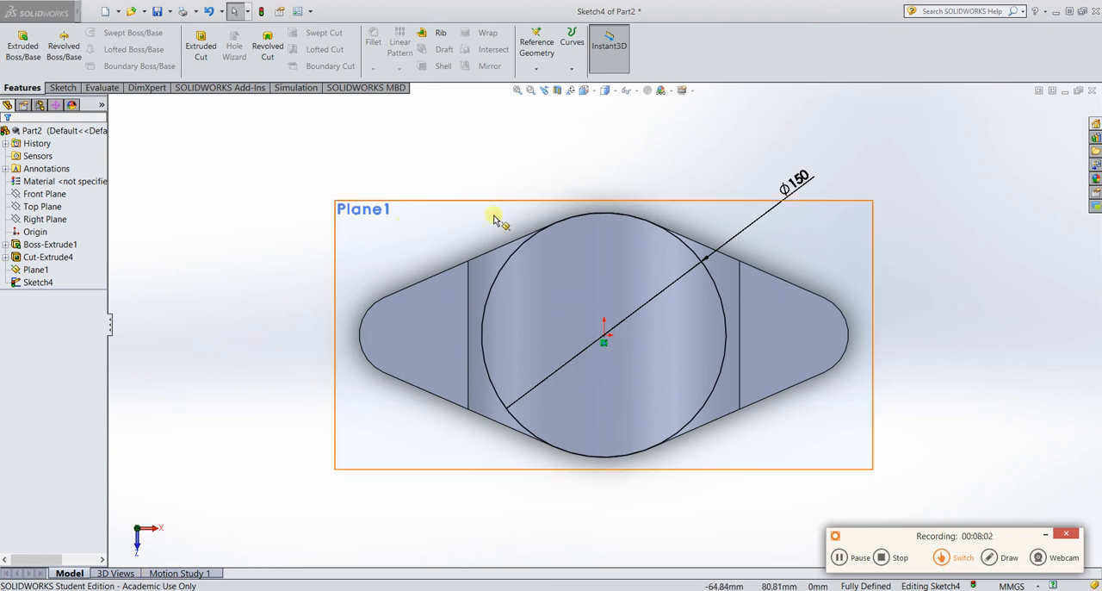
click(23, 50)
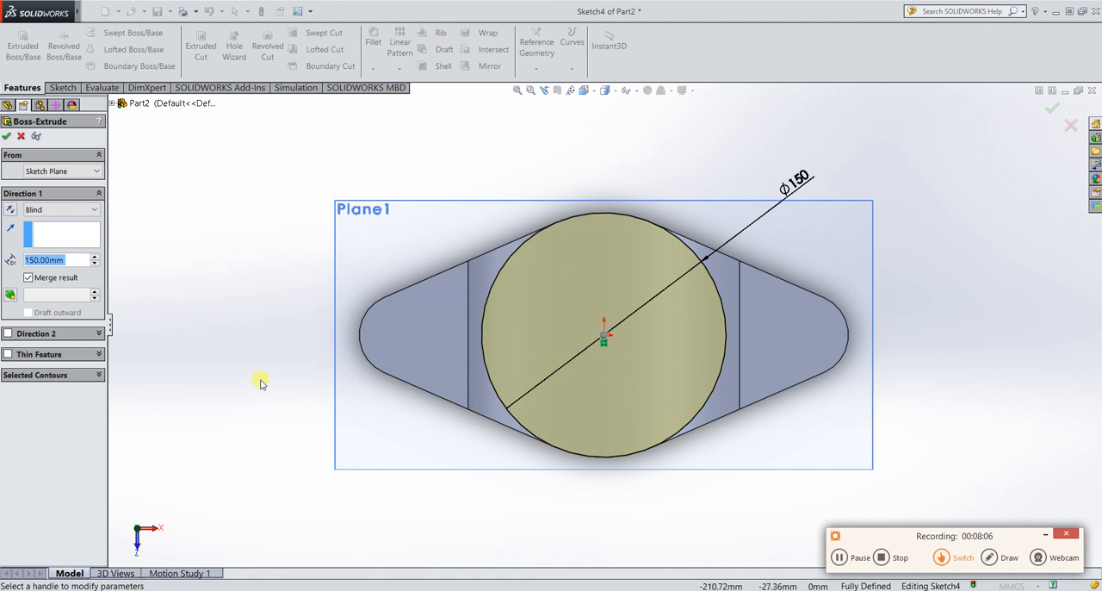
click(10, 209)
click(61, 209)
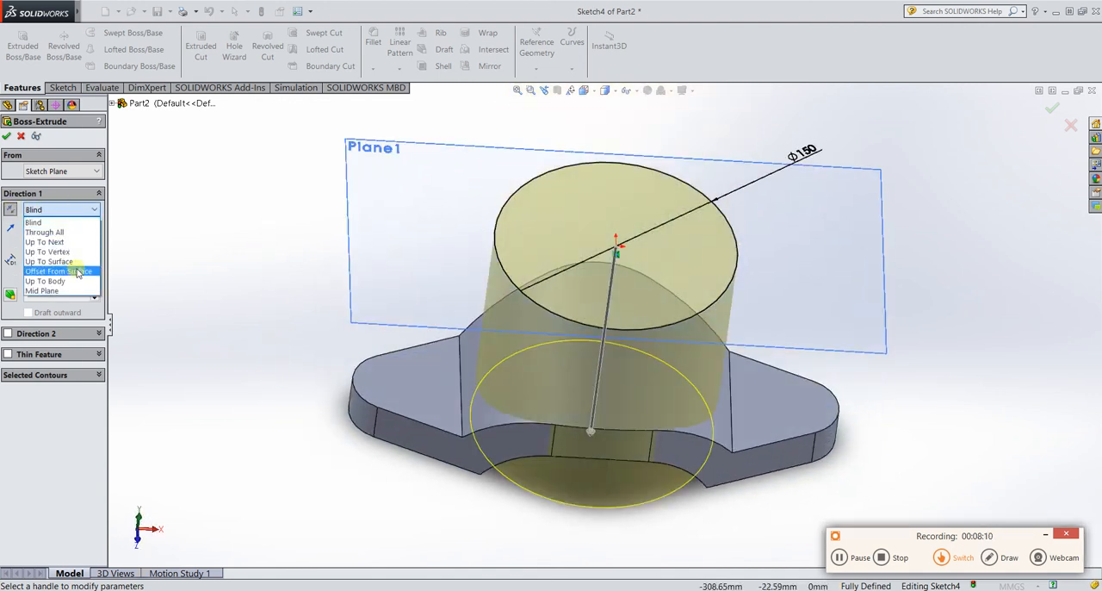
click(58, 261)
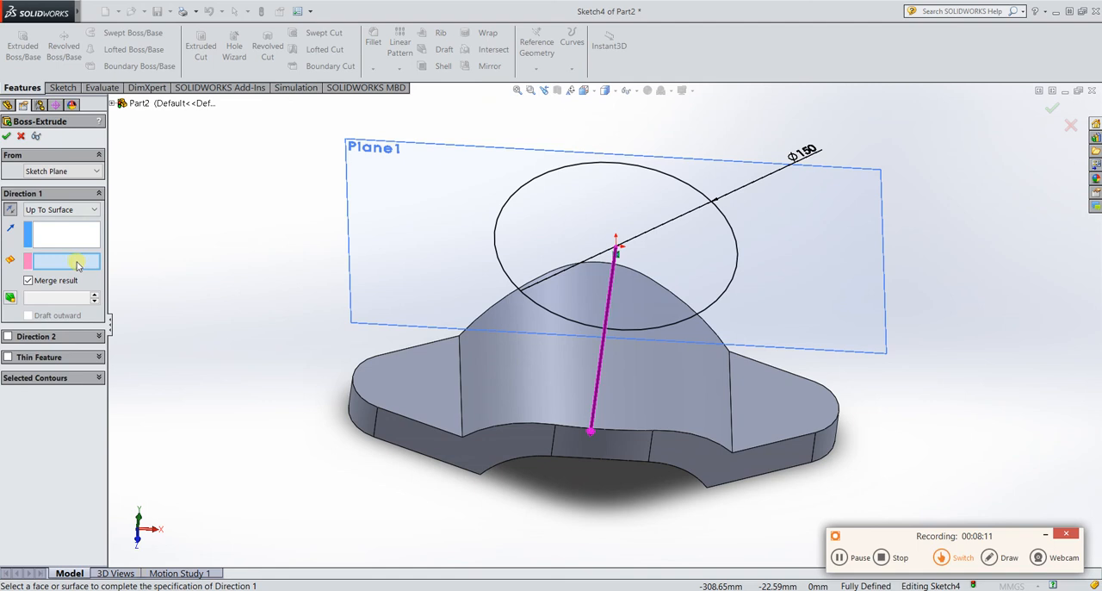
click(532, 371)
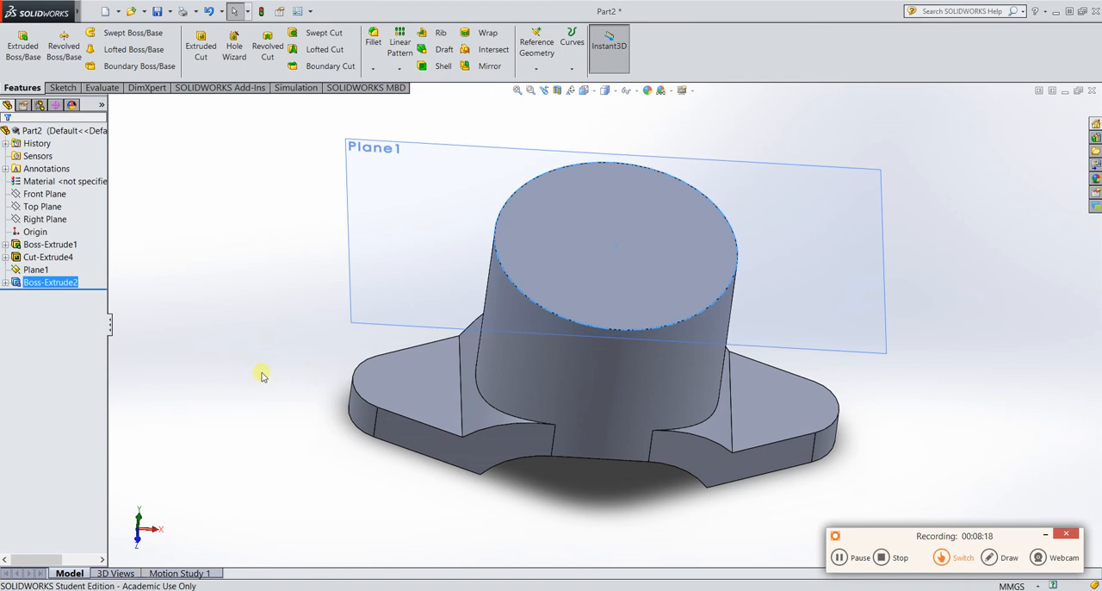
Sketch a closed stepped half-profile on the Front Plane from the origin to the boss top, about 23 mm wide below and 50 mm wide above.
middle_drag(284, 420, 296, 374)
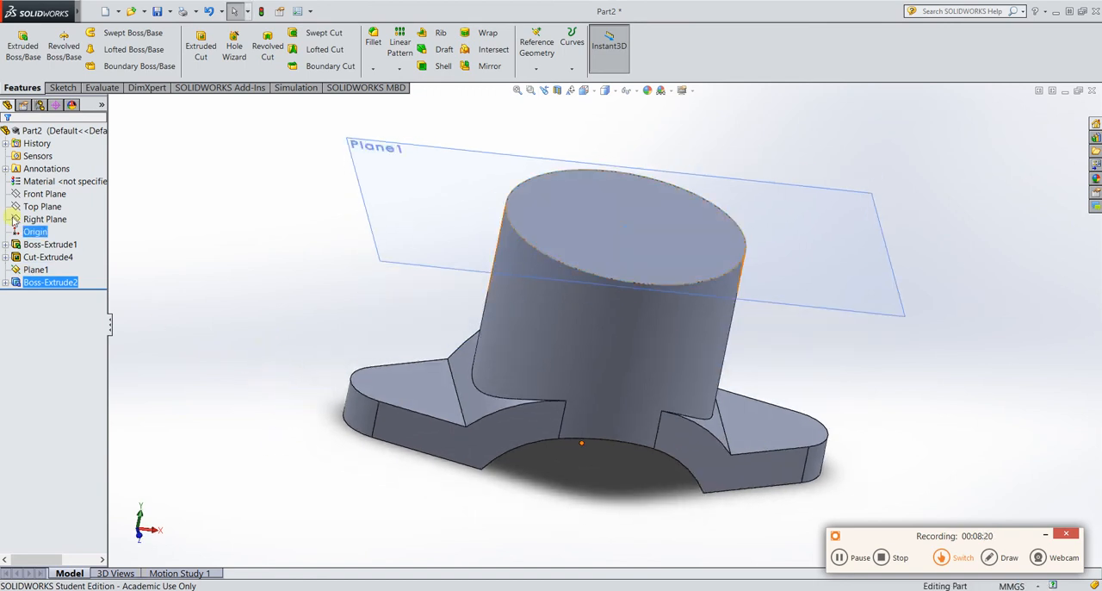
click(839, 557)
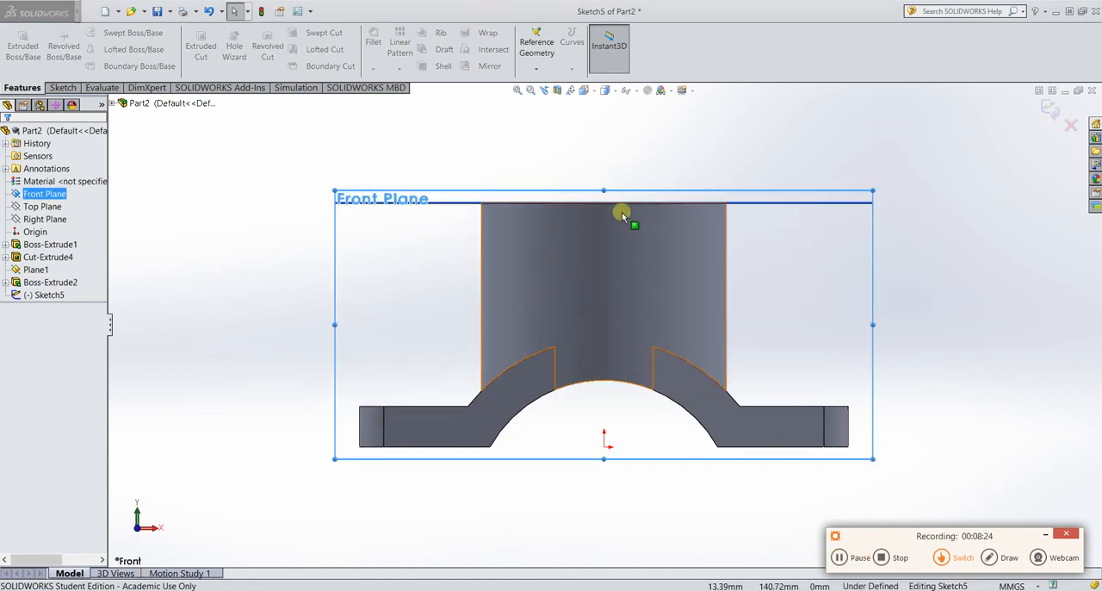
click(62, 88)
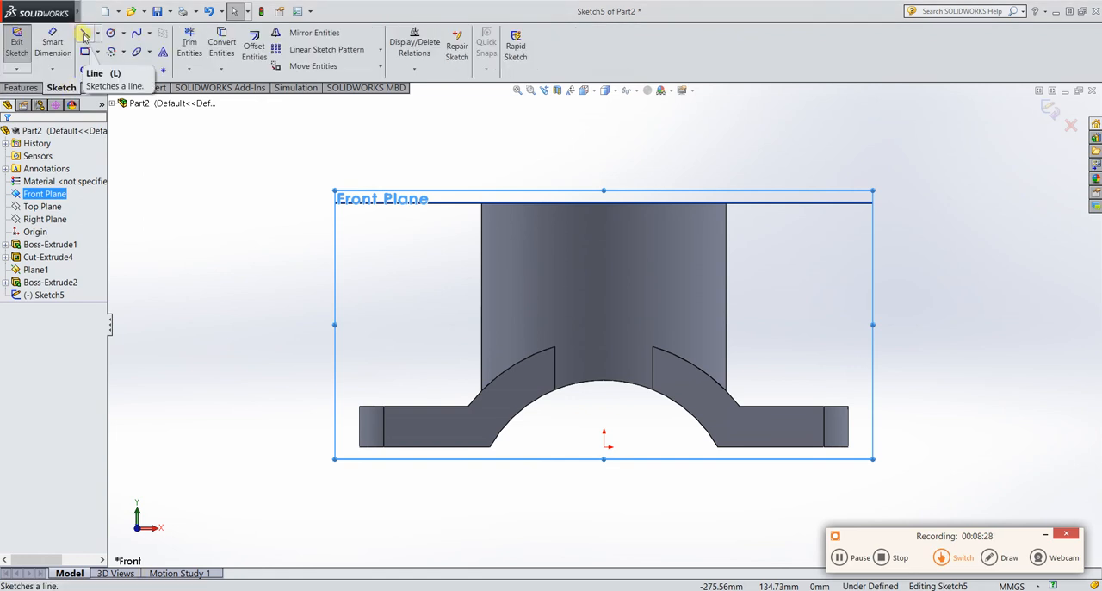
click(85, 36)
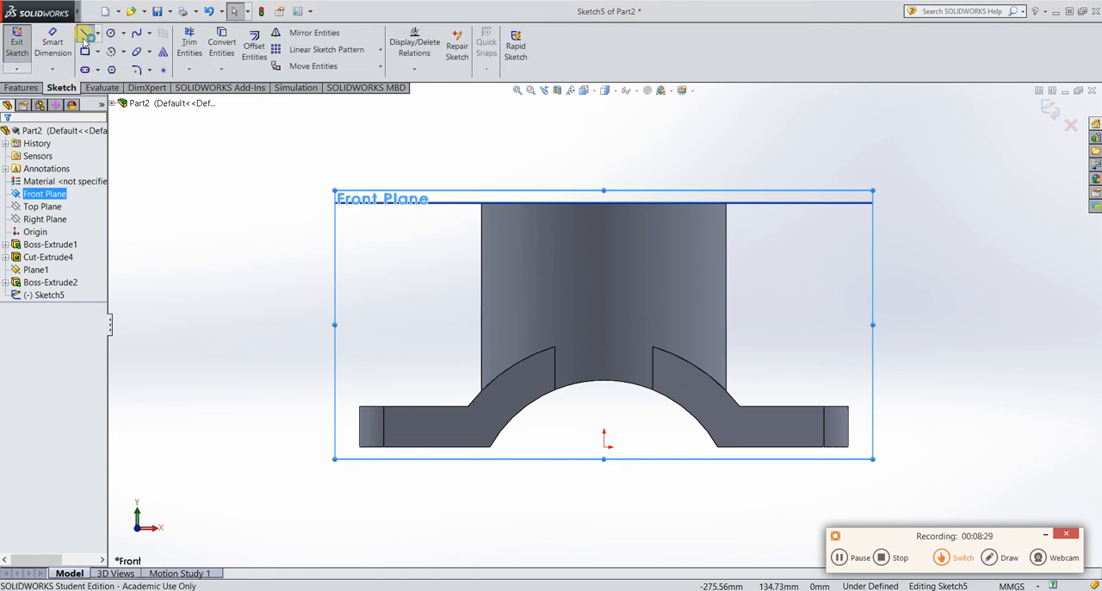
click(605, 446)
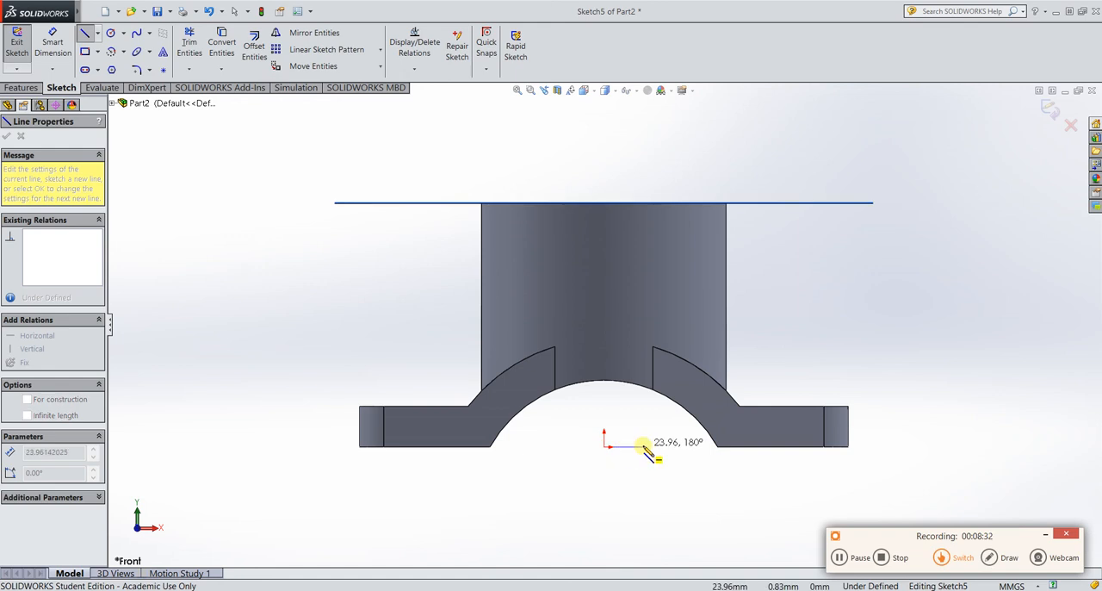
click(642, 446)
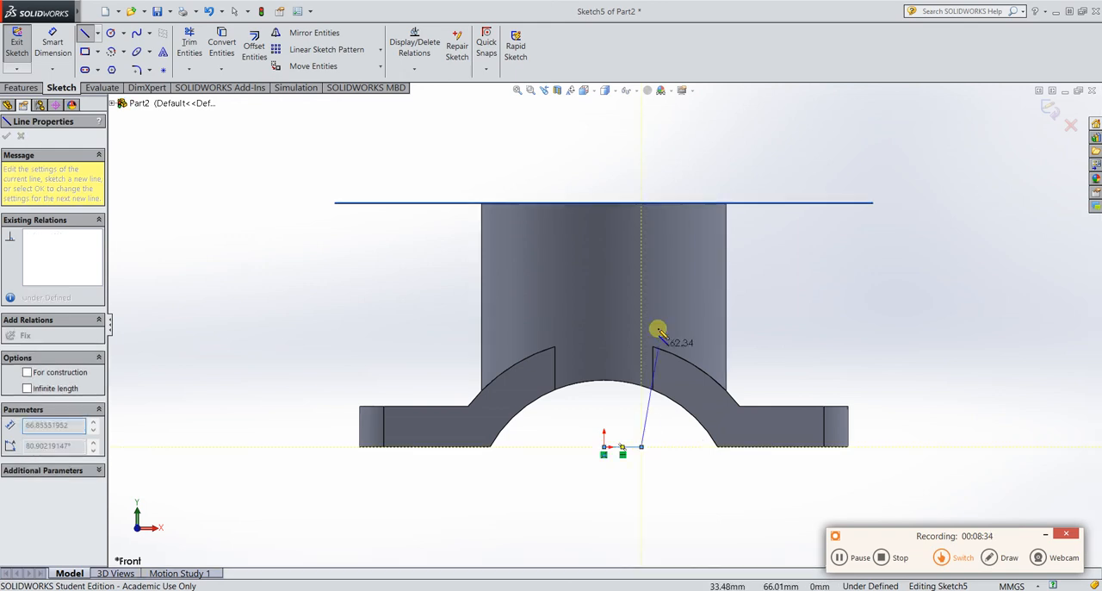
click(641, 241)
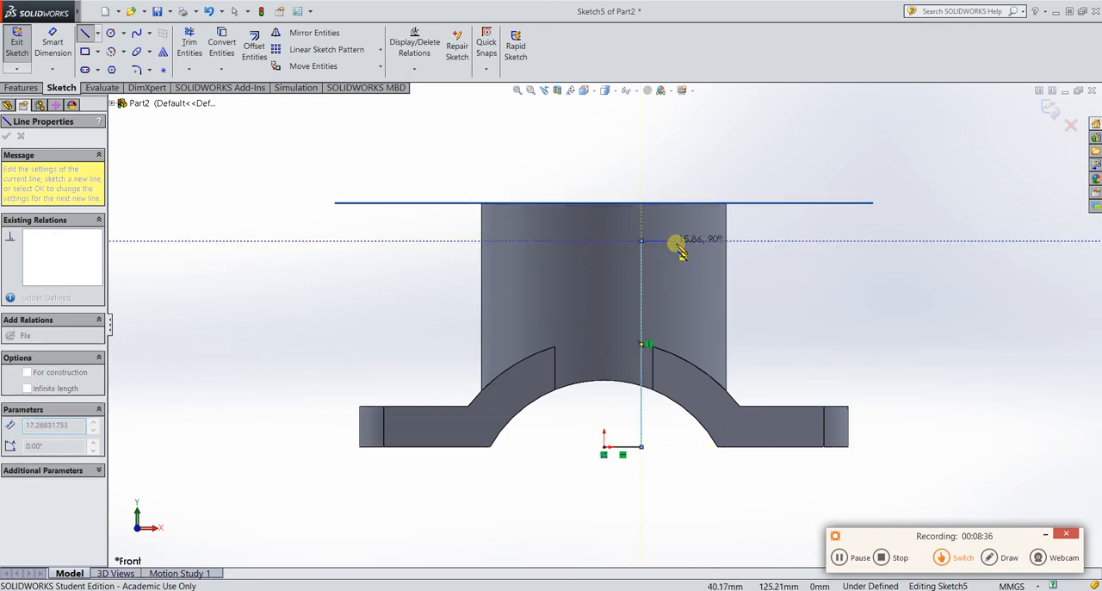
click(685, 241)
click(685, 198)
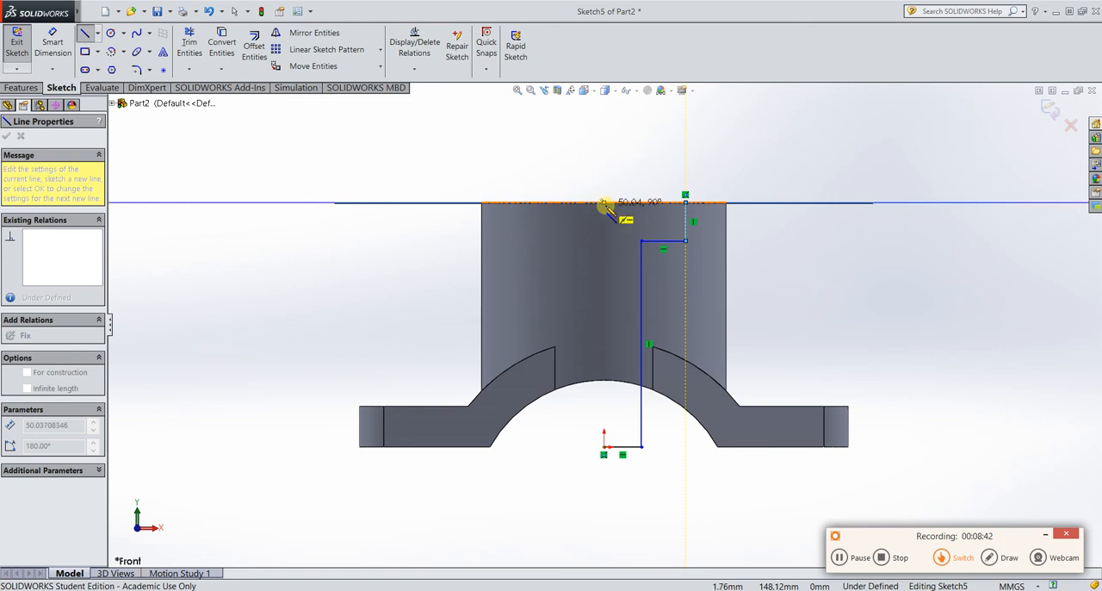
click(604, 203)
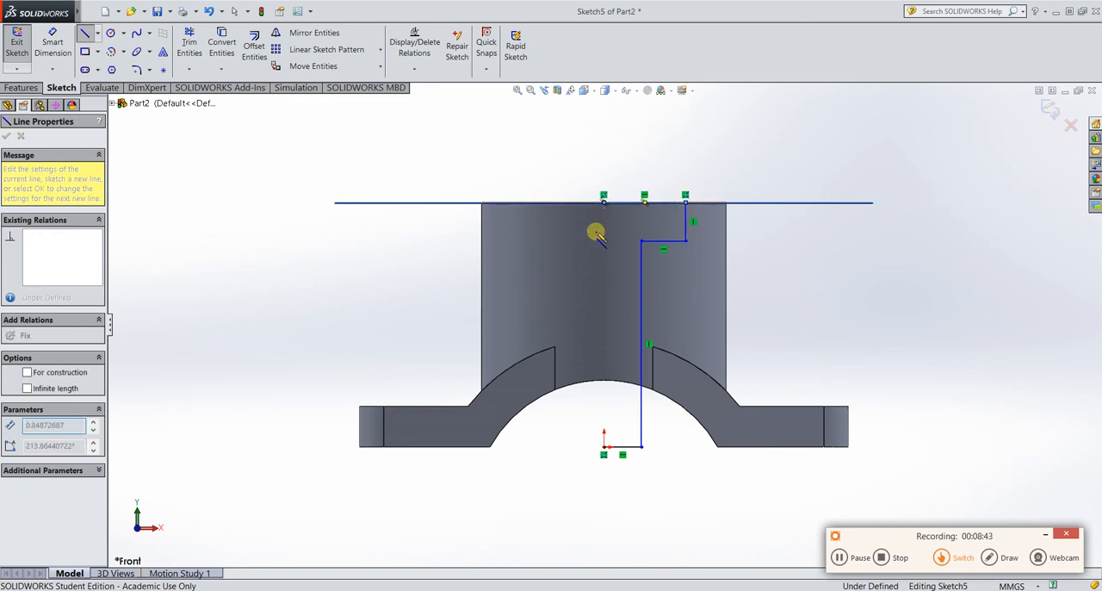
click(606, 445)
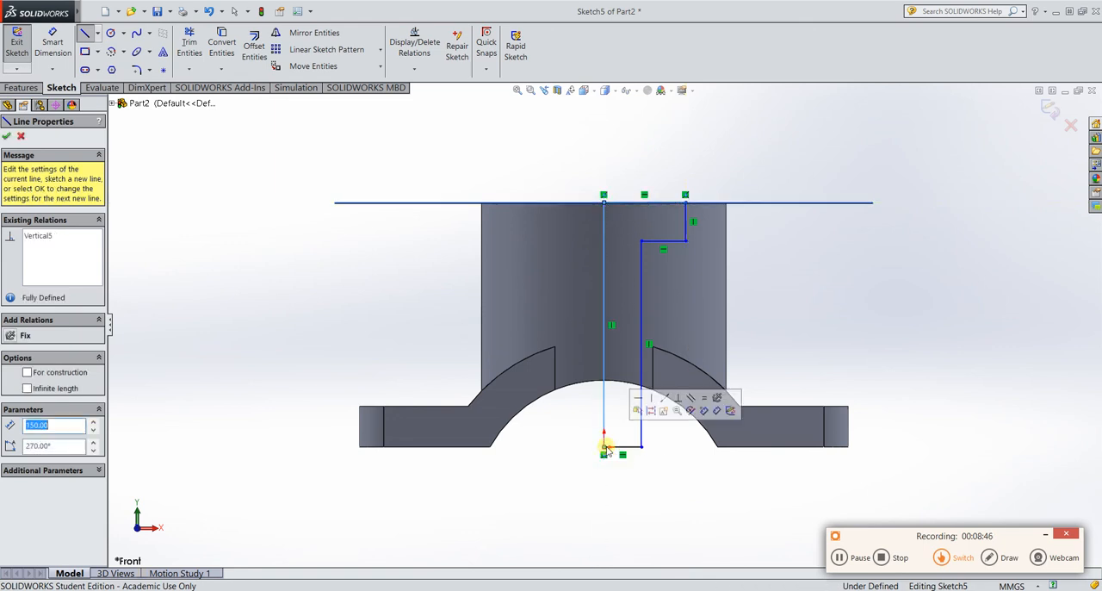
Dimension the profile's bottom horizontal line as 37.5 mm.
click(52, 45)
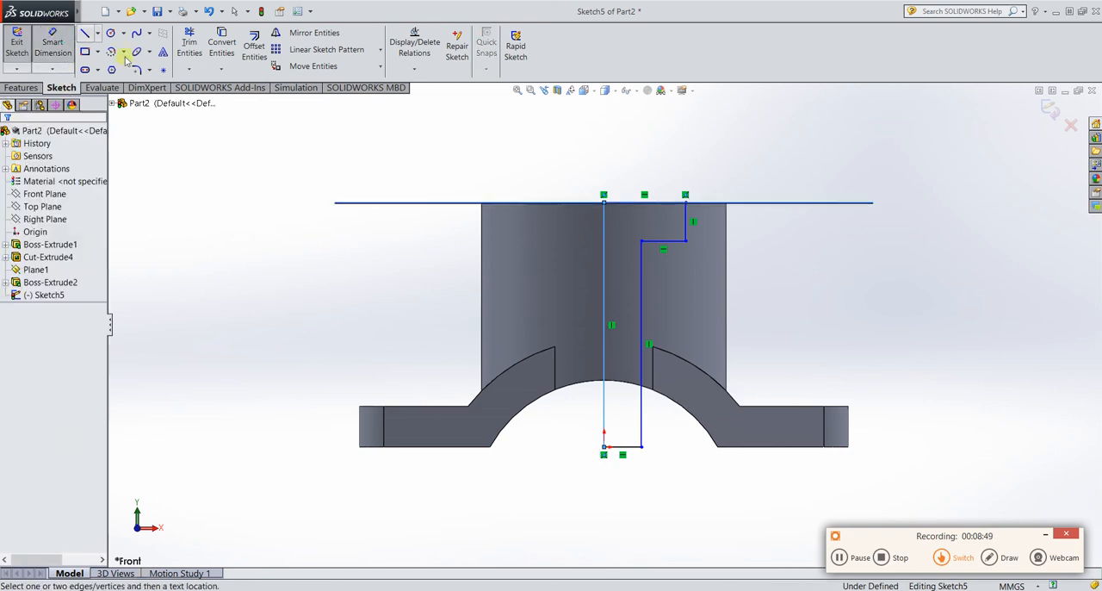
click(637, 451)
click(626, 511)
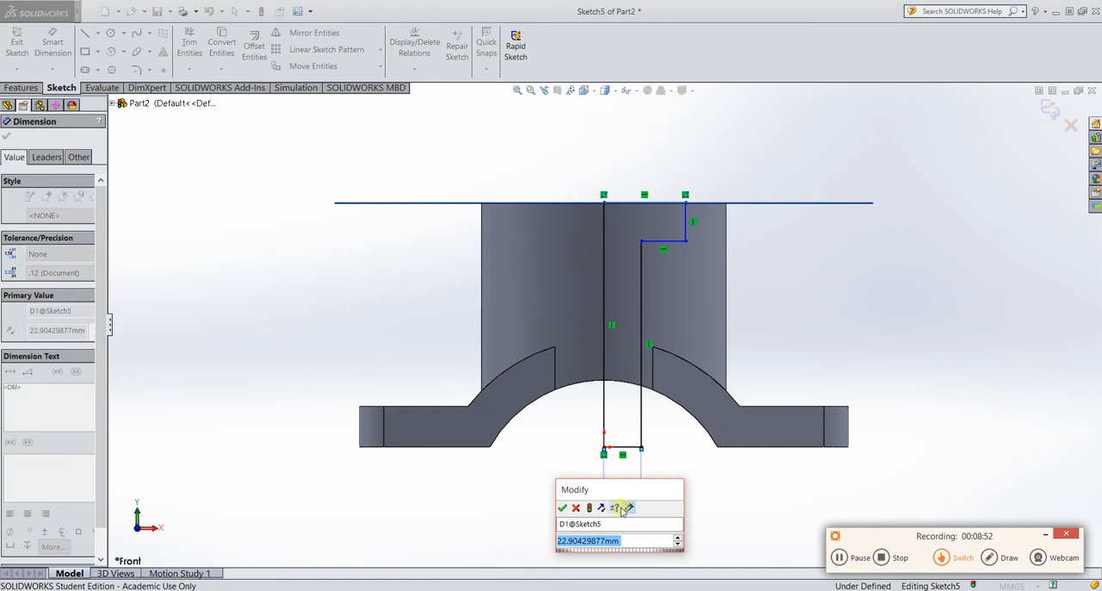
text(37.5)
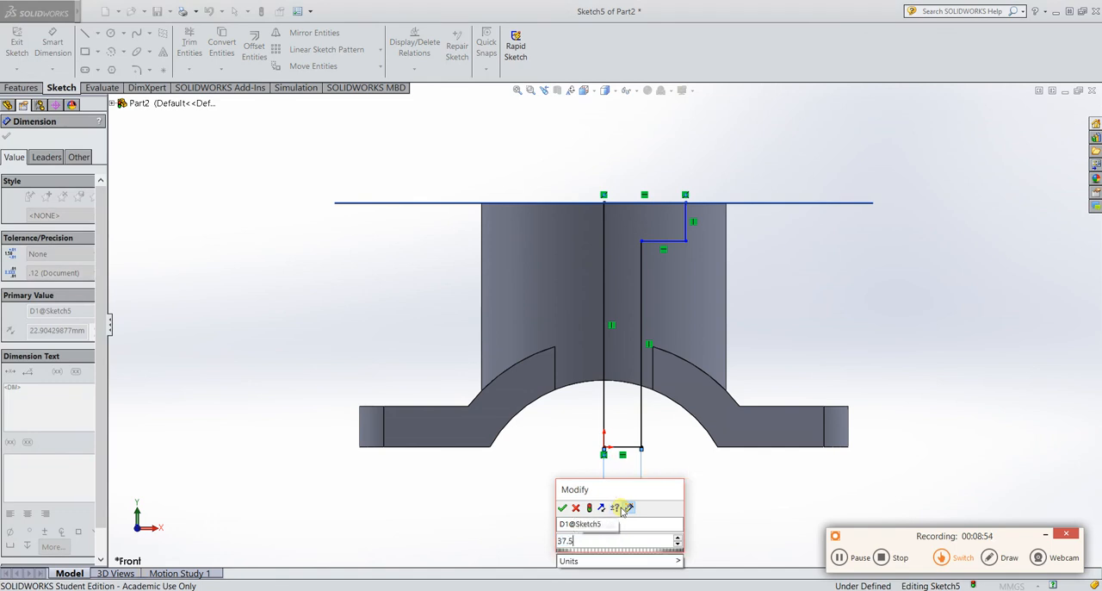
key(Return)
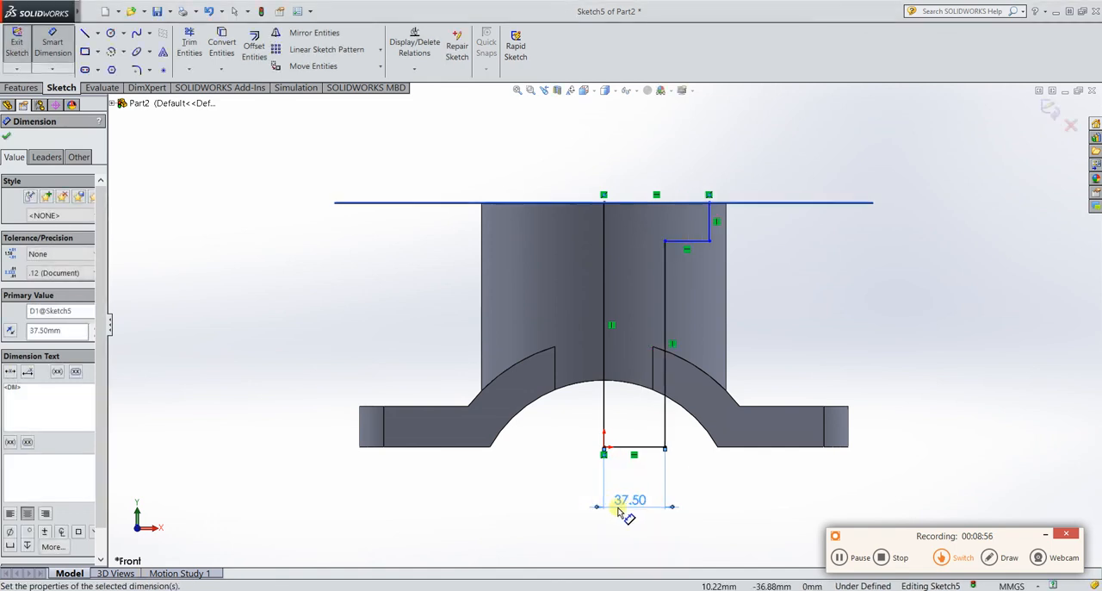
Dimension the short vertical line at the profile's upper step as 20 mm.
click(713, 231)
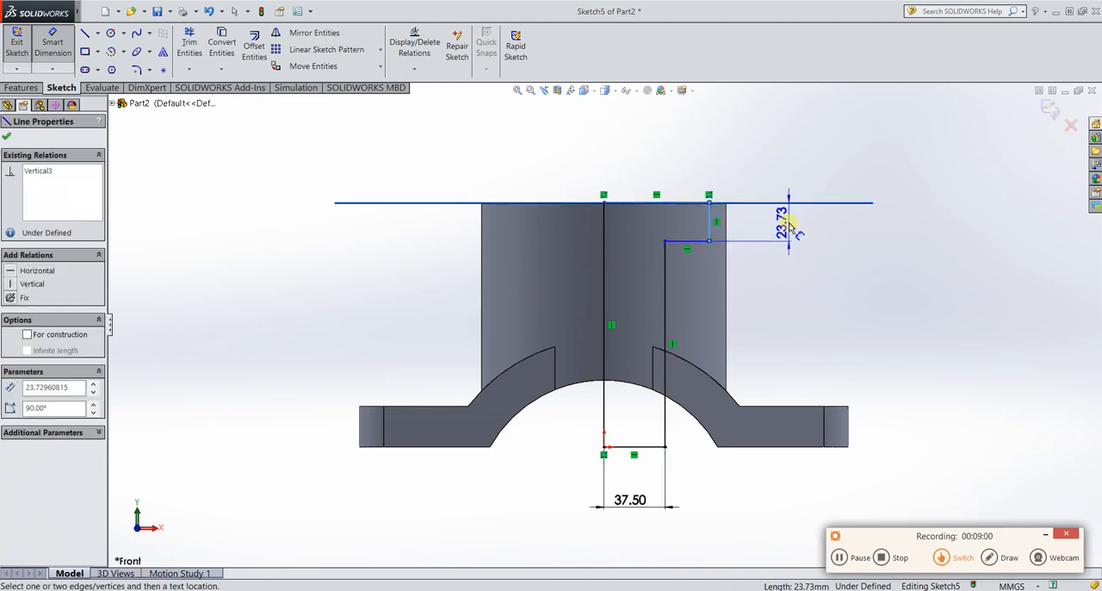
click(788, 227)
text(20)
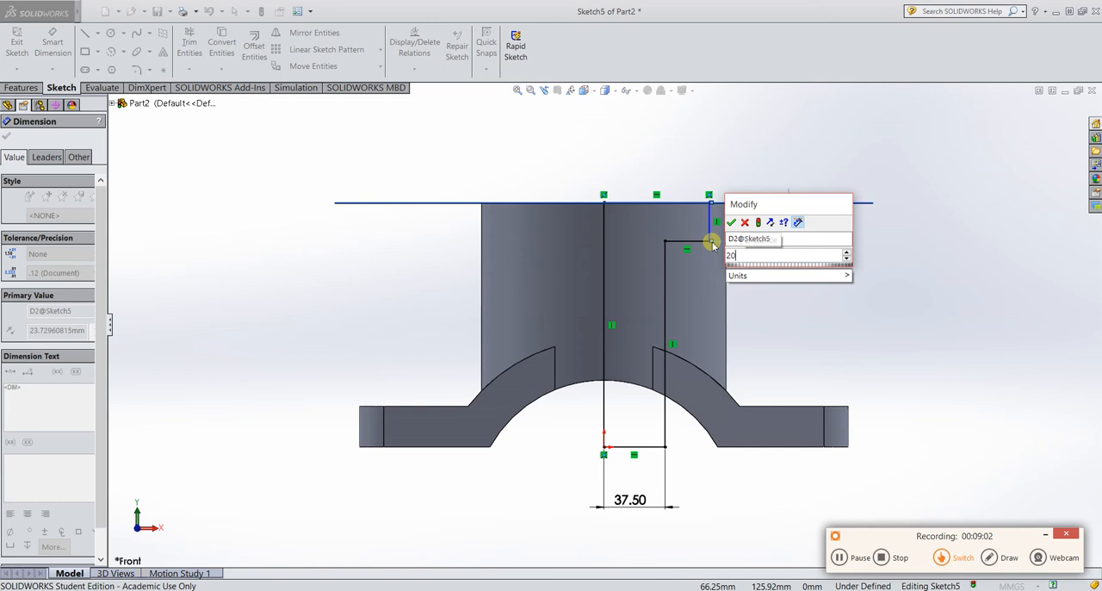
key(Return)
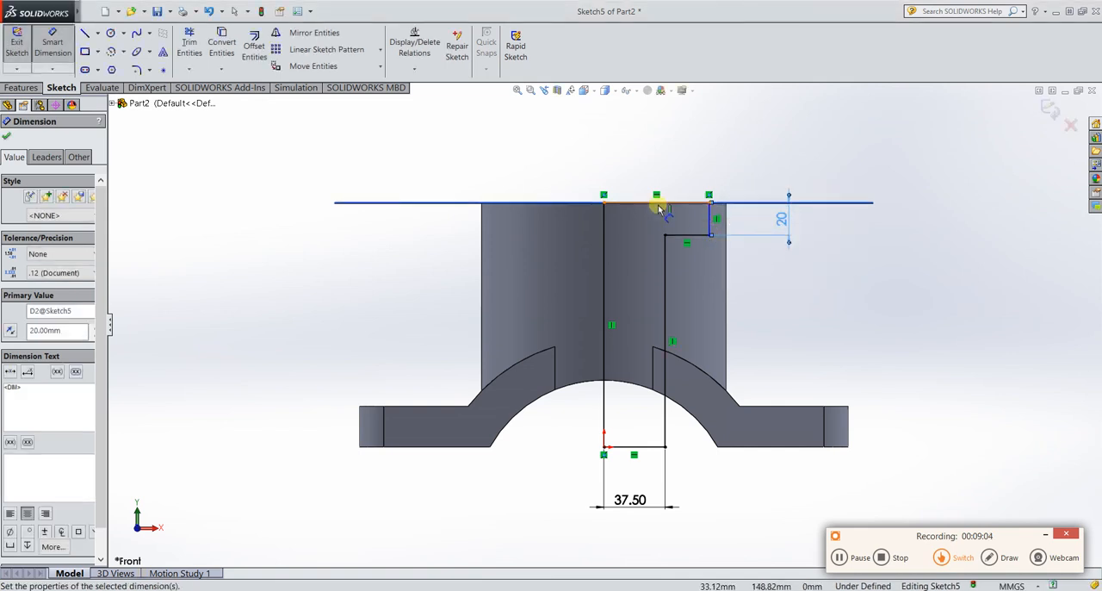
Dimension the profile's top horizontal line as 50 mm and finish dimensioning.
click(660, 207)
click(663, 152)
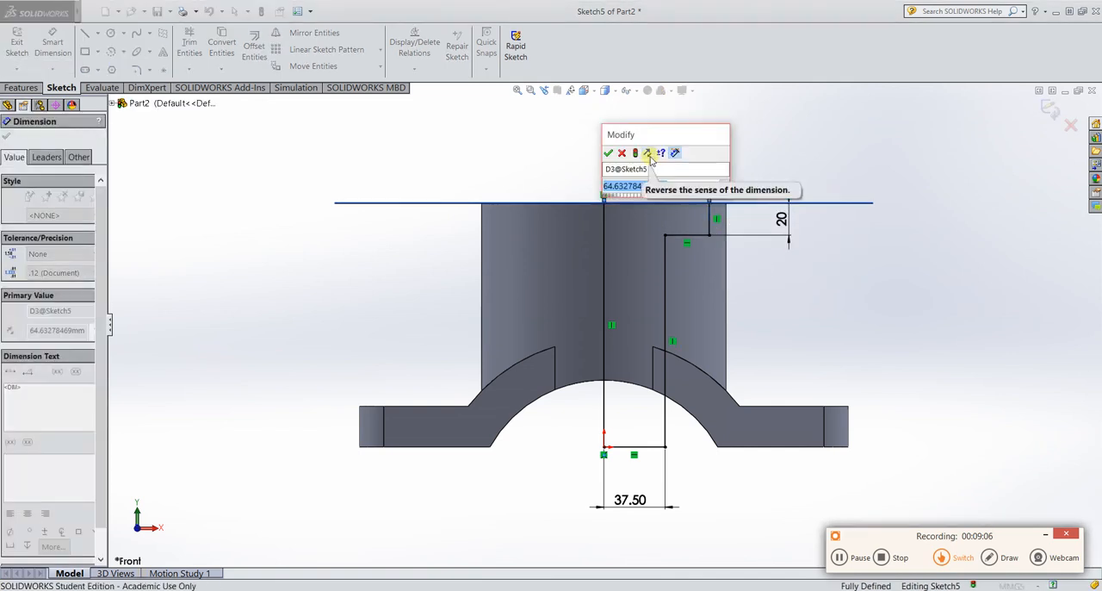
text(50)
key(Return)
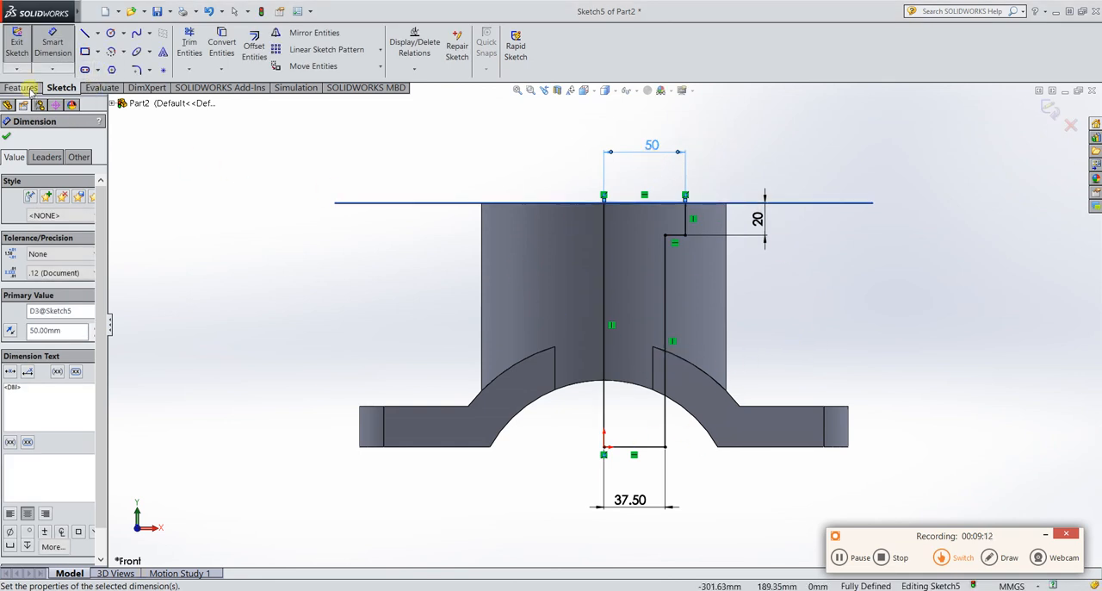
click(7, 138)
click(24, 88)
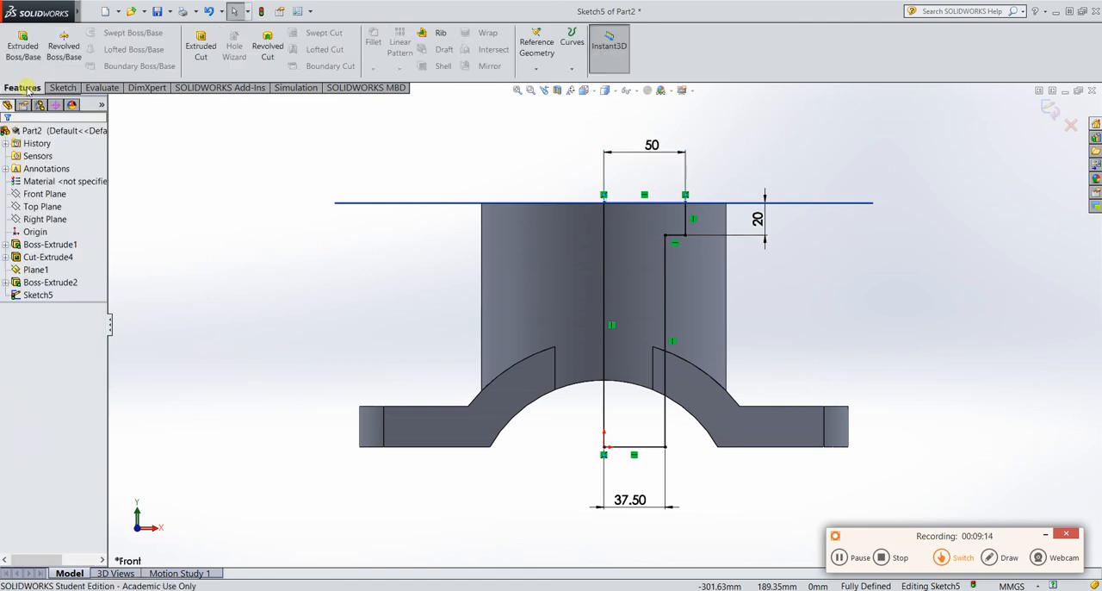
Cut the stepped bore through the boss by revolving the half-profile sketch 360 degrees about its long vertical line through the origin.
click(268, 47)
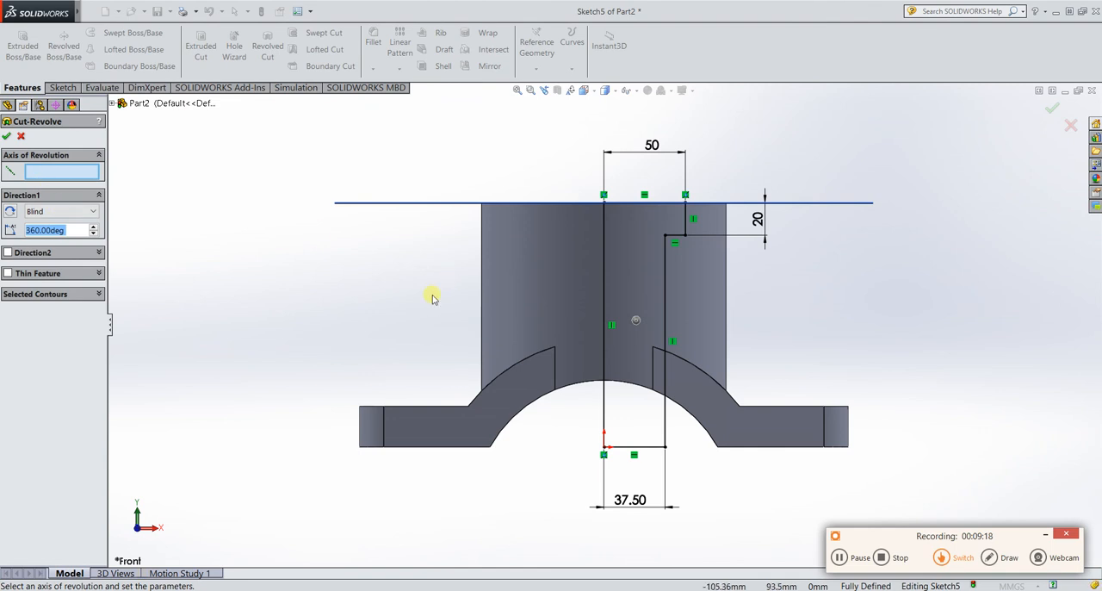
click(605, 280)
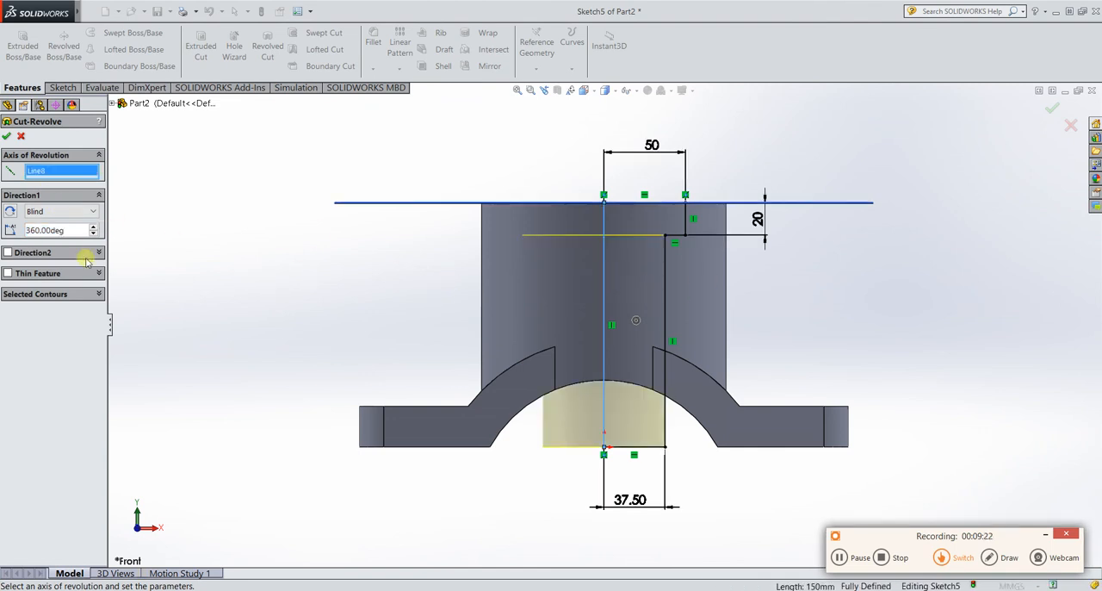
click(8, 137)
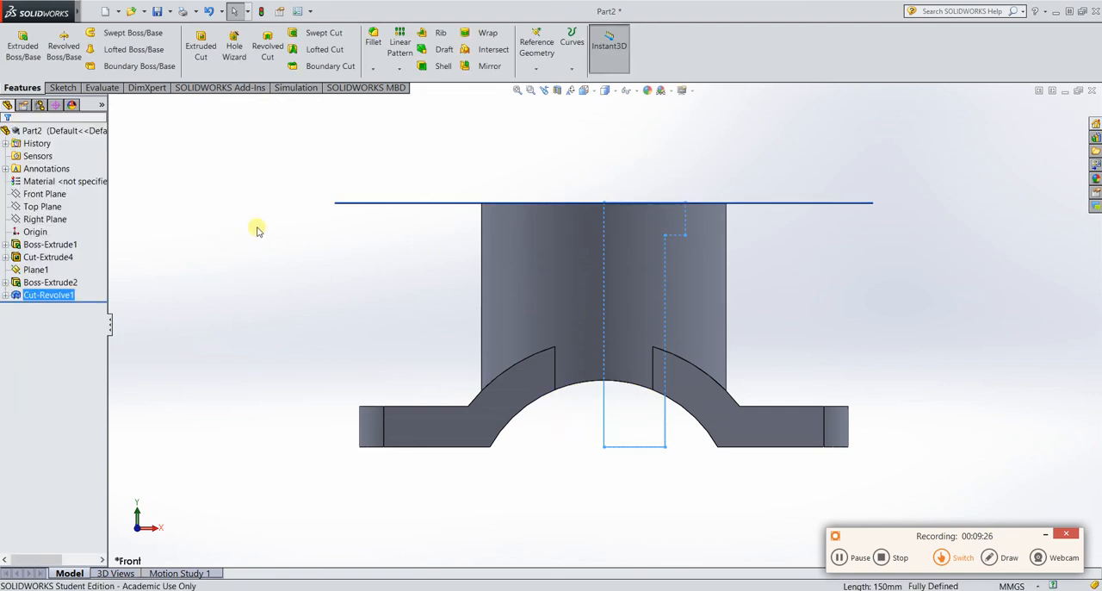
Sketch two circles on the Top Plane: radius about 14 mm near the left flange end, radius about 16 mm at the right end's arc centre.
middle_drag(266, 232, 247, 257)
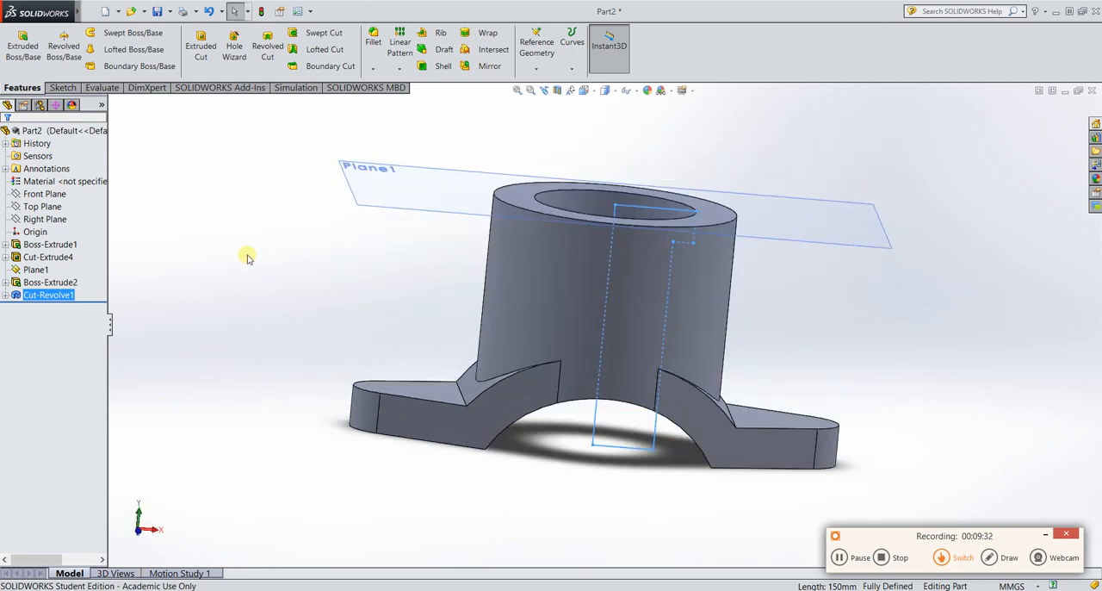
click(41, 208)
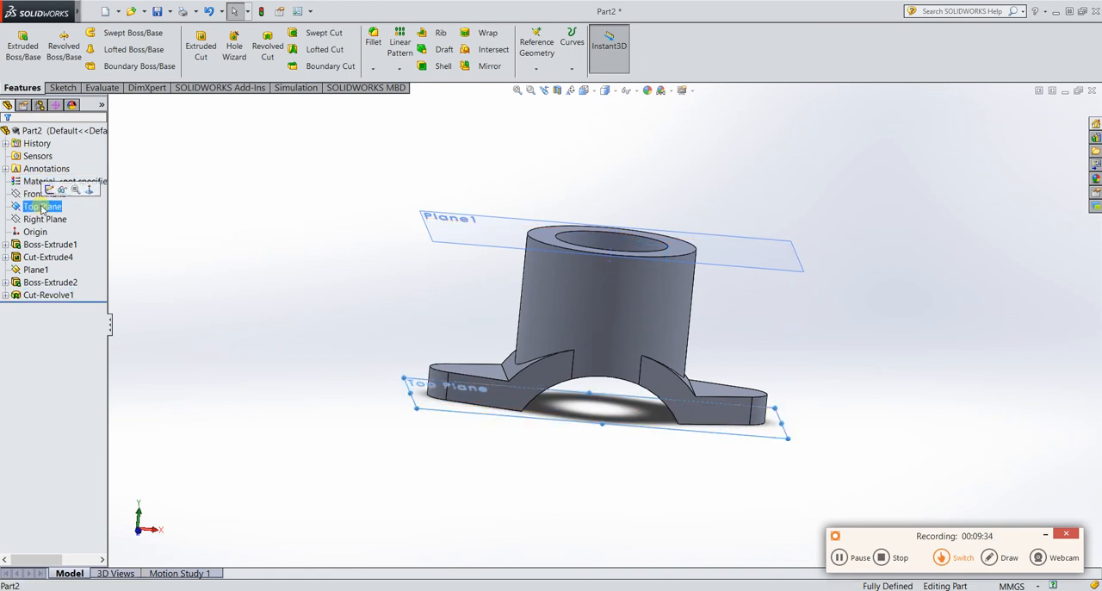
click(50, 189)
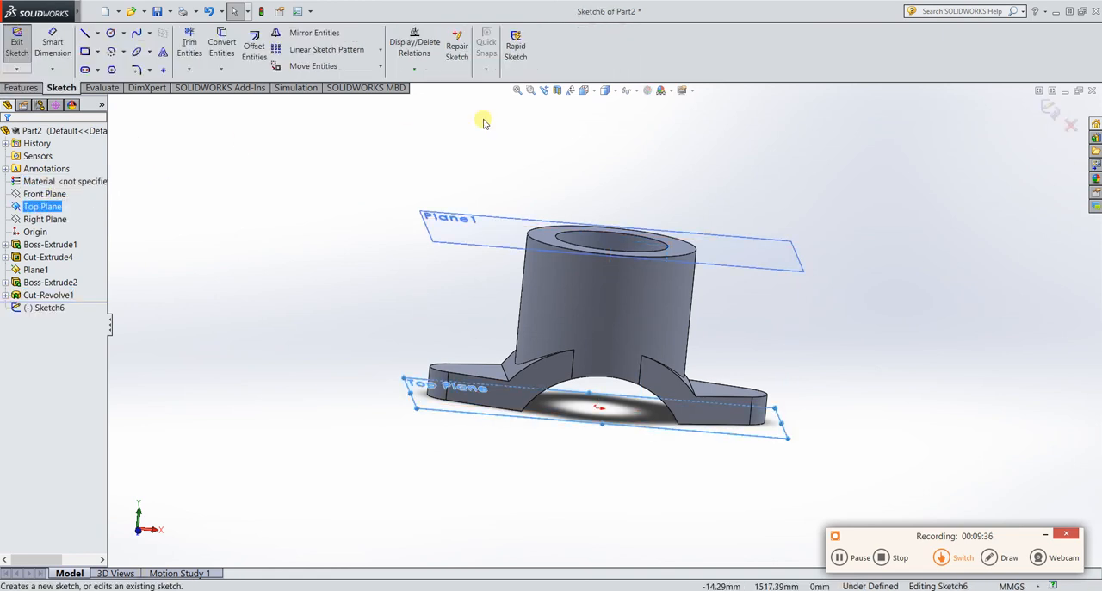
right_click(49, 207)
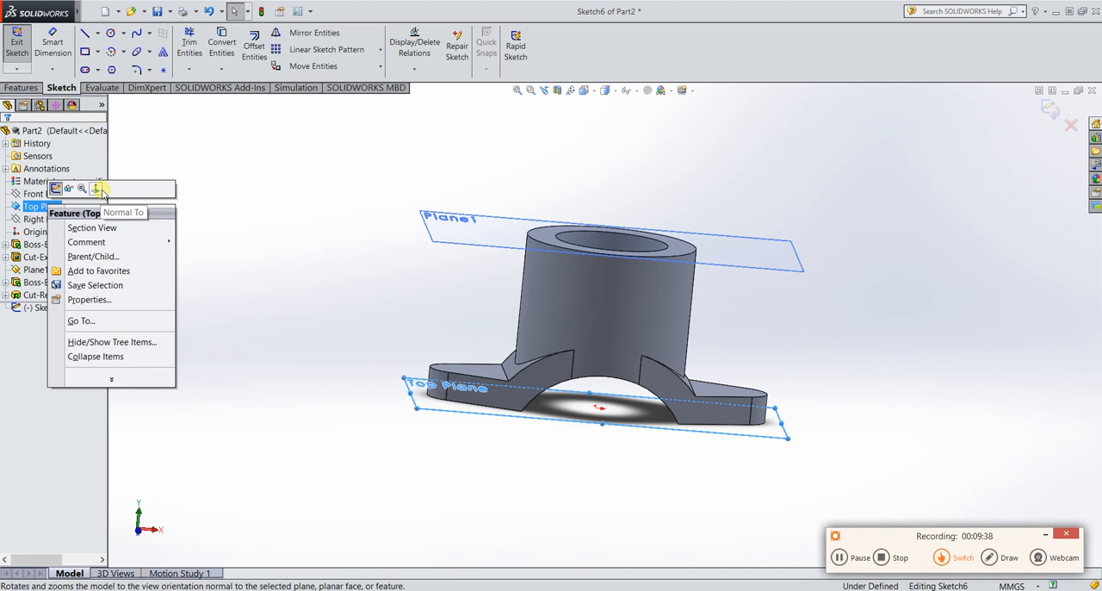
click(94, 191)
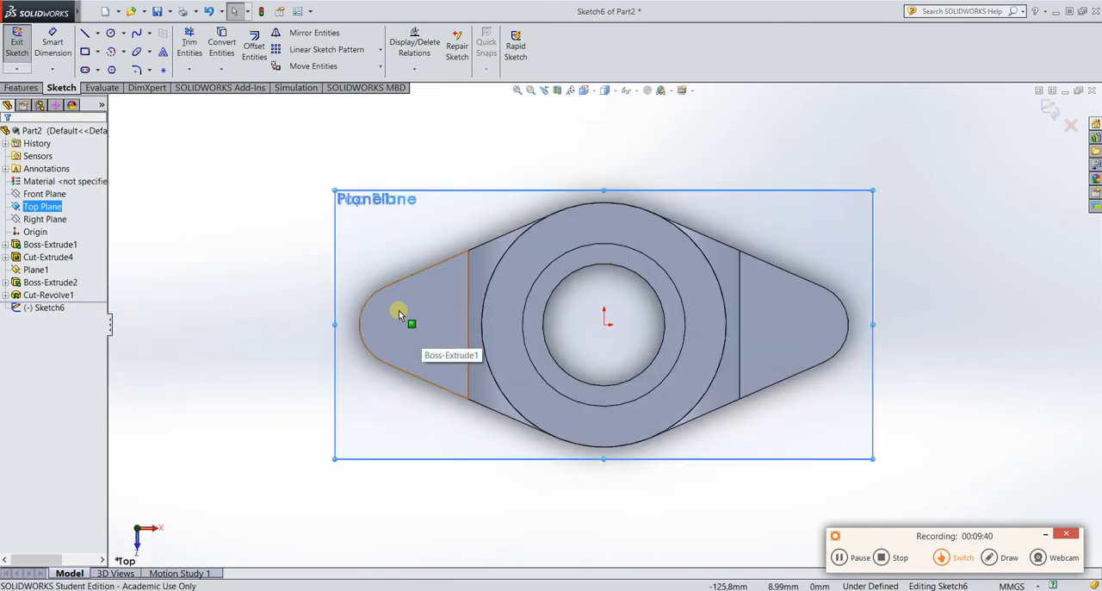
click(111, 35)
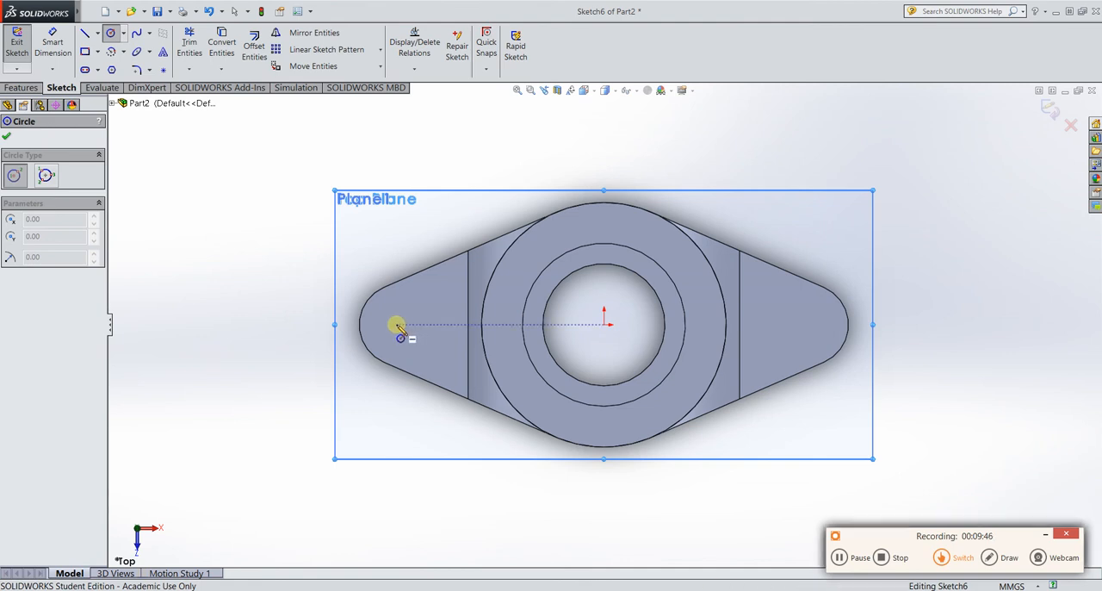
click(396, 324)
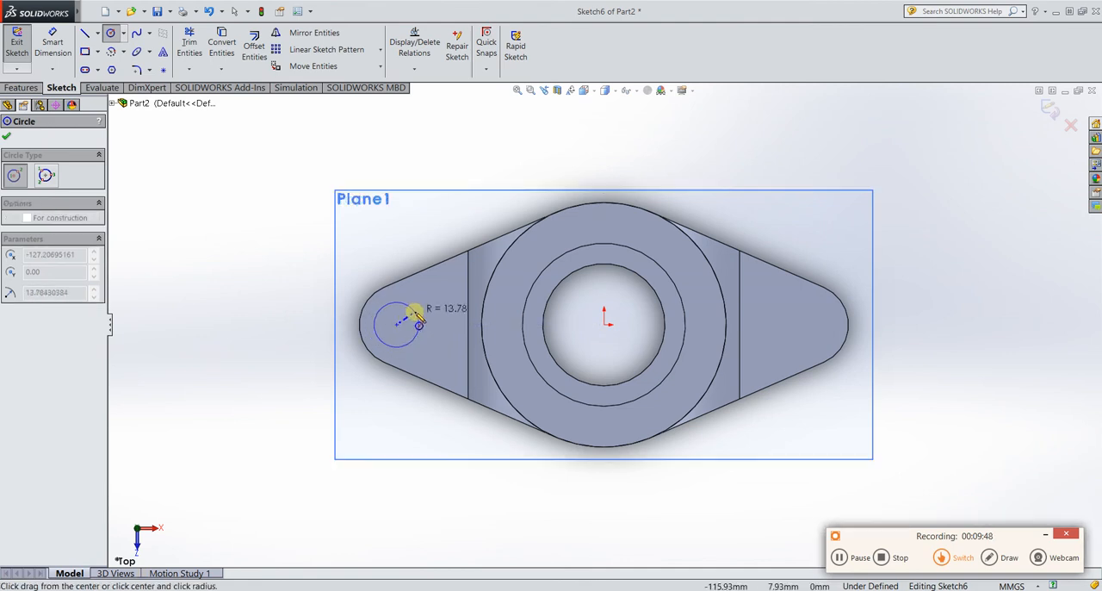
click(416, 319)
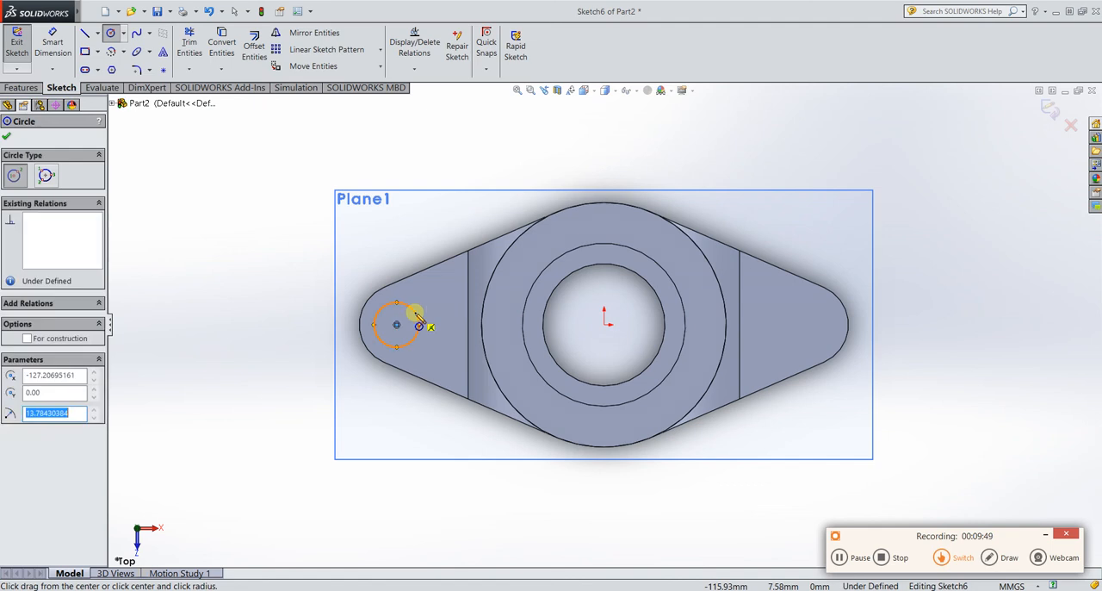
click(807, 326)
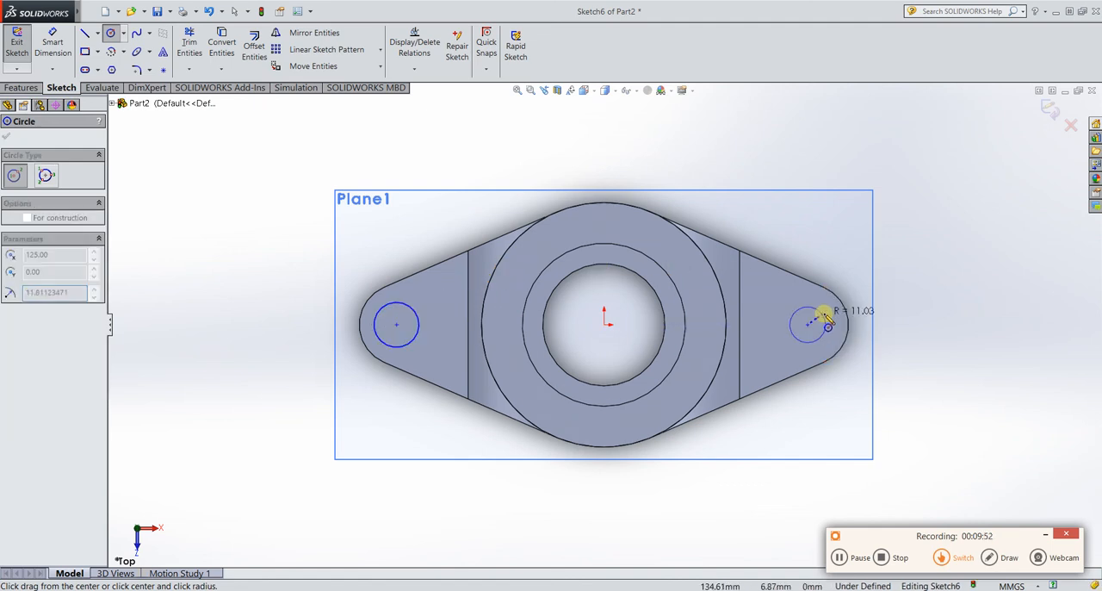
click(833, 324)
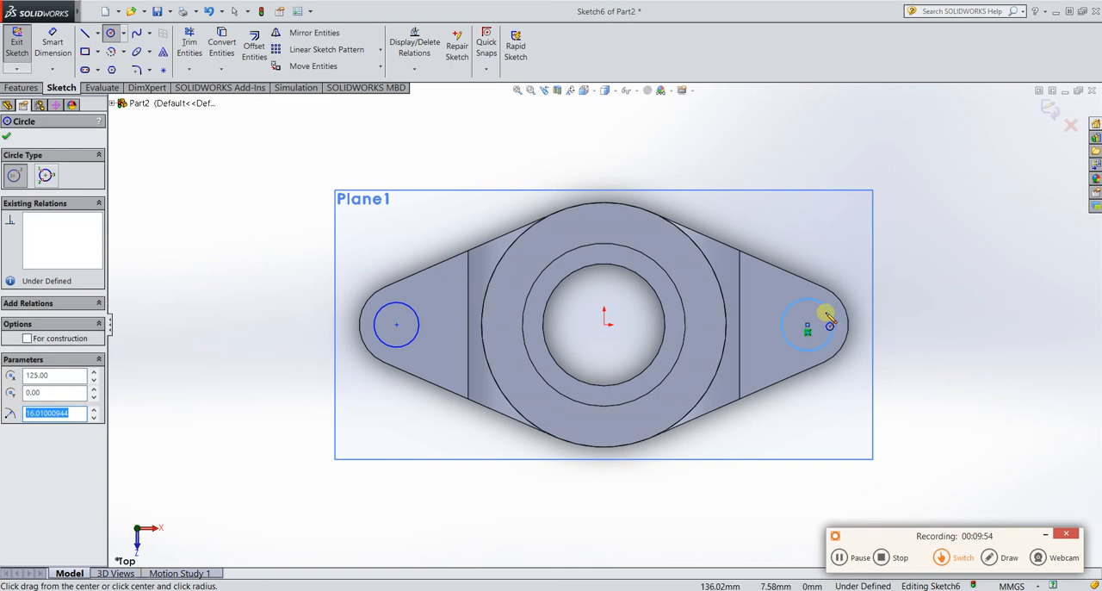
key(Escape)
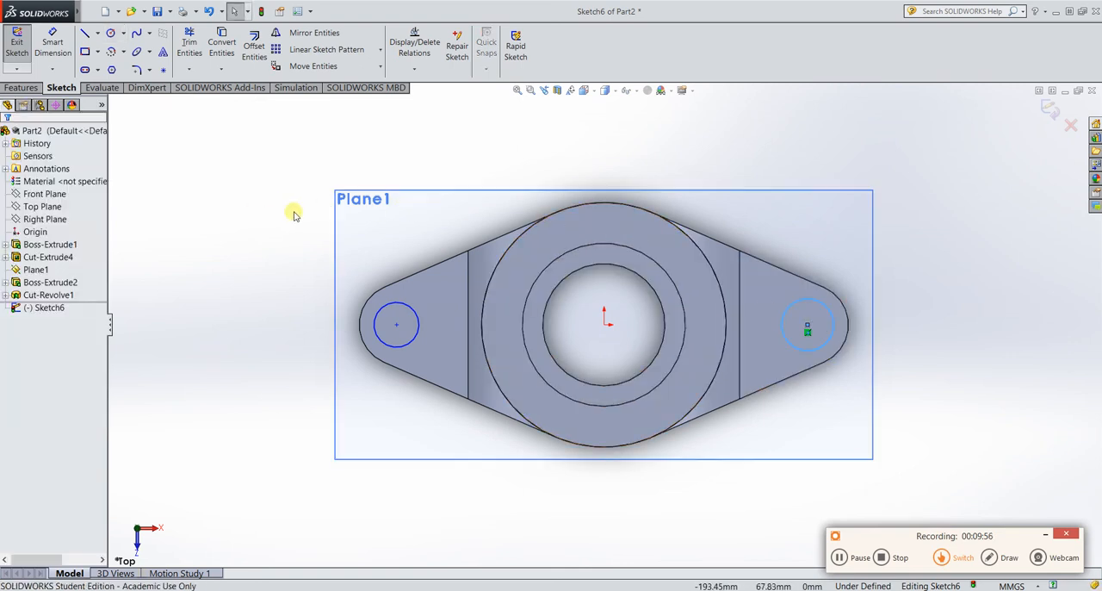